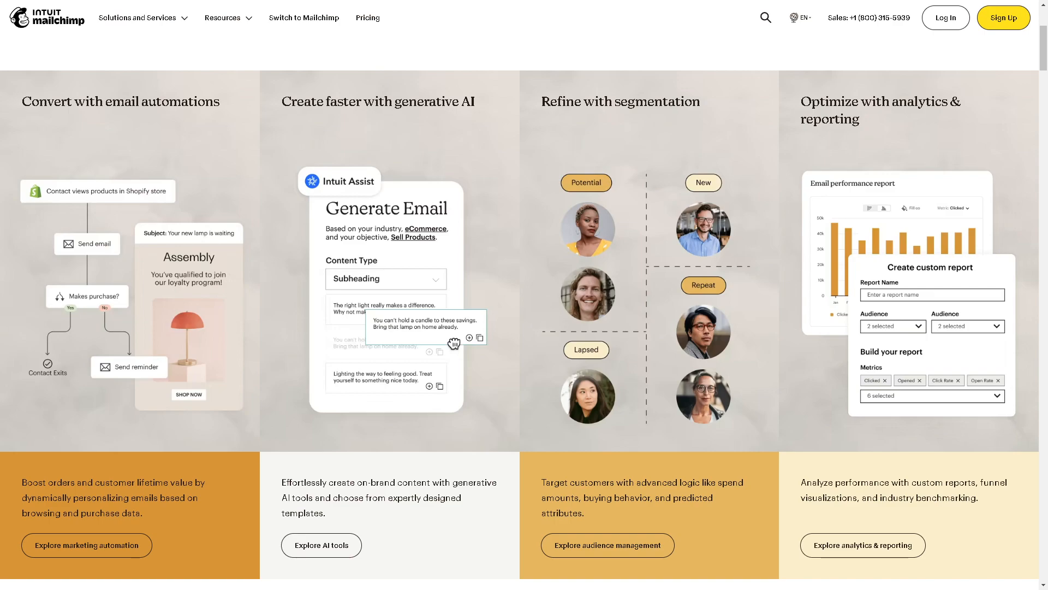
- Browse the Mailchimp homepage, go to the login page and open the account creation form
scroll(524, 327, "down", 10)
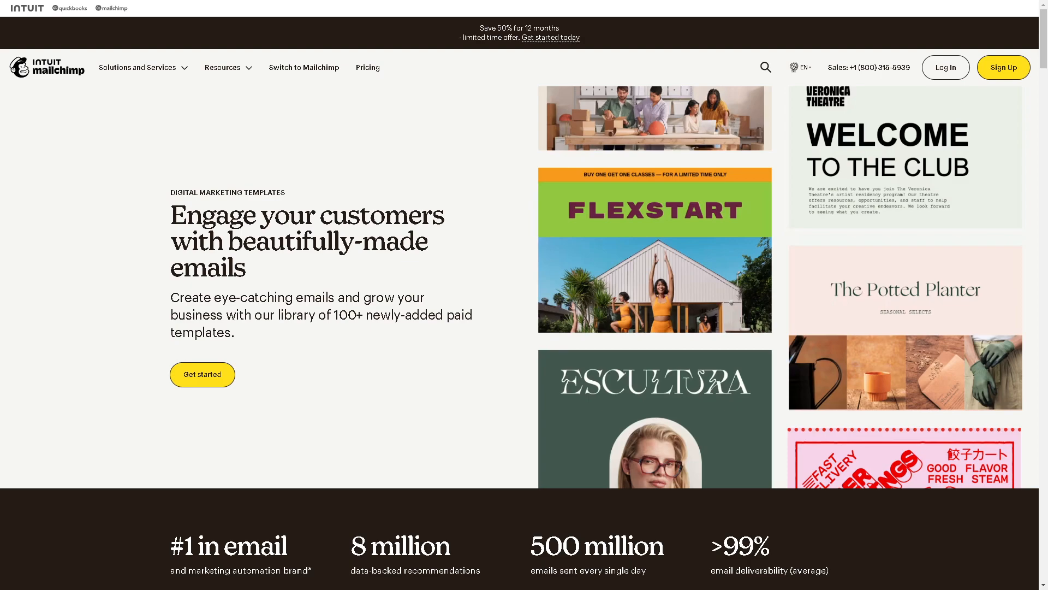
scroll(524, 295, "down", 10)
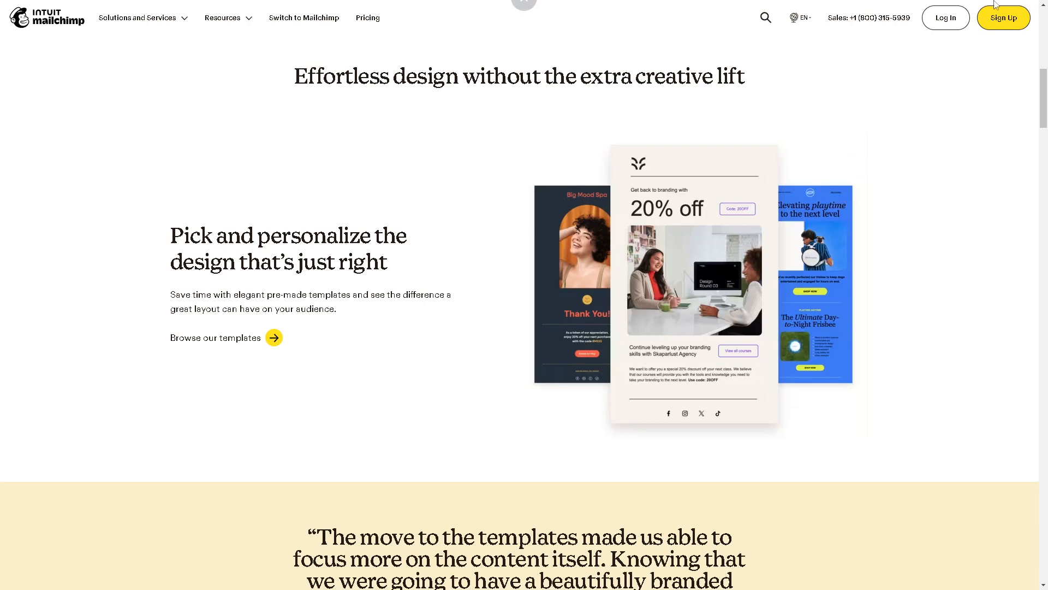
left_click(941, 25)
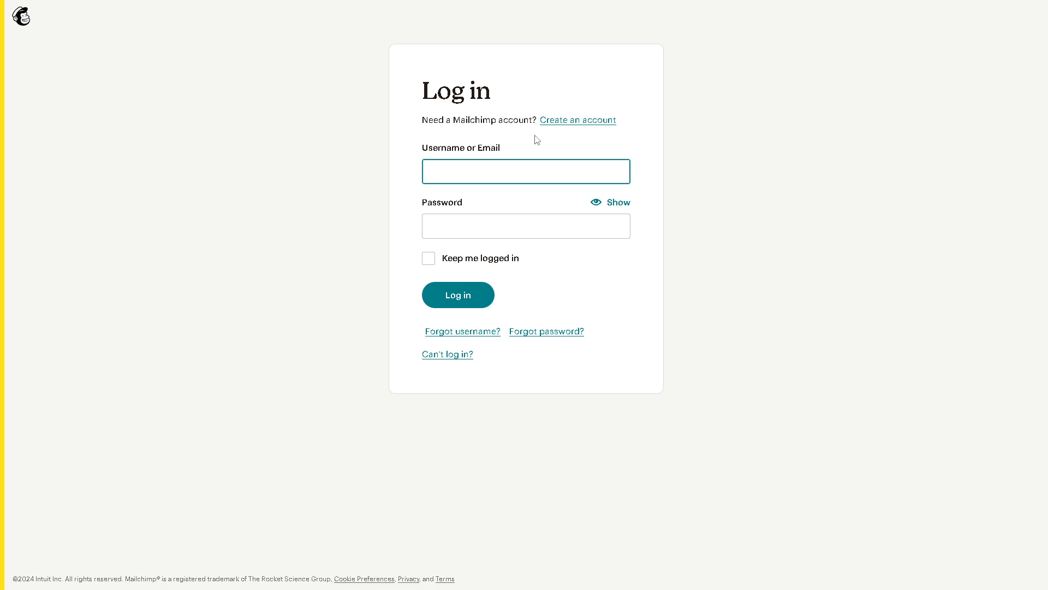
left_click(566, 123)
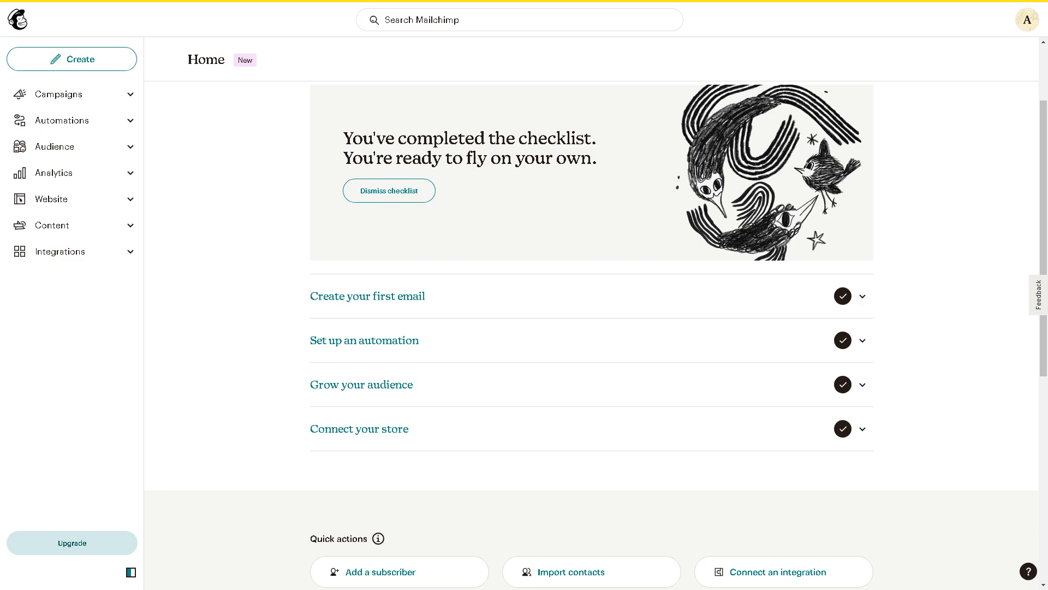
- Look through the list of all campaigns and the Customer Journeys overview under Automations
left_click(92, 98)
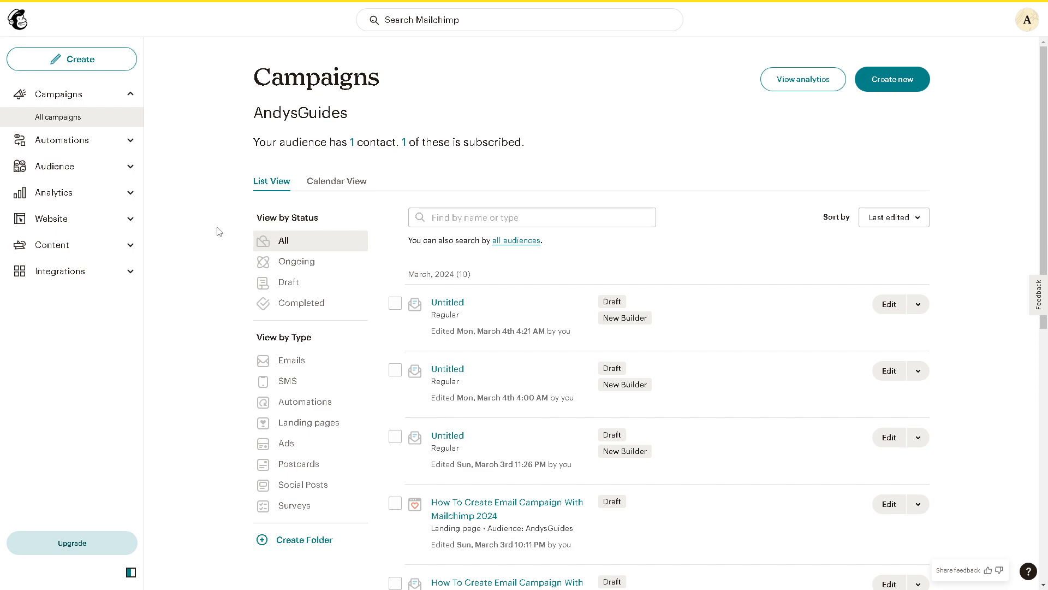
scroll(466, 345, "down", 1)
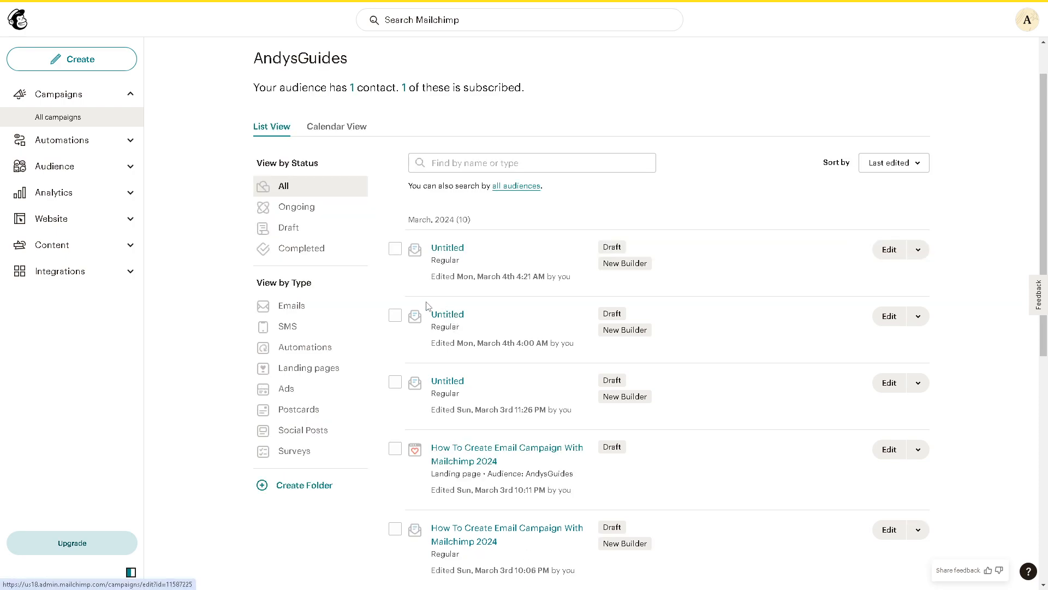
scroll(428, 307, "up", 1)
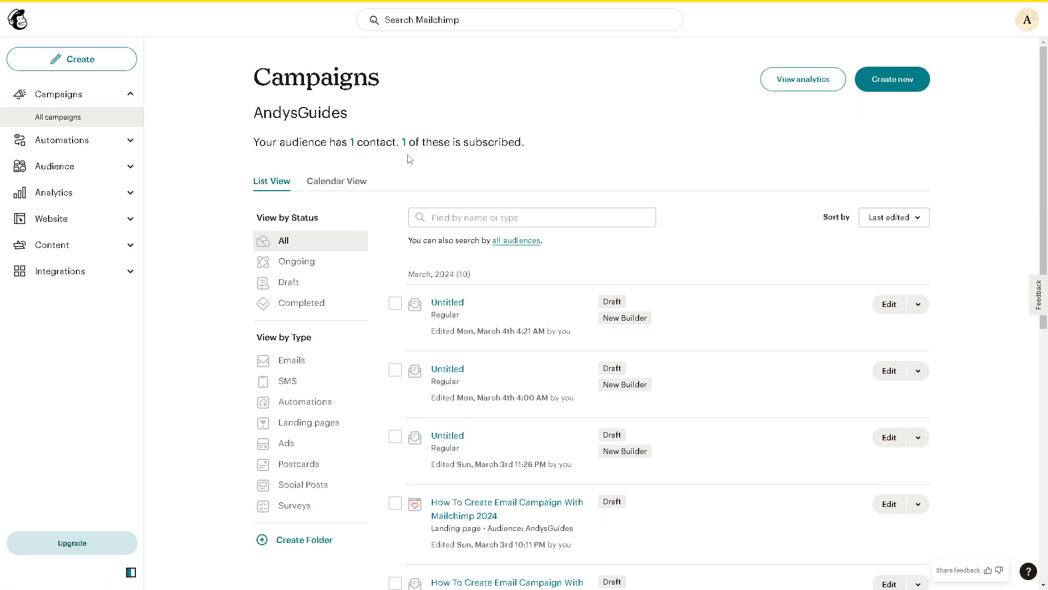
left_click(103, 143)
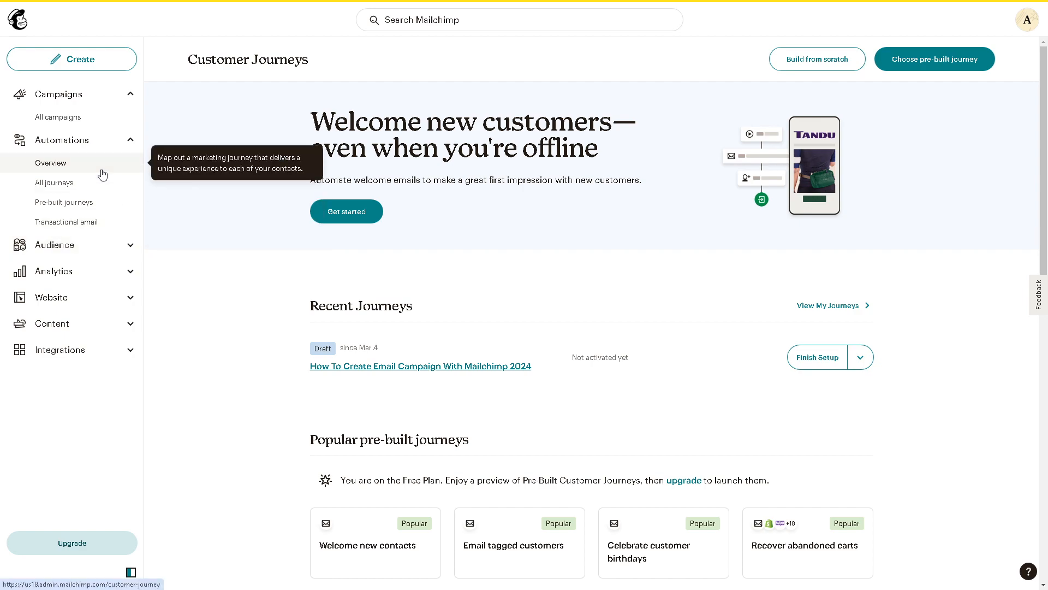
left_click(65, 101)
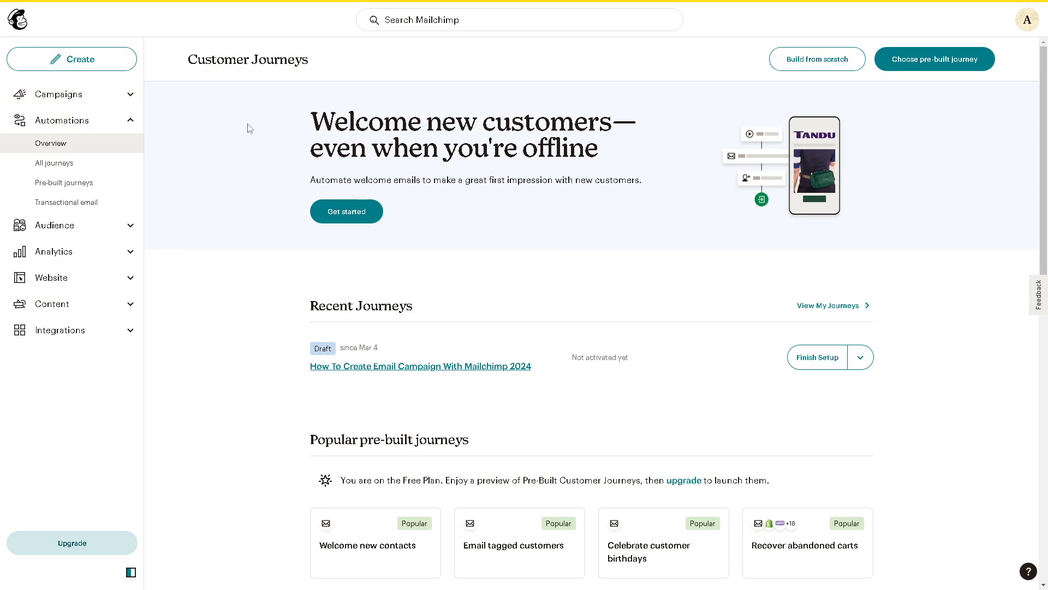
- Return to all campaigns and create a new campaign as a regular email
left_click(65, 94)
left_click(87, 112)
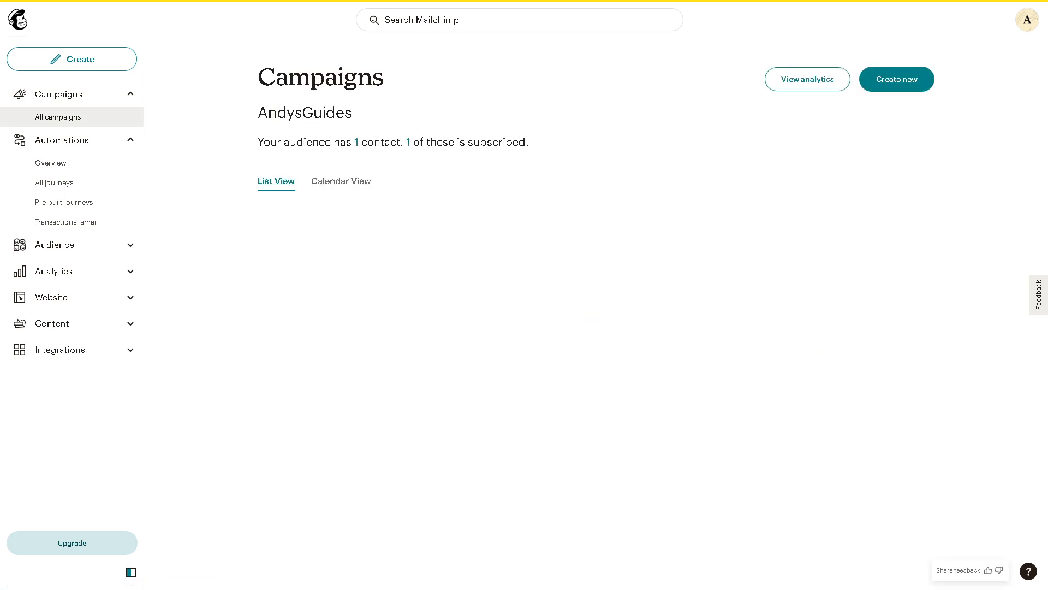
left_click(897, 83)
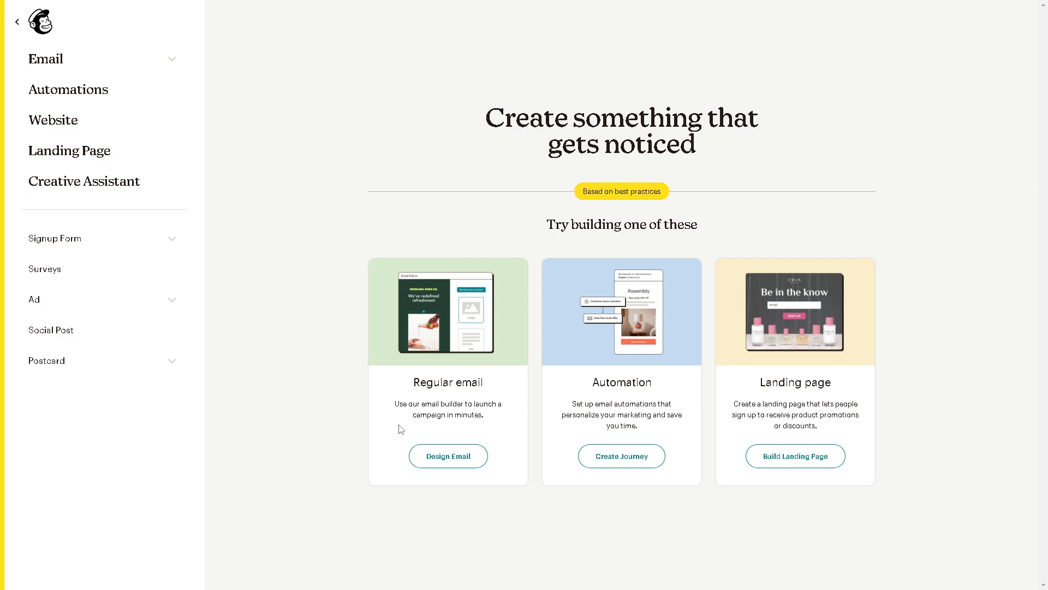
left_click(445, 463)
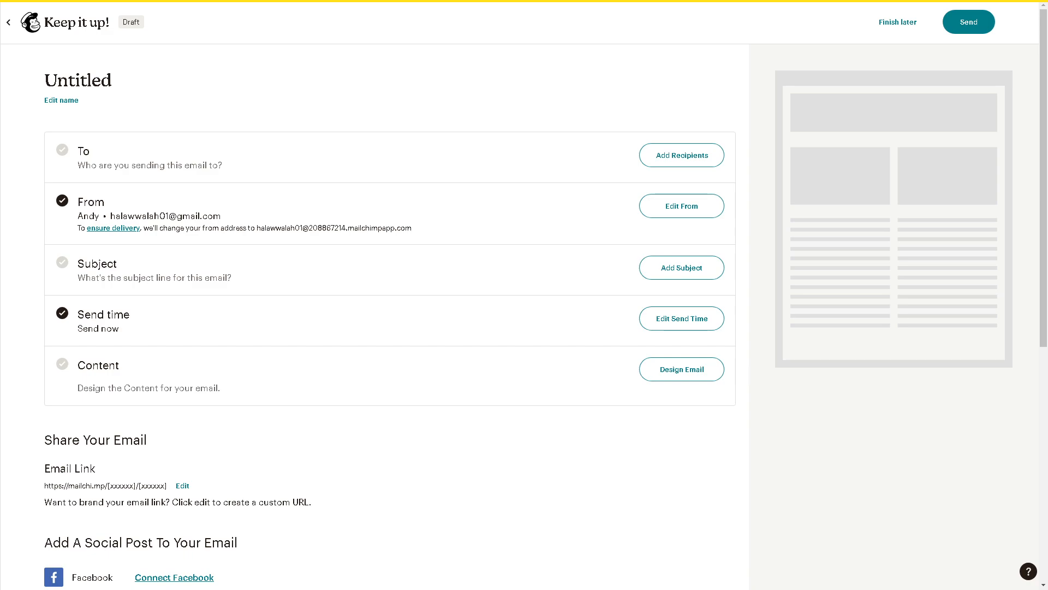
- Rename the untitled email campaign "Mailchimp Newsletter Tutorial 2024" and save the name
left_click(61, 100)
type("Mailchimp Newsletter Tutorial 2024")
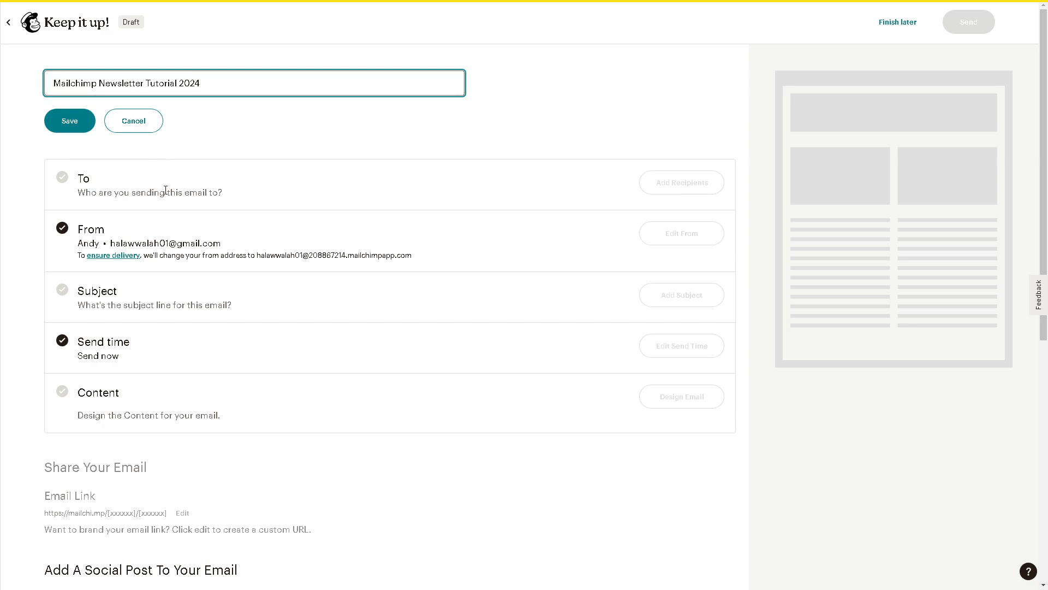
left_click(209, 188)
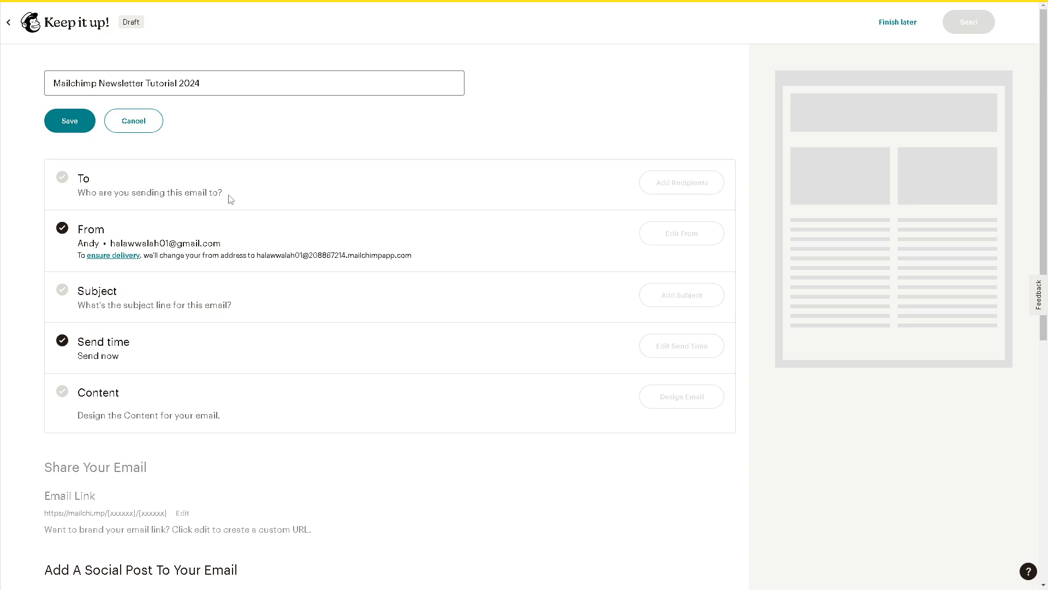
left_click(116, 120)
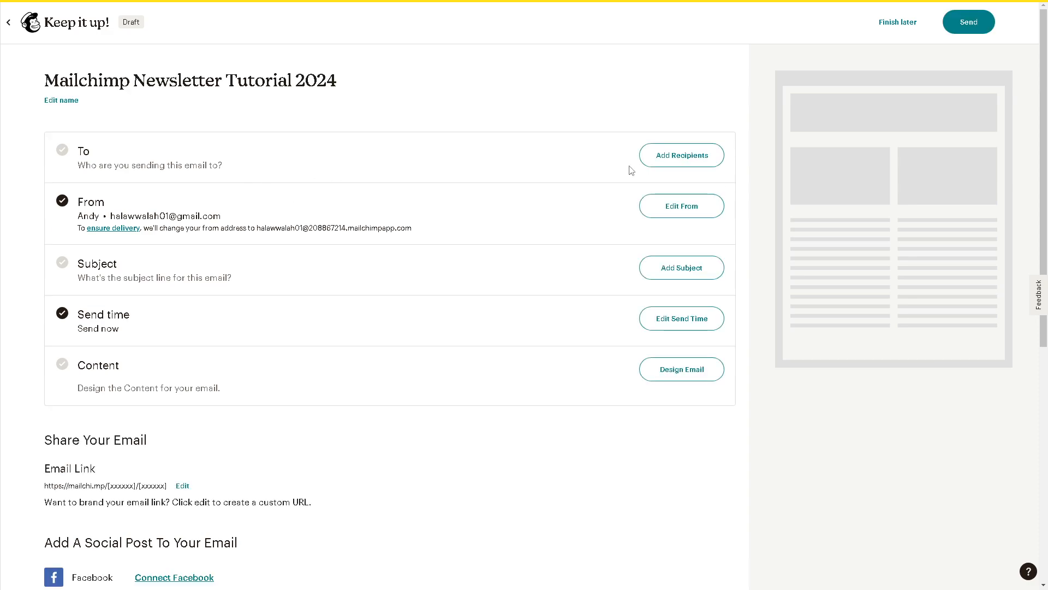
- Start adding recipients to the email by importing contacts
left_click(683, 156)
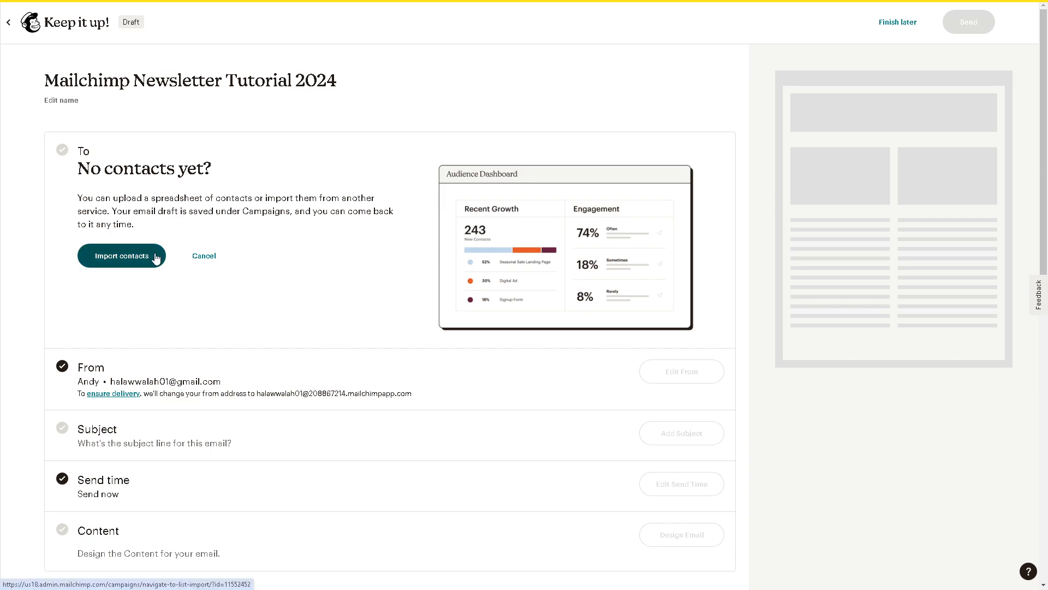
left_click(125, 262)
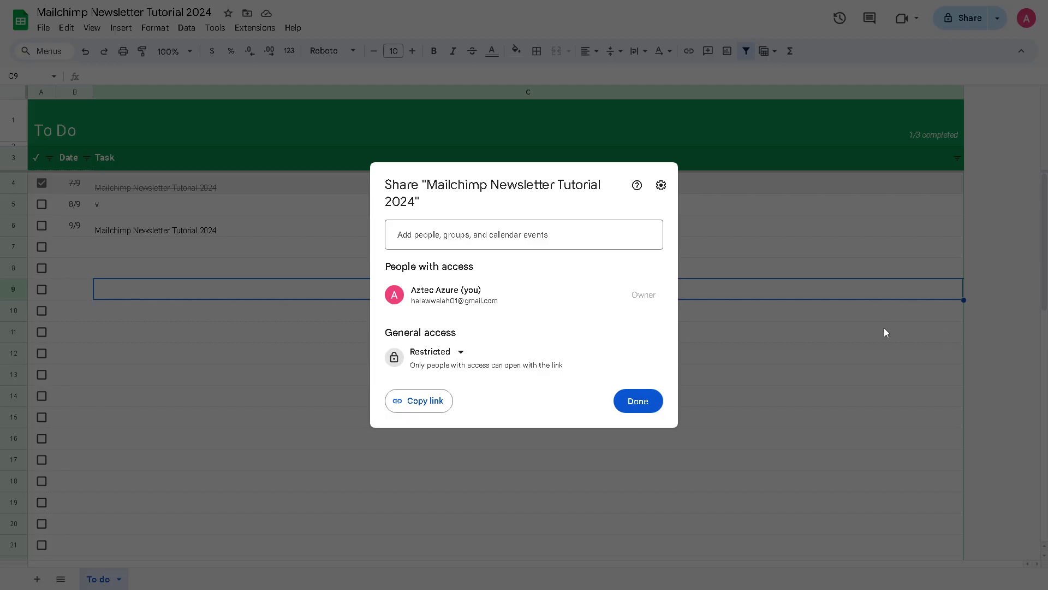
- In the Google Sheets file "Mailchimp Newsletter Tutorial 2024", give anyone with the link edit access and copy the sharing link
left_click(465, 357)
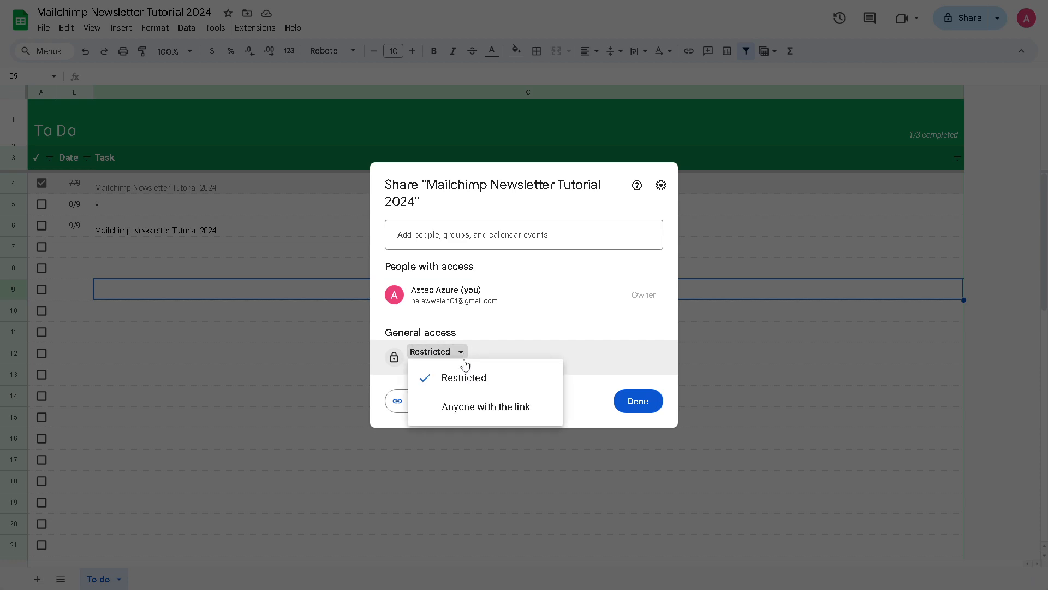
left_click(484, 411)
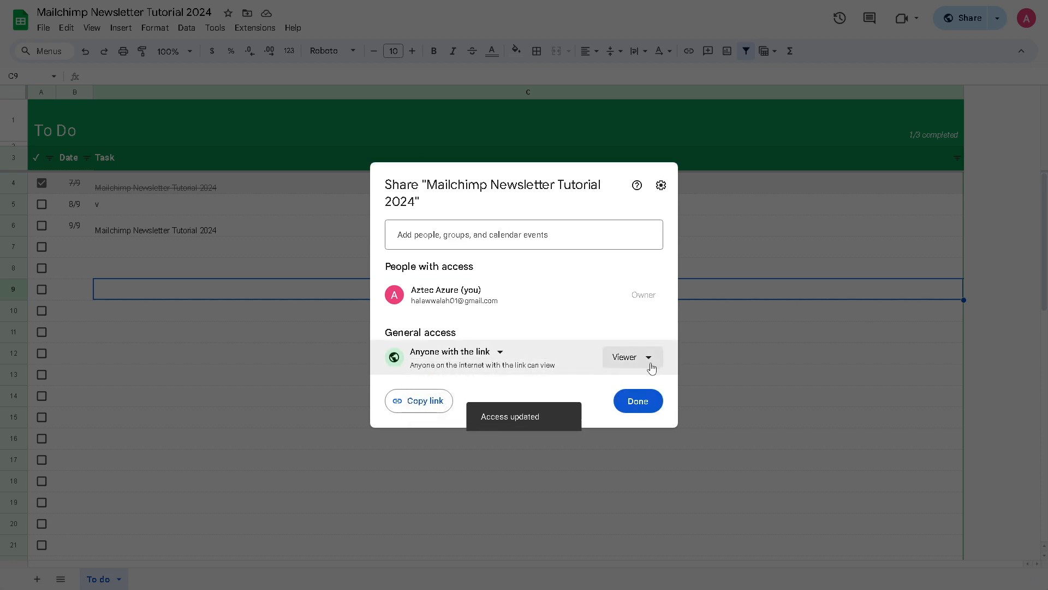
left_click(649, 360)
left_click(634, 461)
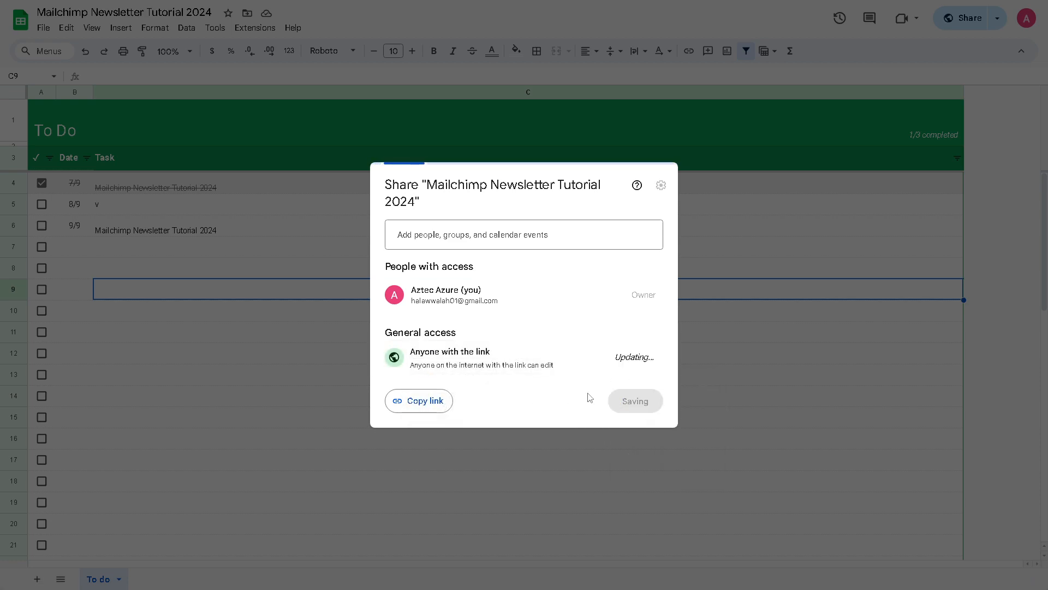
left_click(638, 403)
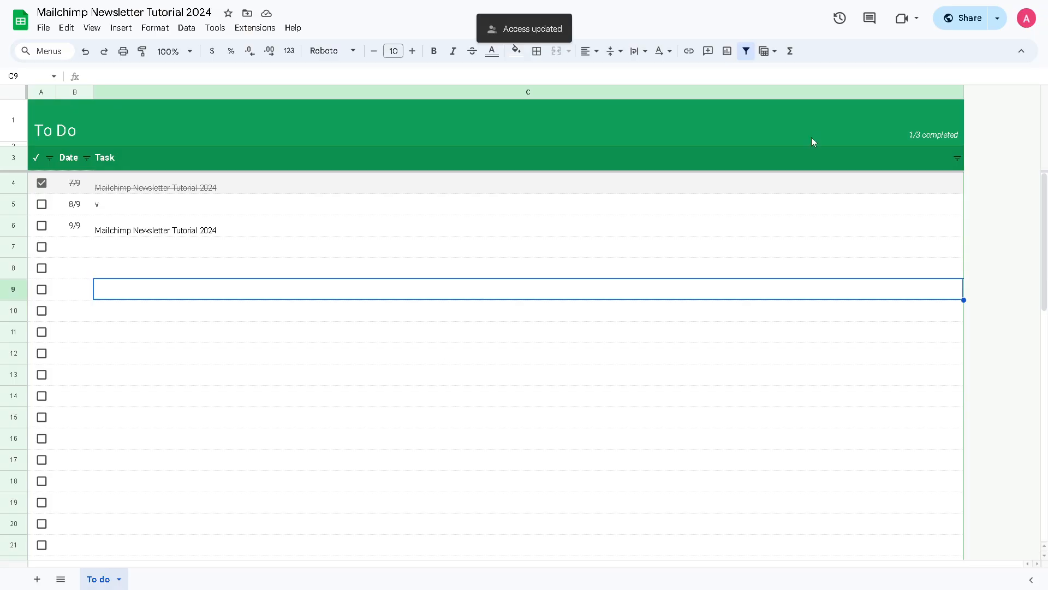
left_click(997, 22)
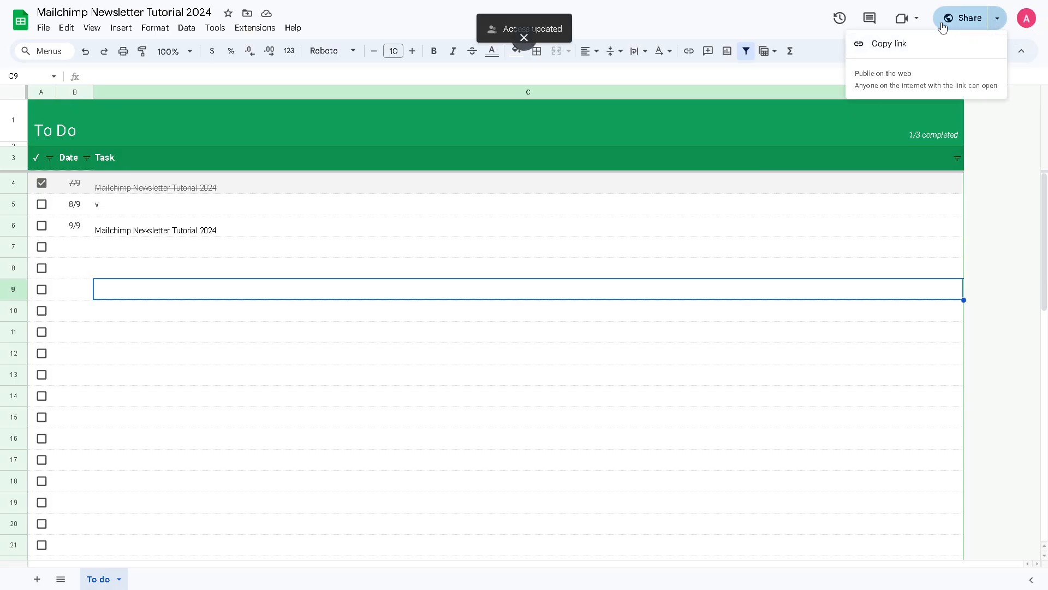
left_click(918, 44)
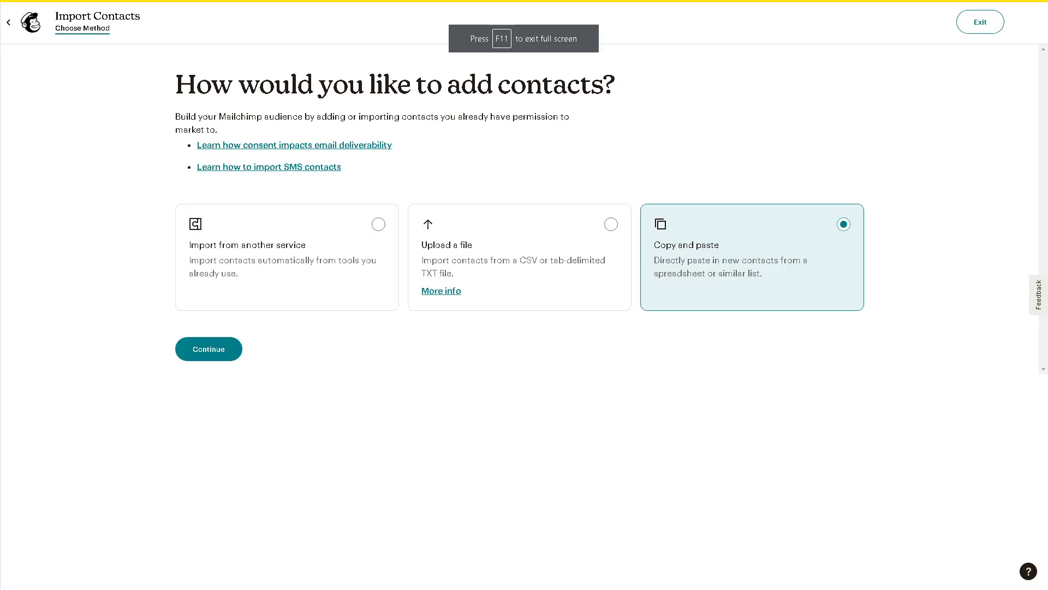
- Back in Mailchimp, continue with the copy and paste import method, paste the spreadsheet's date and task rows as contacts, and proceed to organizing
left_click(205, 355)
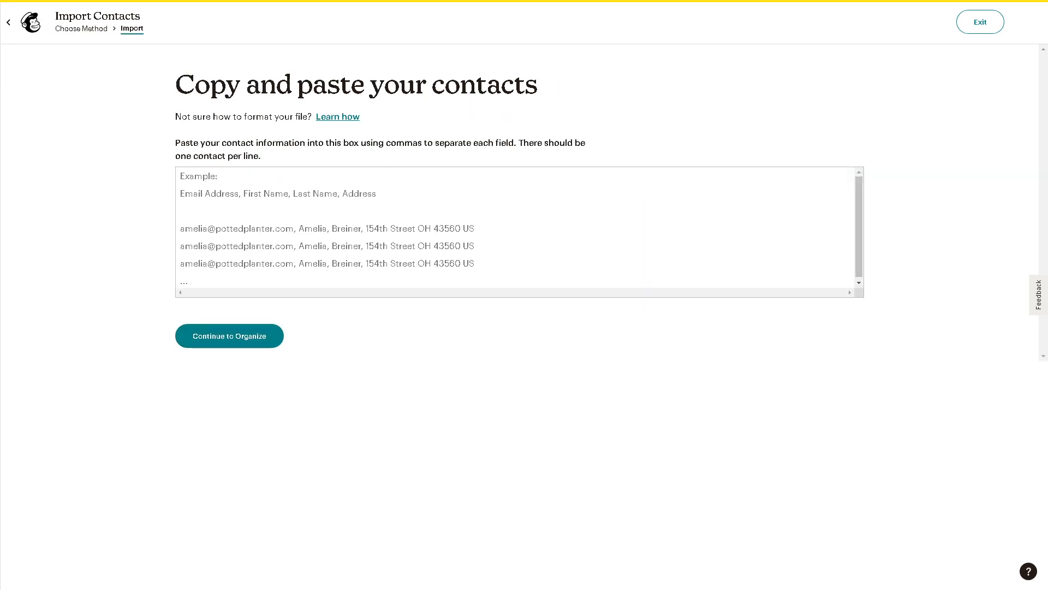
key("F11")
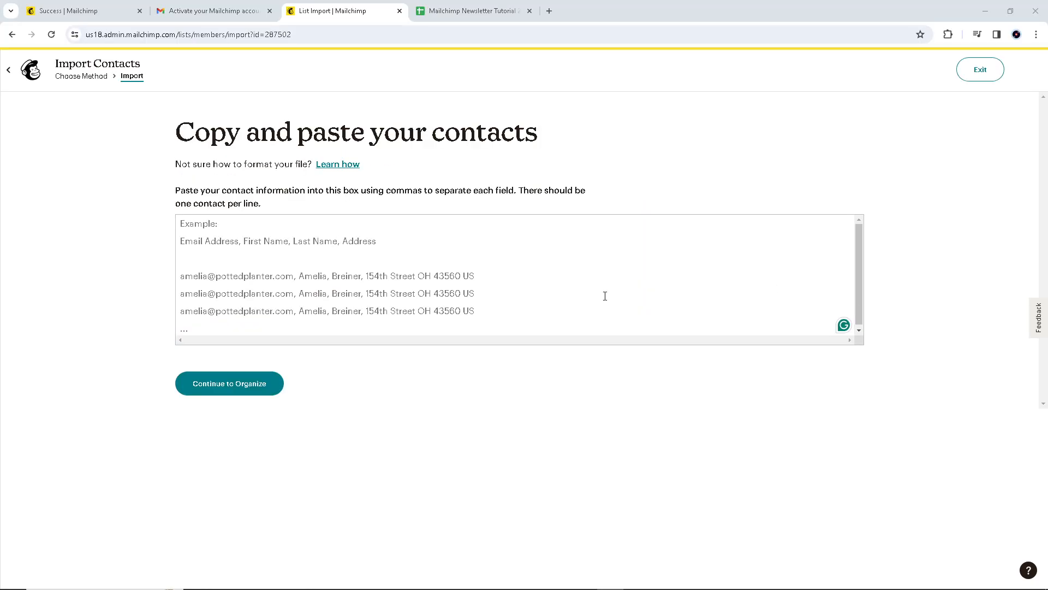
left_click(476, 296)
key("ctrl+v")
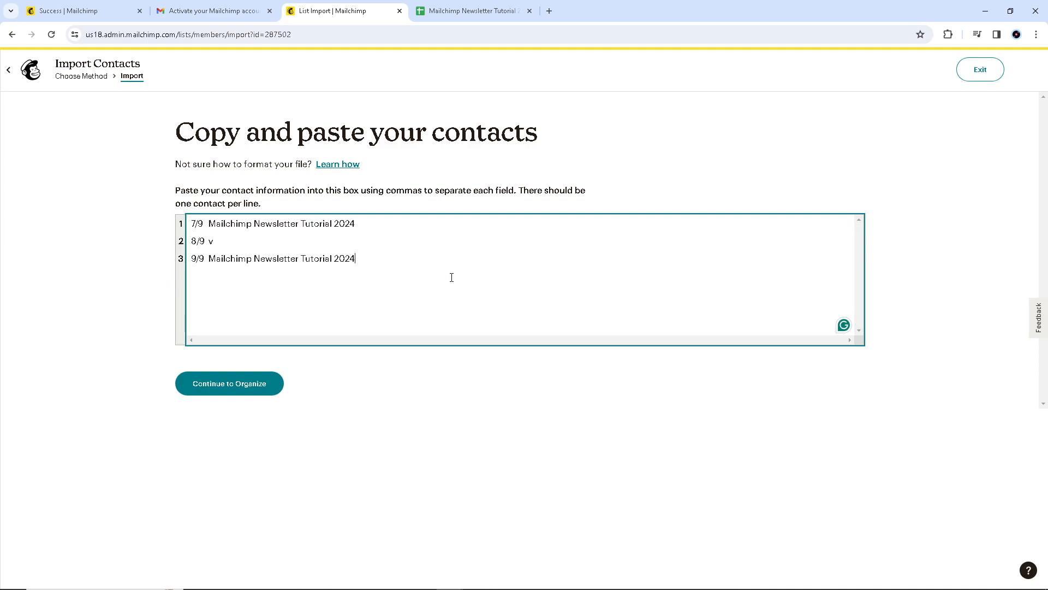
left_click(239, 391)
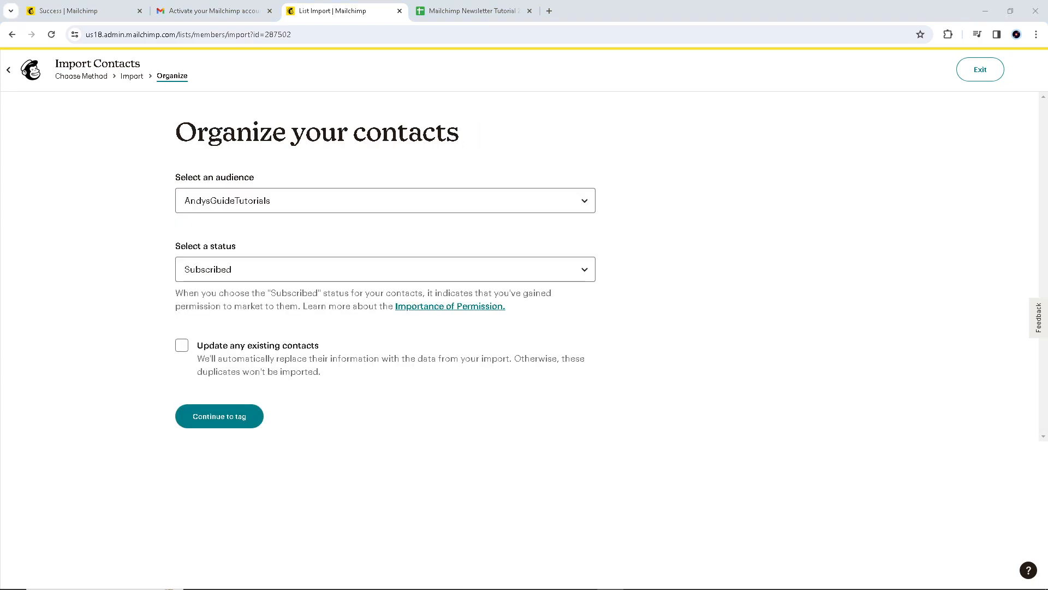
key("F11")
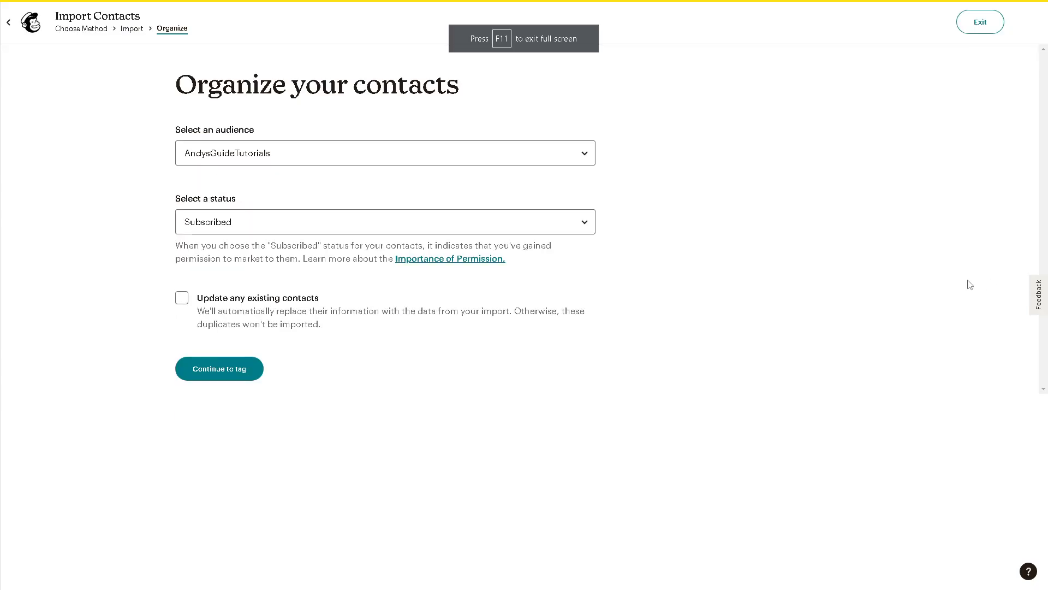
- Keep the AndysGuideTutorials audience and Subscribed status, enable updating any existing contacts, and continue to tagging
left_click(444, 159)
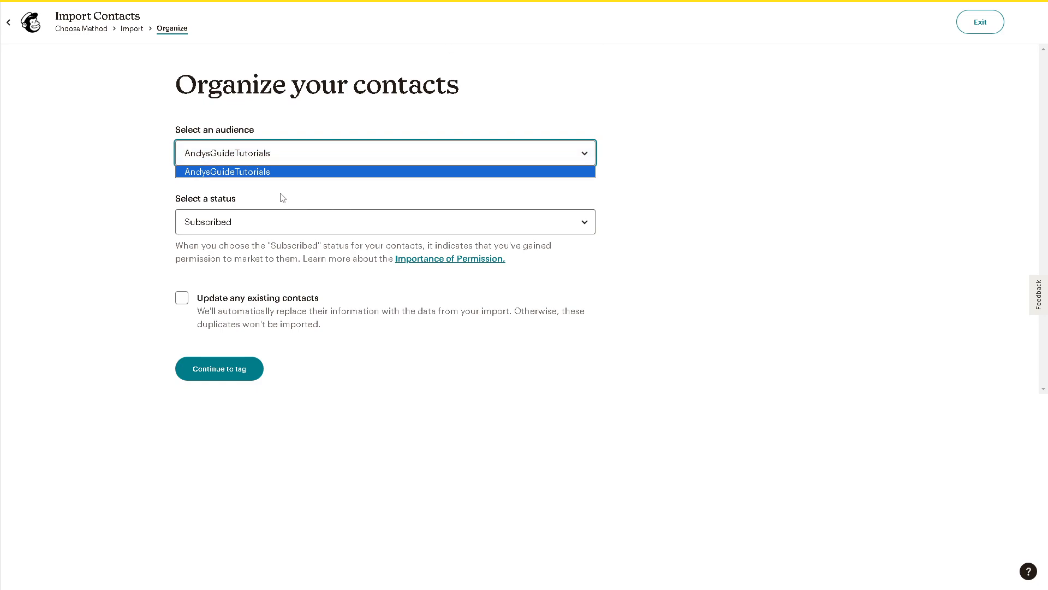
left_click(131, 197)
left_click(382, 225)
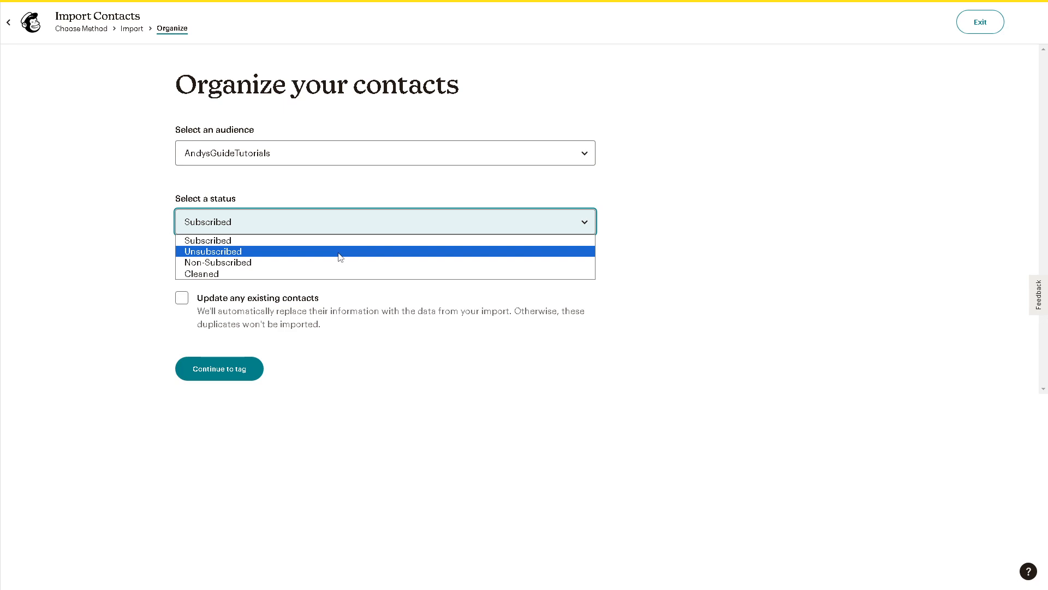
left_click(126, 289)
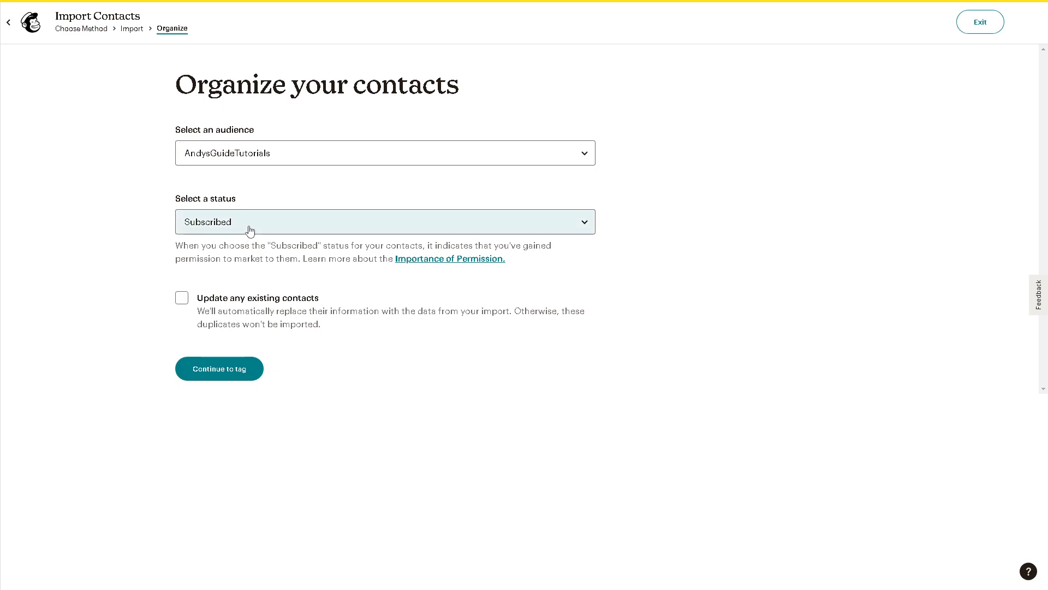
left_click(184, 302)
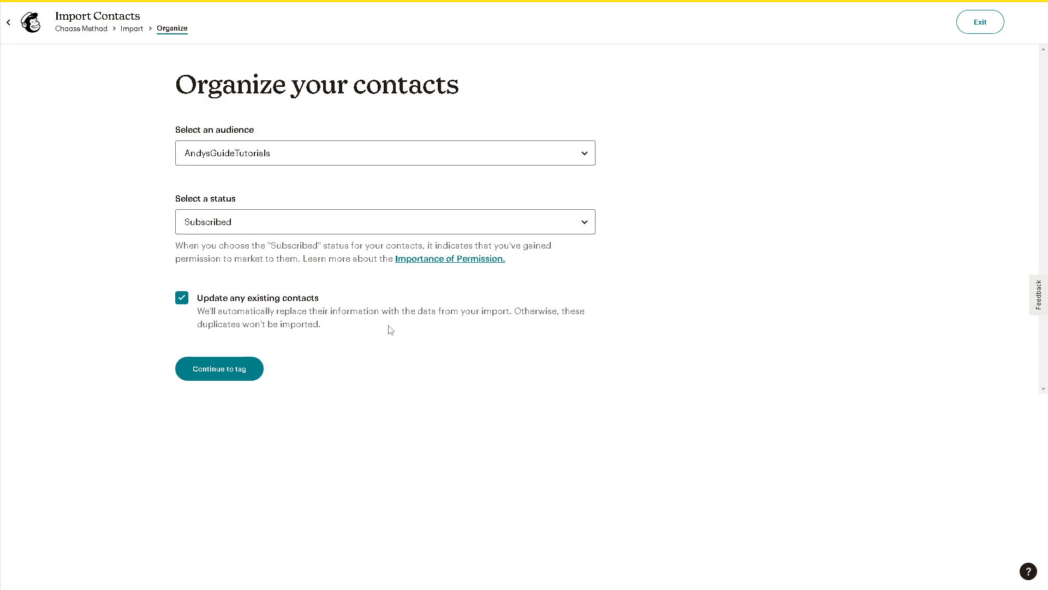
left_click(226, 373)
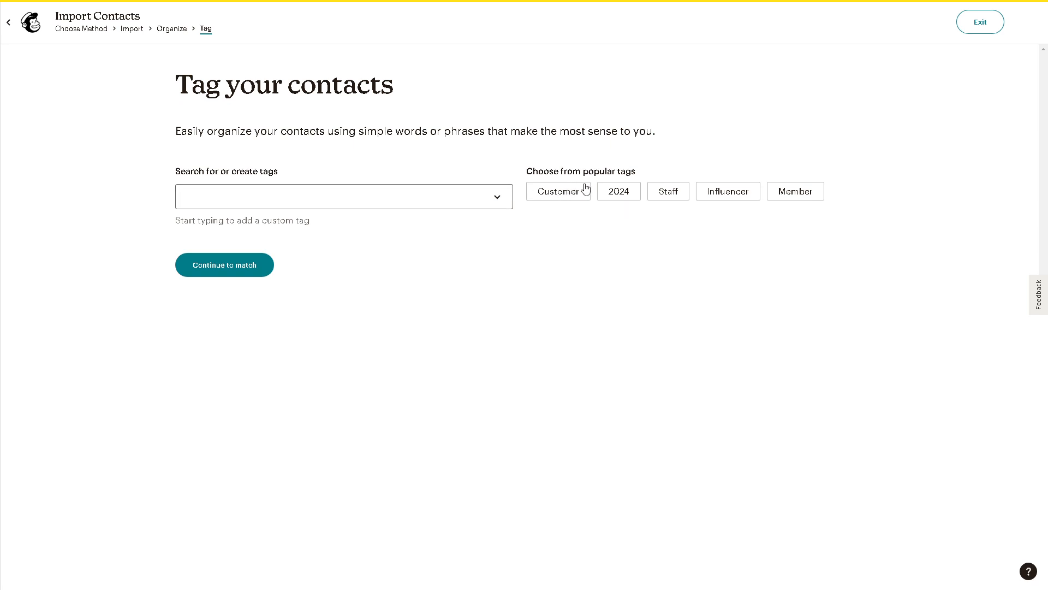
- Tag the imported contacts as Customer, Staff, Influencer, Member and 2024, and continue to column matching
left_click(578, 197)
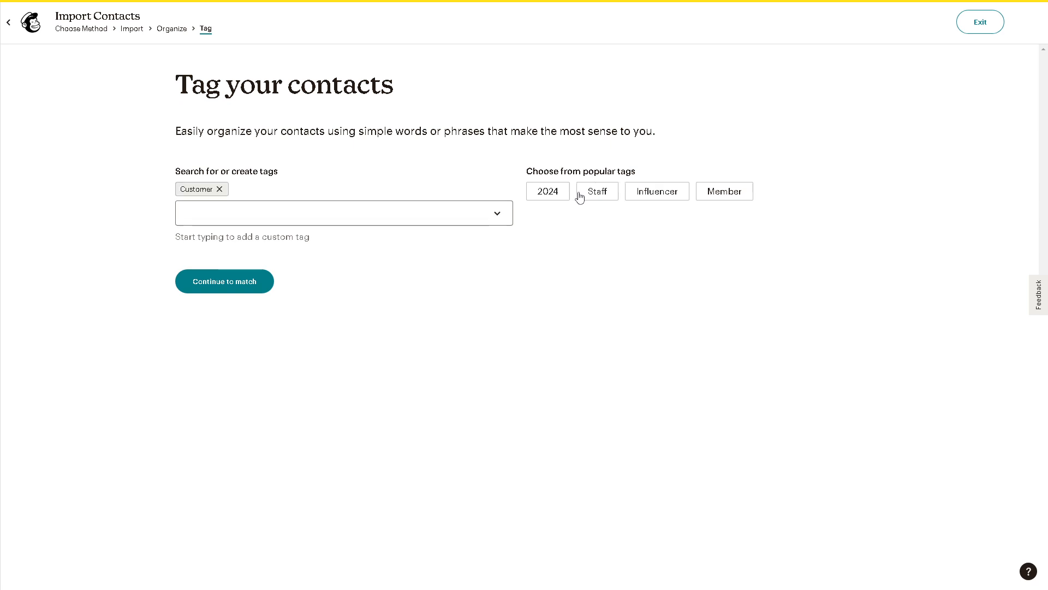
left_click(602, 196)
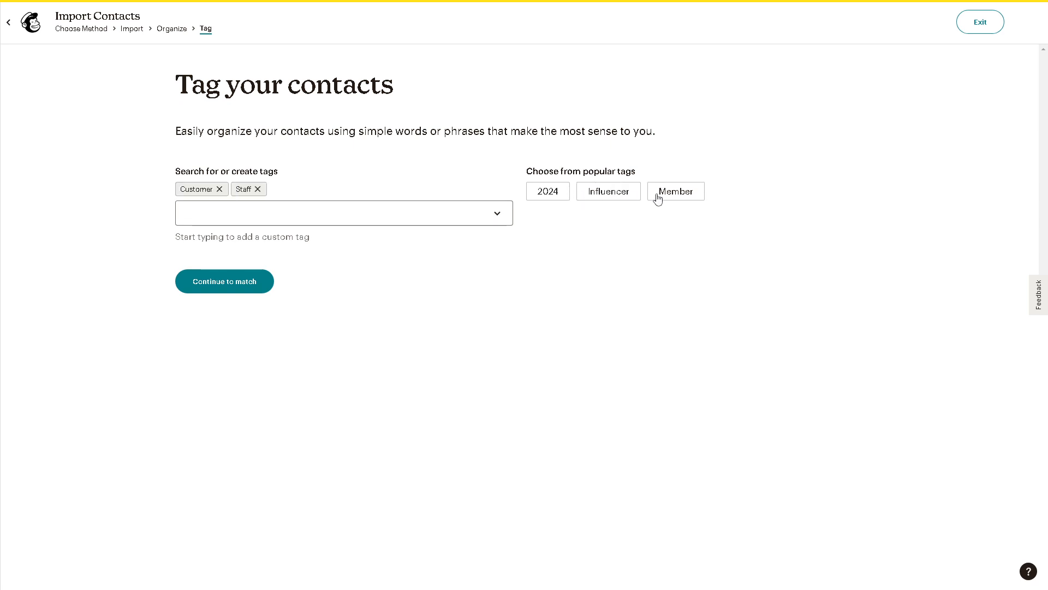
left_click(615, 196)
left_click(594, 194)
left_click(557, 192)
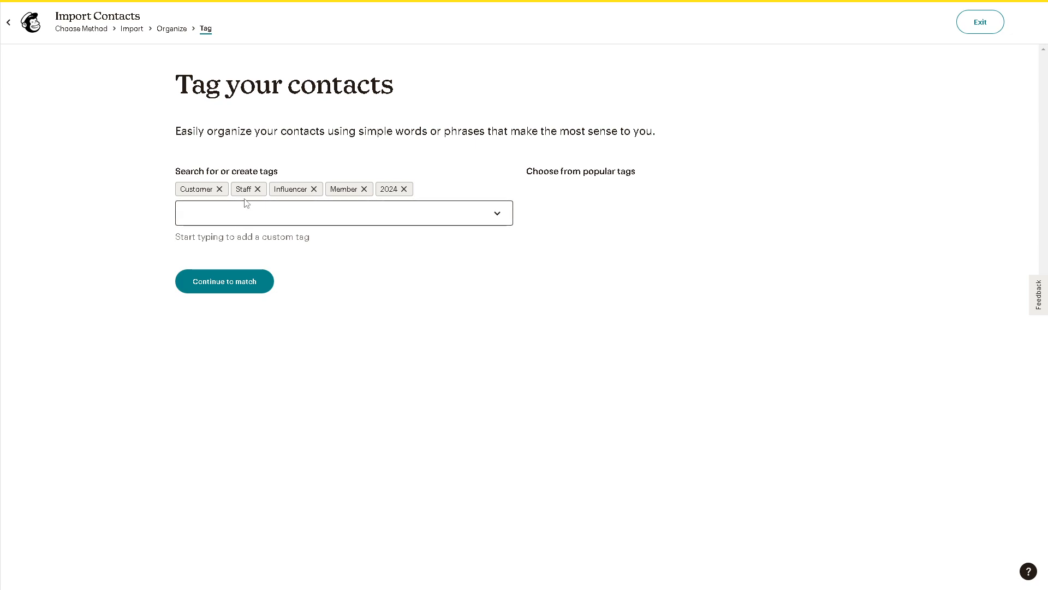
left_click(228, 286)
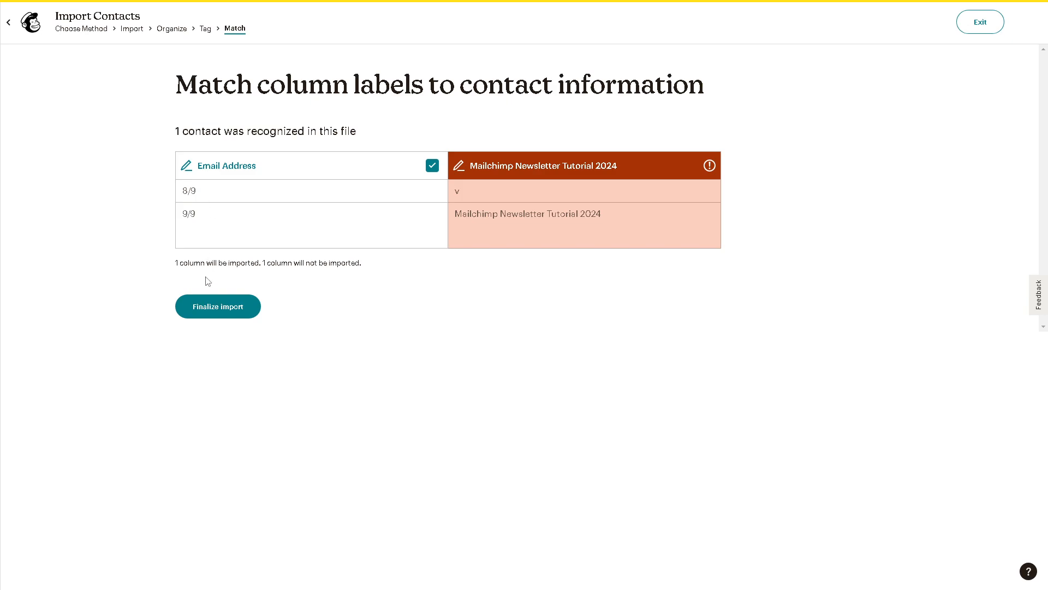
- Finalize the column matching, complete the contact import, and return to the campaign
left_click(222, 310)
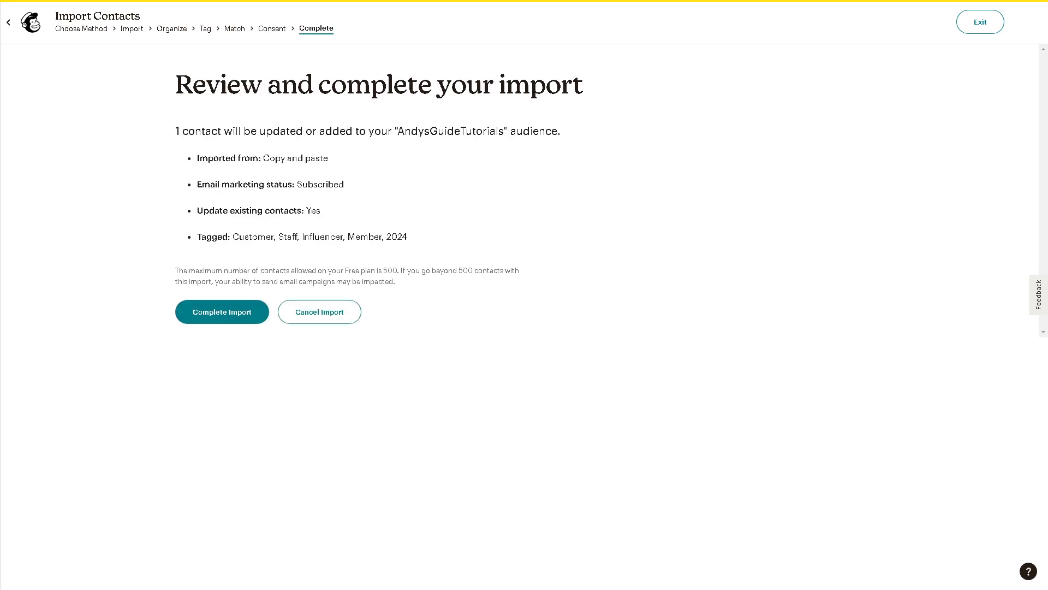
left_click(222, 323)
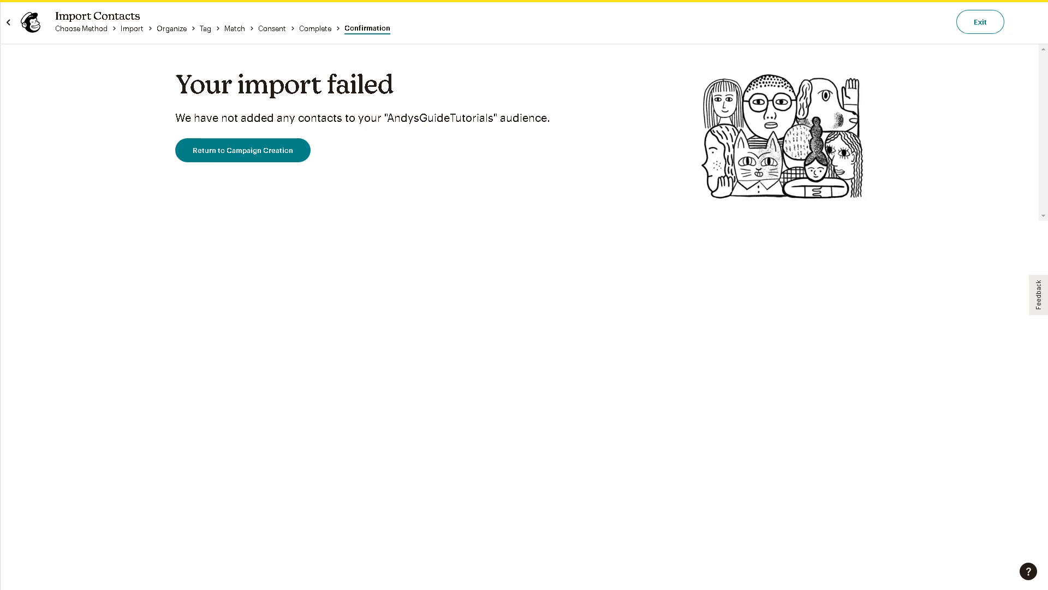
left_click(244, 157)
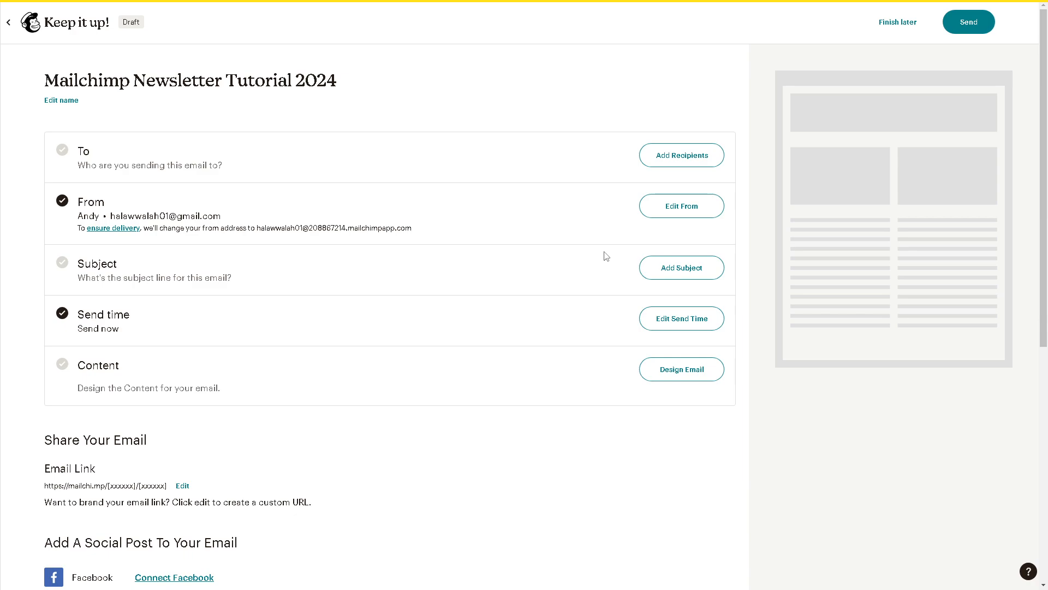
- Add a subject to the email by pasting the copied text and trimming it to "Mailchimp Newsletter Tutorial 2024"
left_click(672, 276)
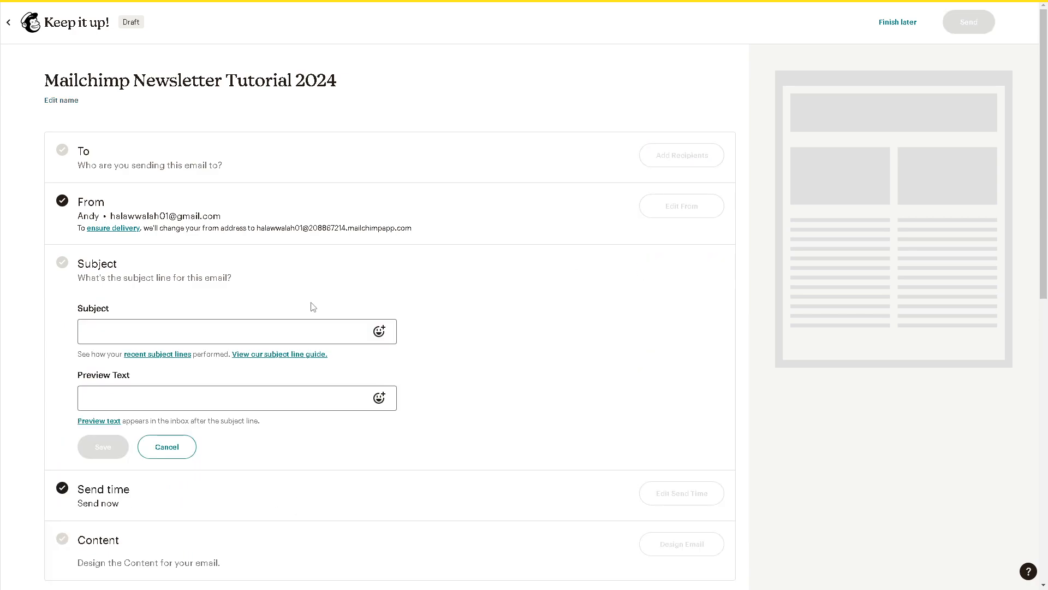
left_click(314, 331)
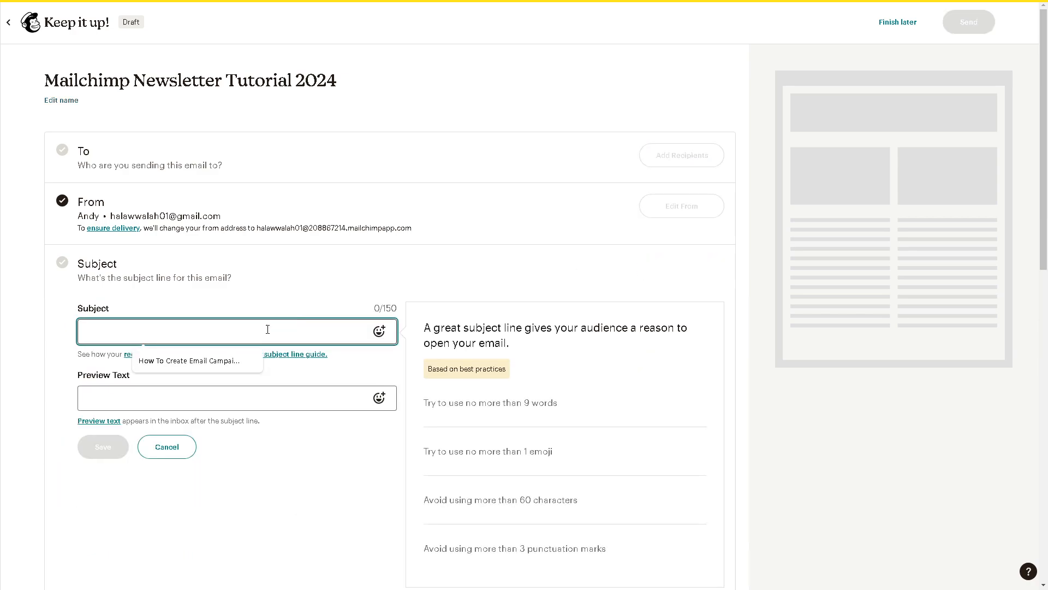
key("ctrl+v")
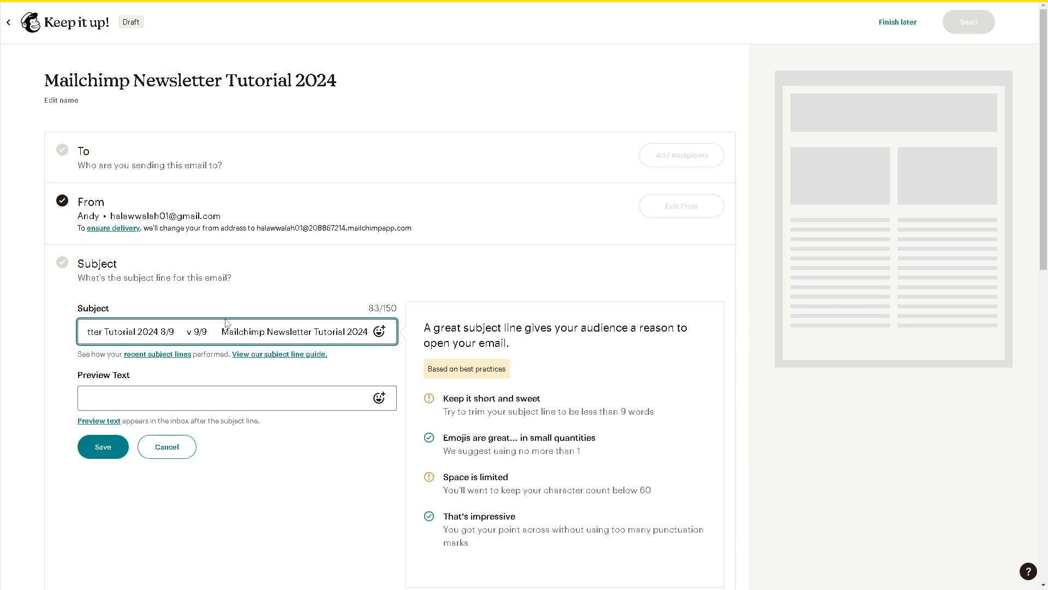
left_click_drag(186, 331, 493, 347)
key("BackSpace")
key("BackSpace")
key("BackSpace")
key("BackSpace")
left_click(99, 331)
key("BackSpace")
key("BackSpace")
key("BackSpace")
key("BackSpace")
left_click_drag(212, 330, 242, 331)
left_click(236, 331)
key("BackSpace")
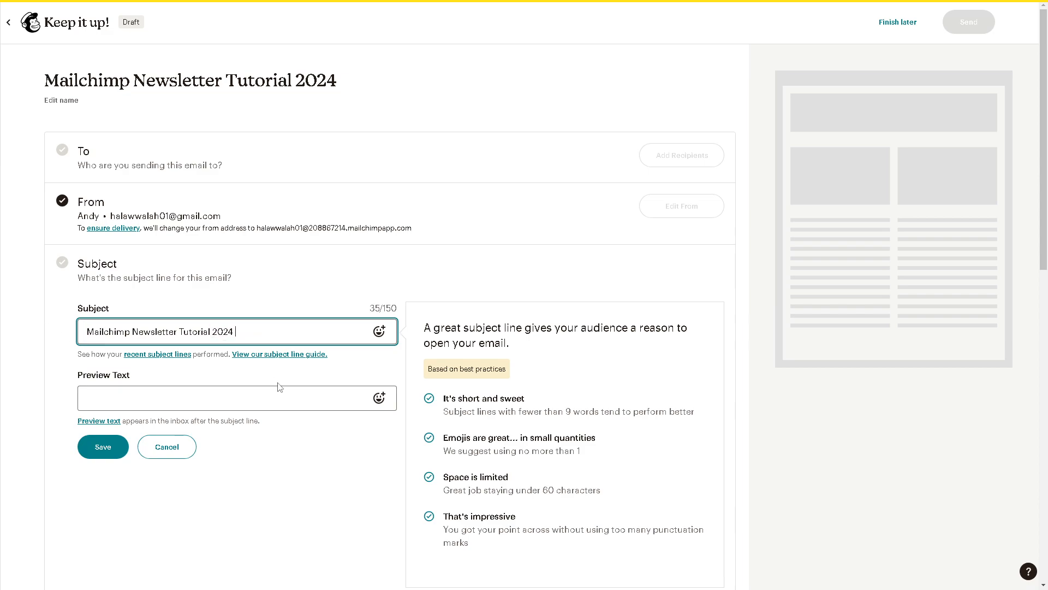
- Copy the trimmed subject text, clear the subject, and enter "Mailchimp Newsletter Tutorial 2024" again
left_click_drag(249, 330, 22, 331)
key("ctrl+c")
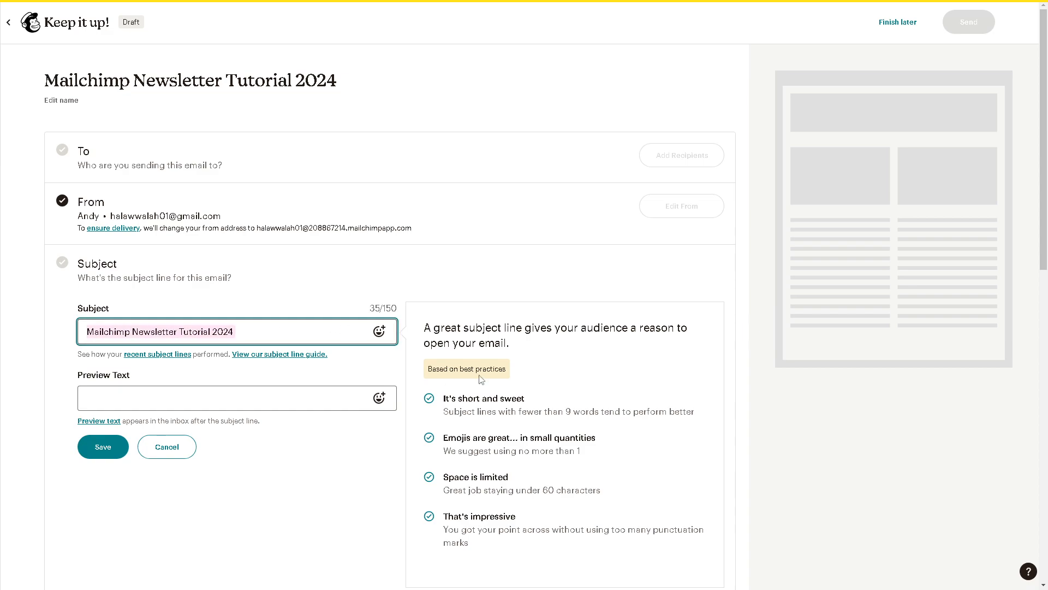
key("BackSpace")
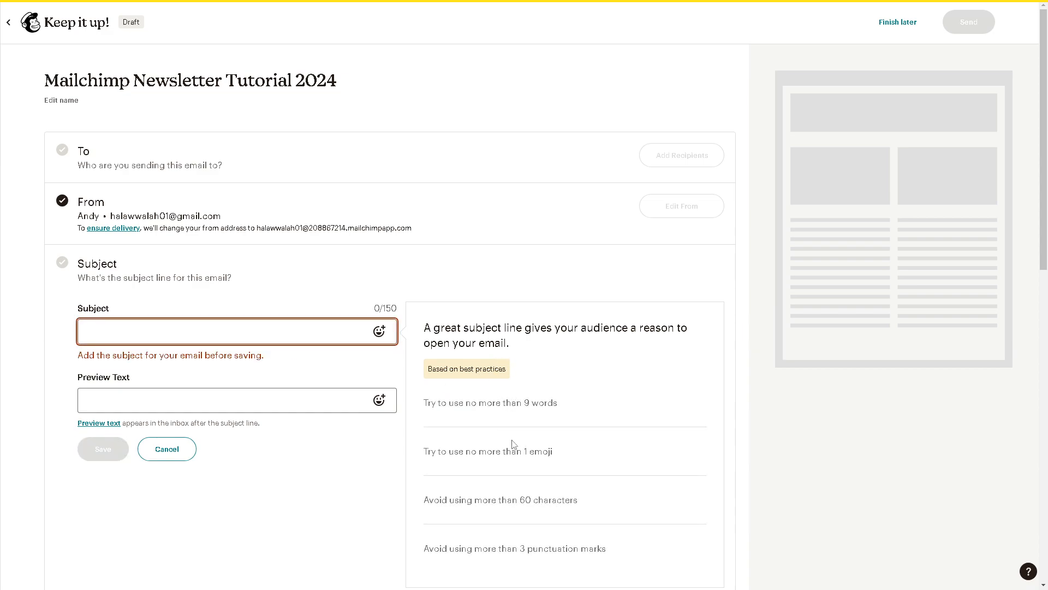
left_click(185, 330)
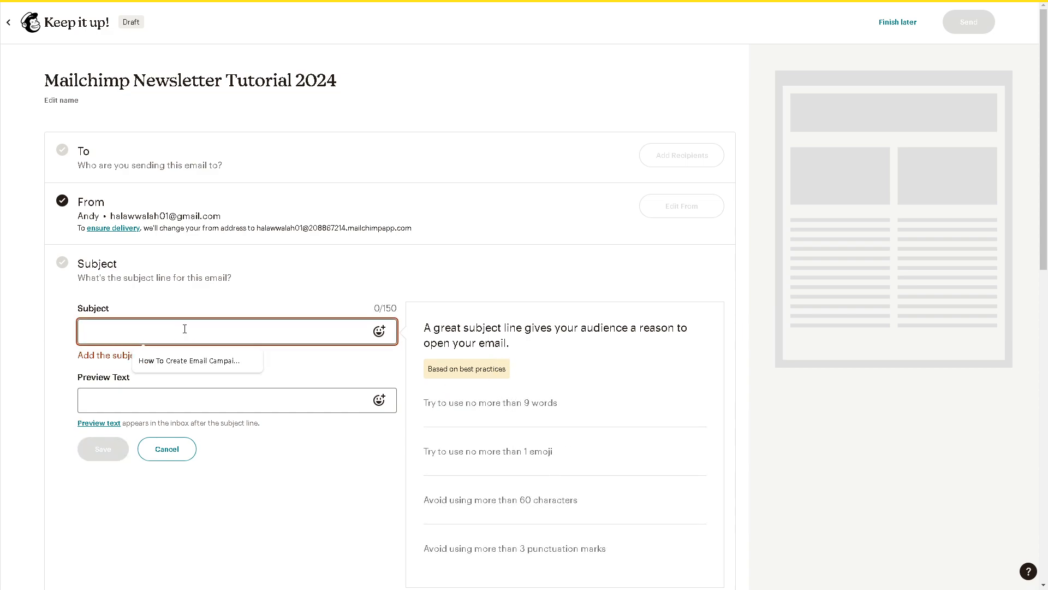
left_click(186, 359)
- Set the preview text to "Mailchimp Newsletter Tutorial 2024" and save the subject section
left_click(307, 402)
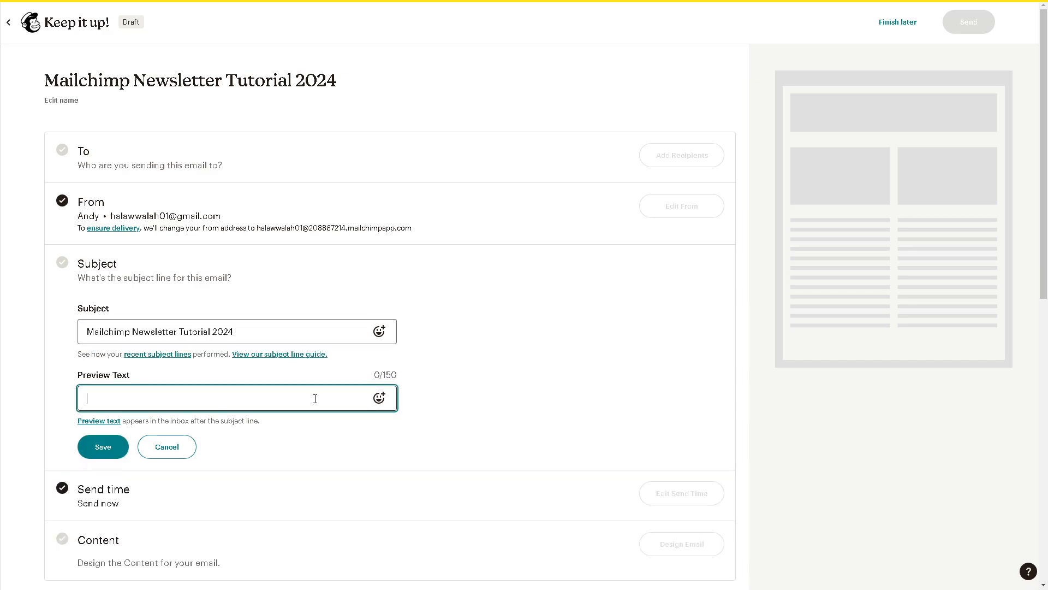
key("ctrl+v")
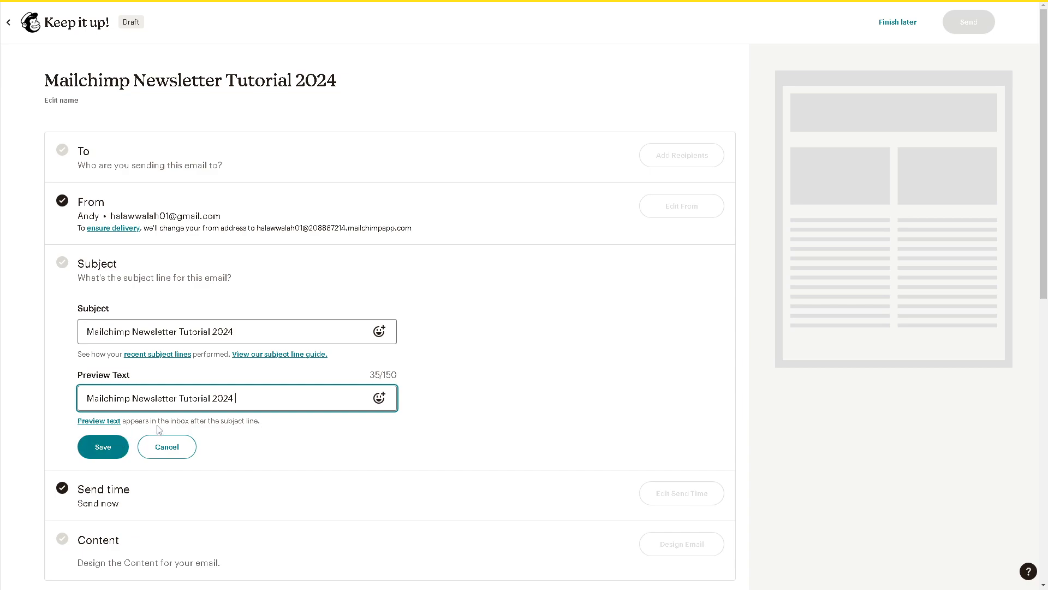
scroll(155, 421, "down", 1)
left_click(114, 394)
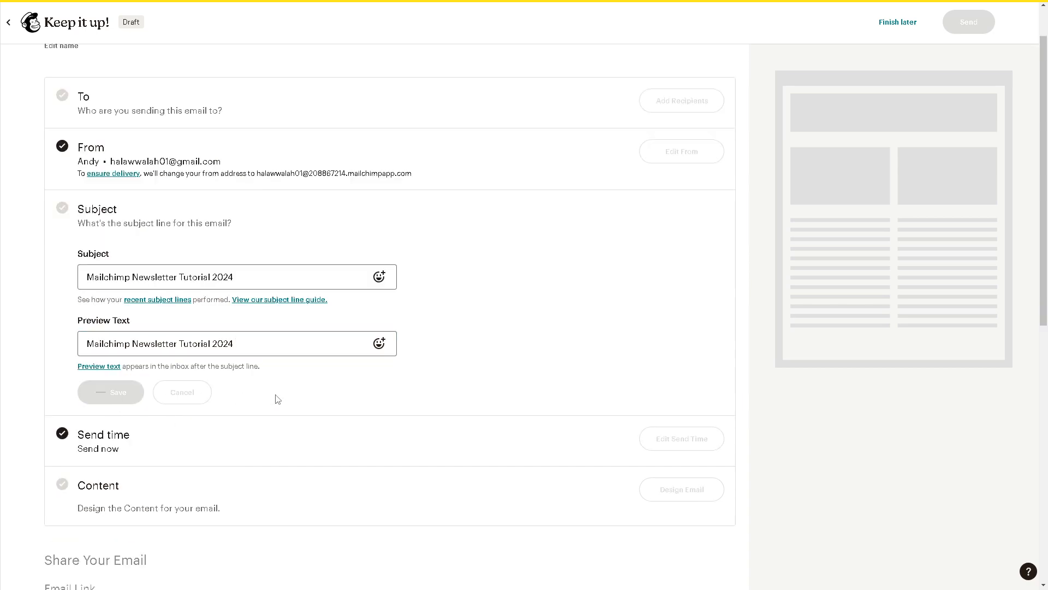
- Switch the email's send time to Schedule a time and review the plan comparison offered for the free trial
scroll(311, 379, "down", 1)
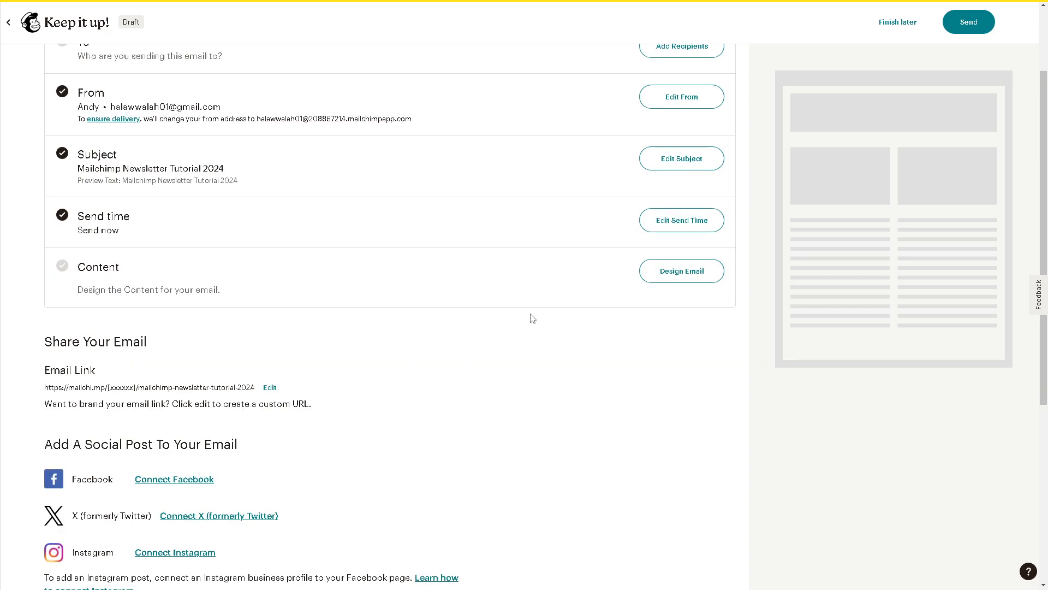
left_click(682, 224)
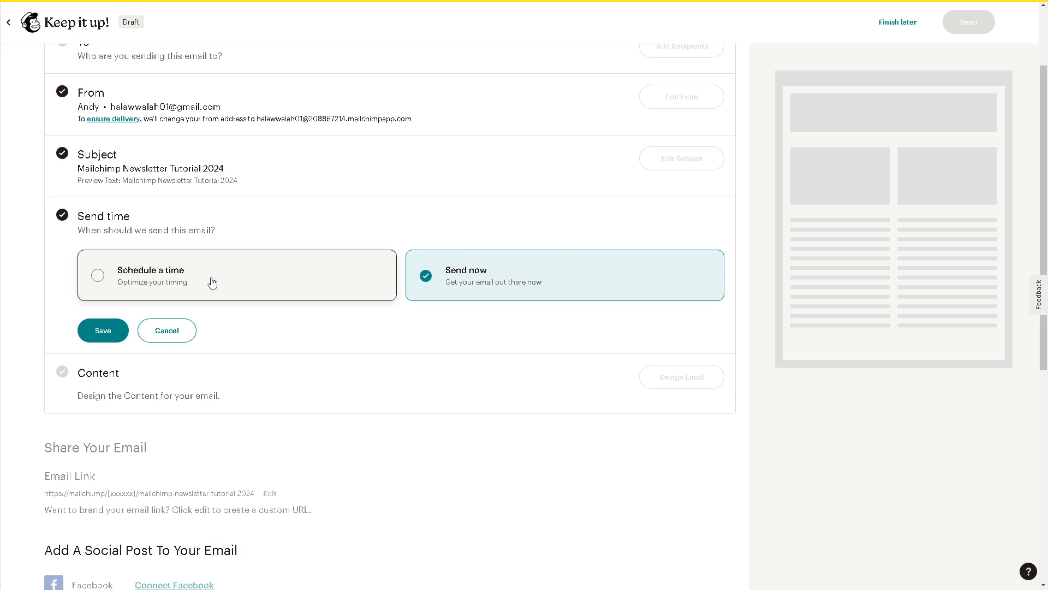
left_click(98, 277)
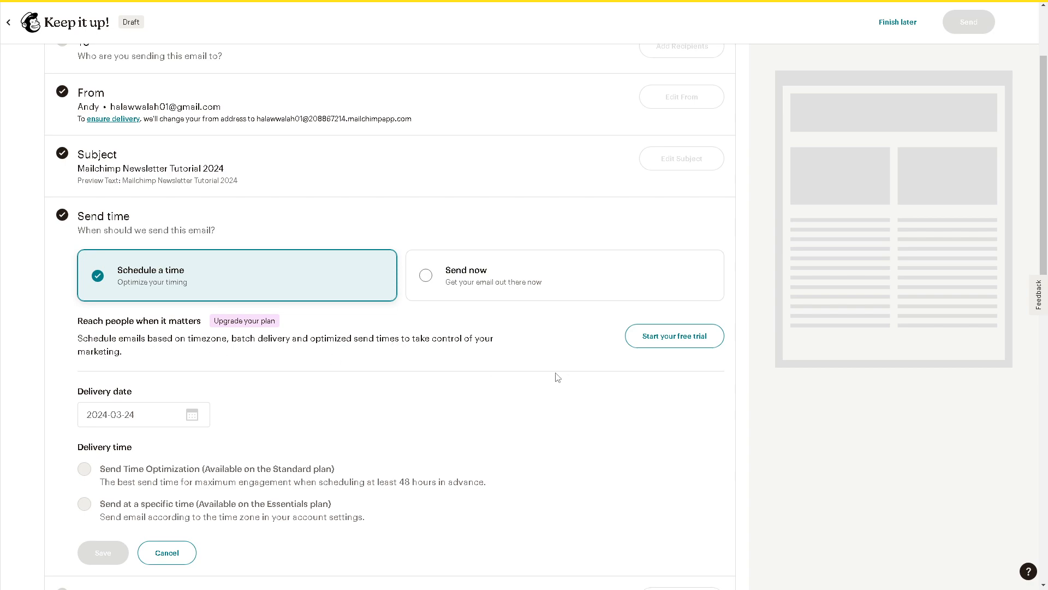
left_click(646, 345)
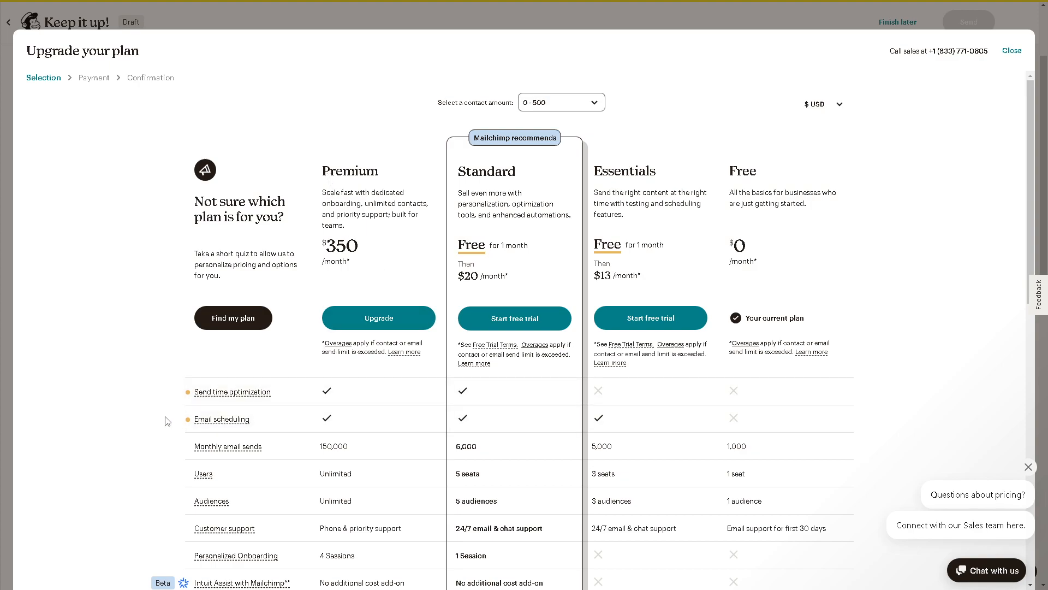
scroll(166, 415, "down", 10)
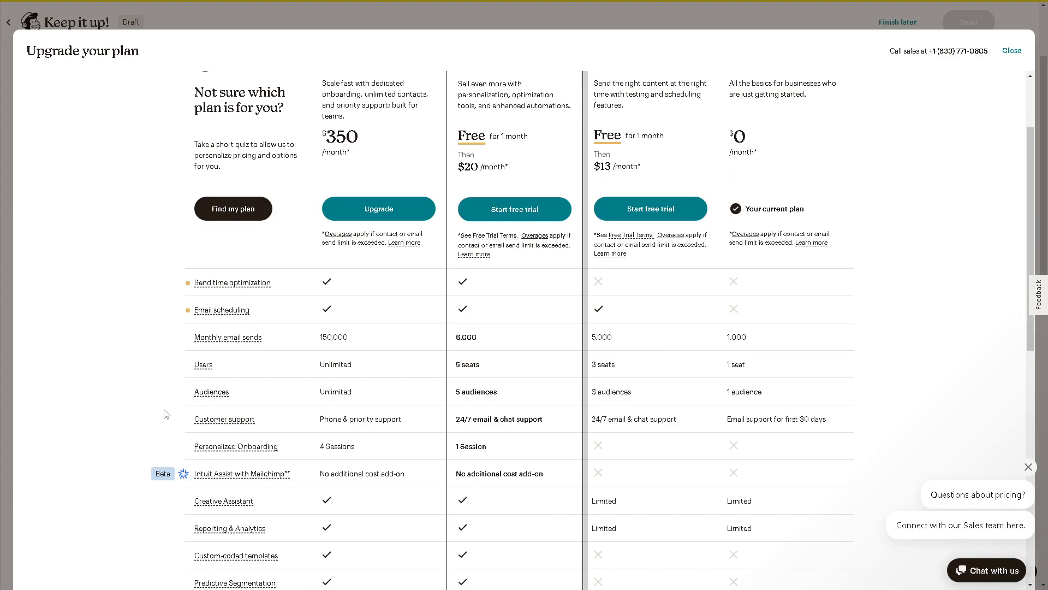
scroll(166, 414, "up", 10)
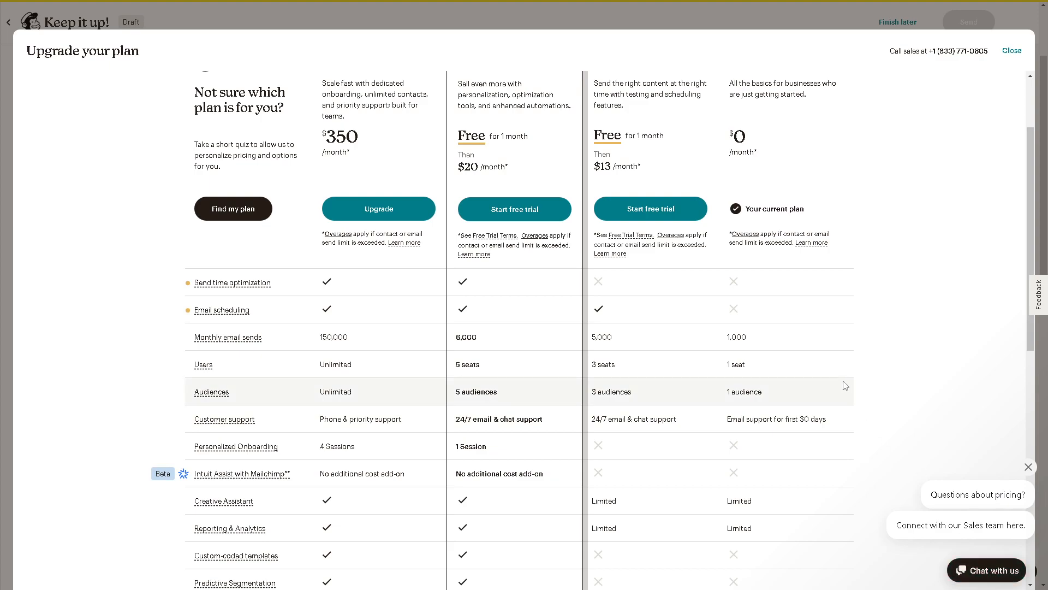
left_click(1011, 50)
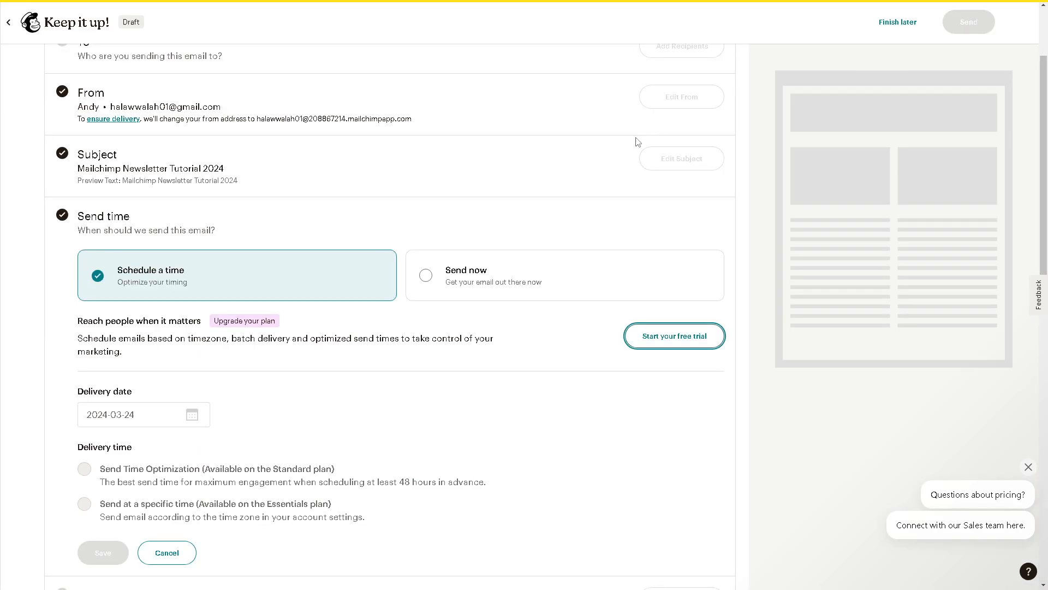
- Set the email's send time to Send now and save it
left_click(430, 278)
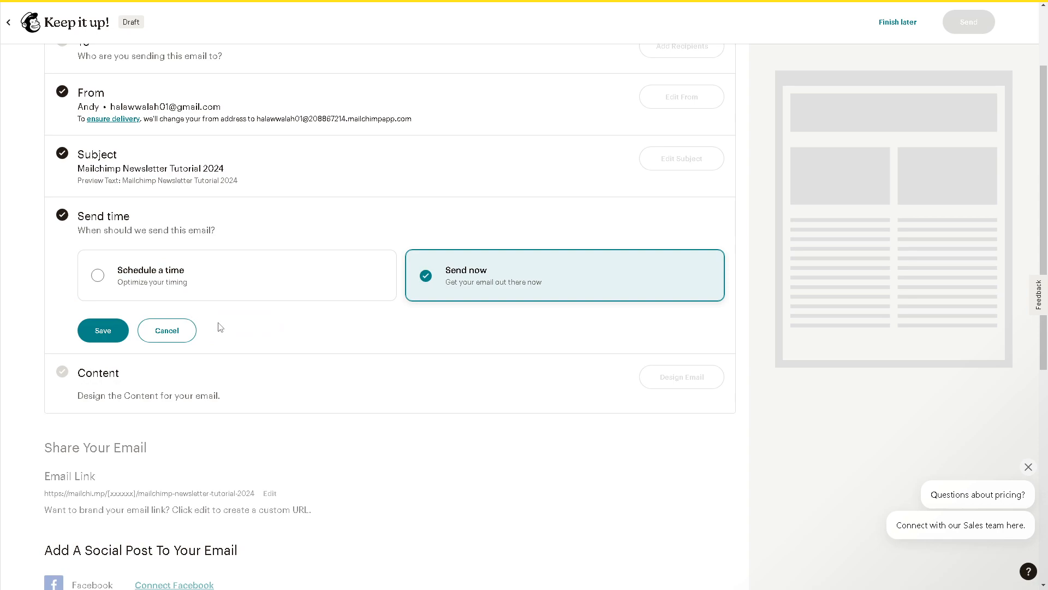
left_click(110, 334)
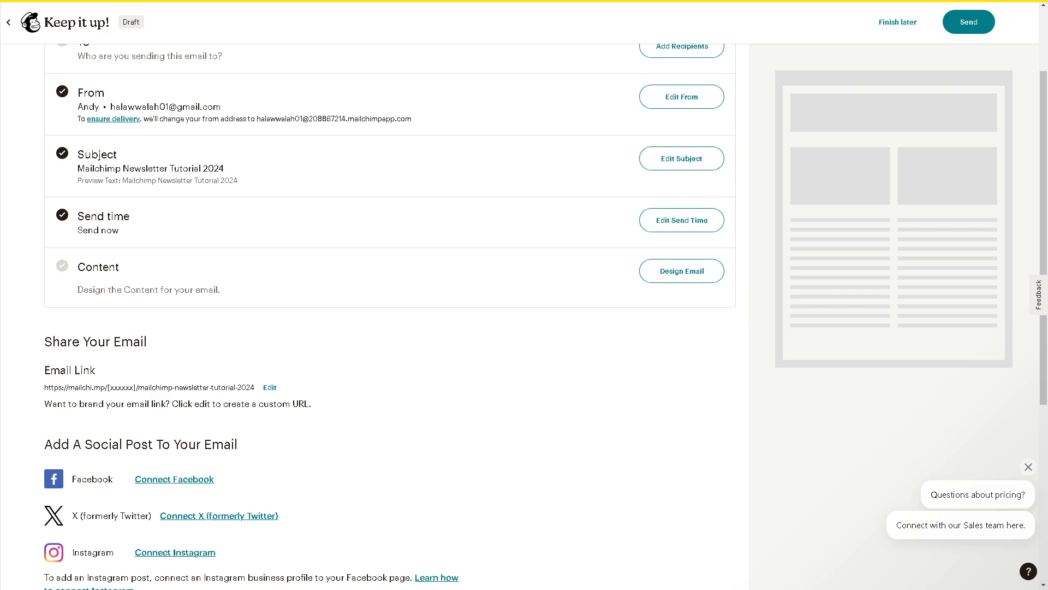
- Start designing the email content, browse the Mailchimp templates, and limit them to free templates only
left_click(653, 278)
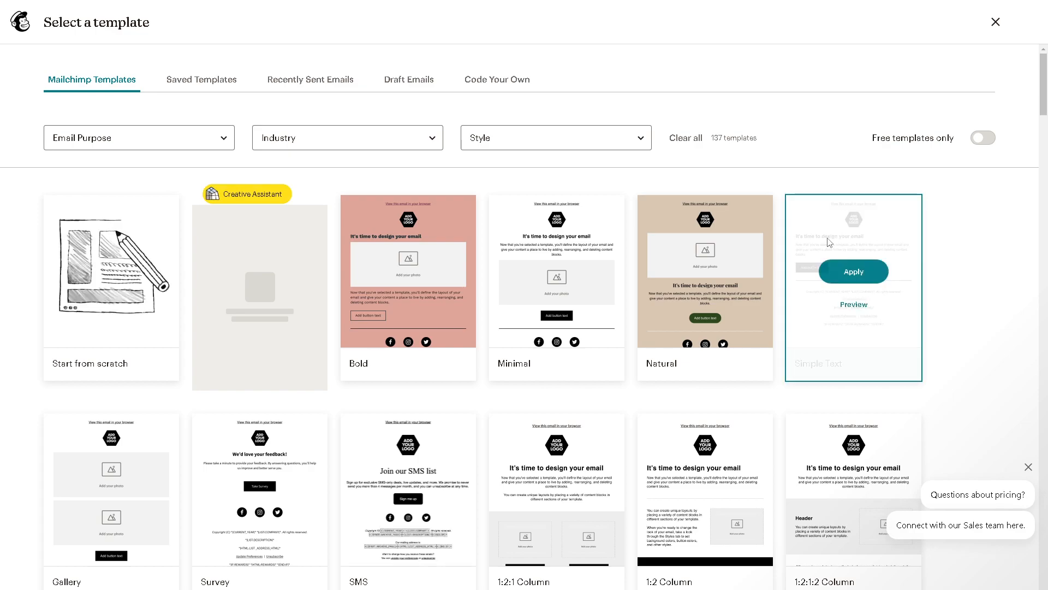
mouse_move(403, 281)
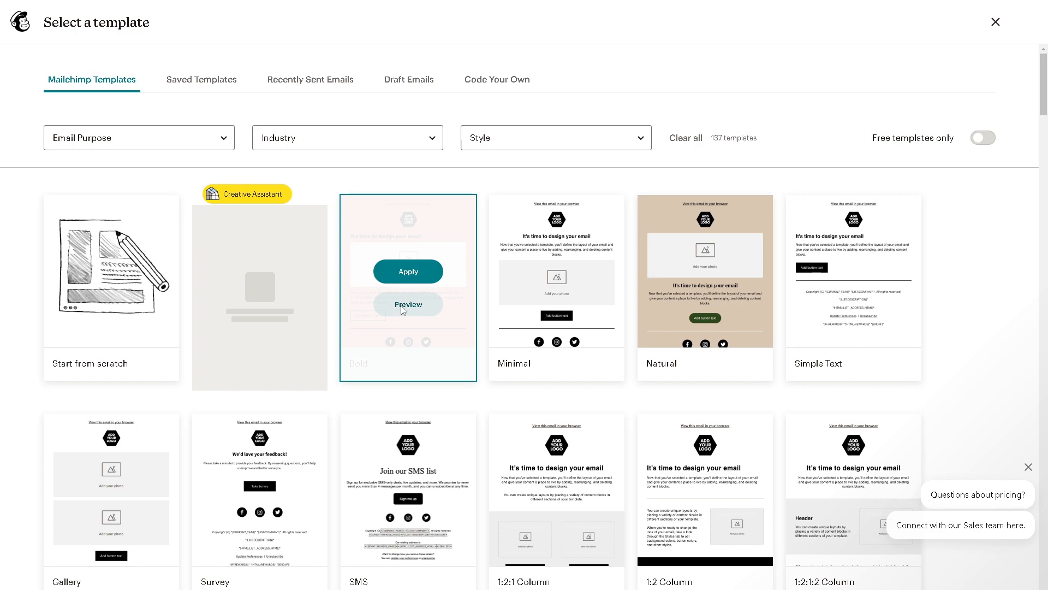
scroll(406, 312, "down", 1)
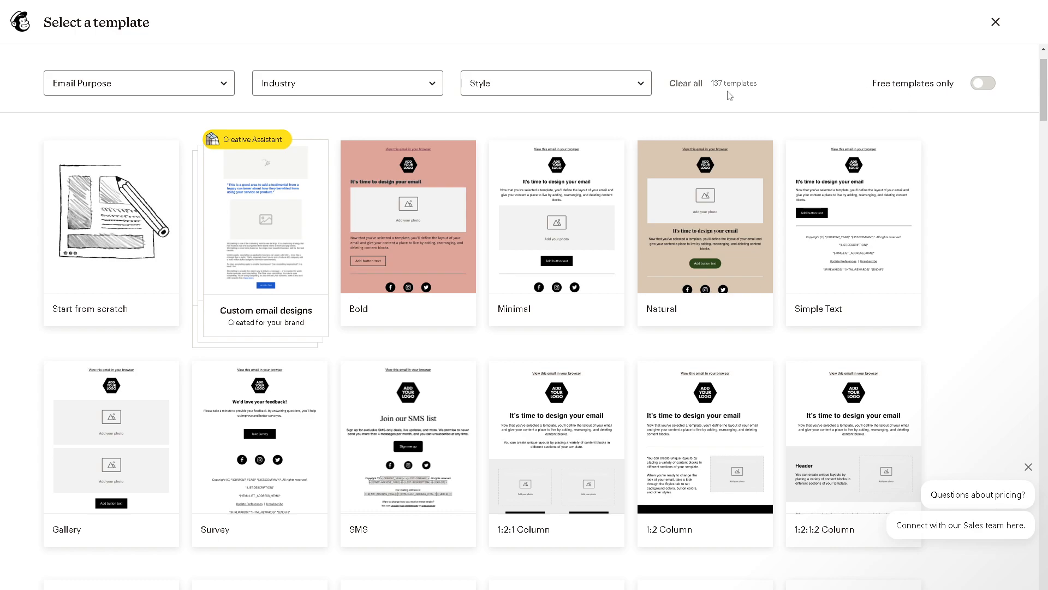
scroll(666, 256, "down", 8)
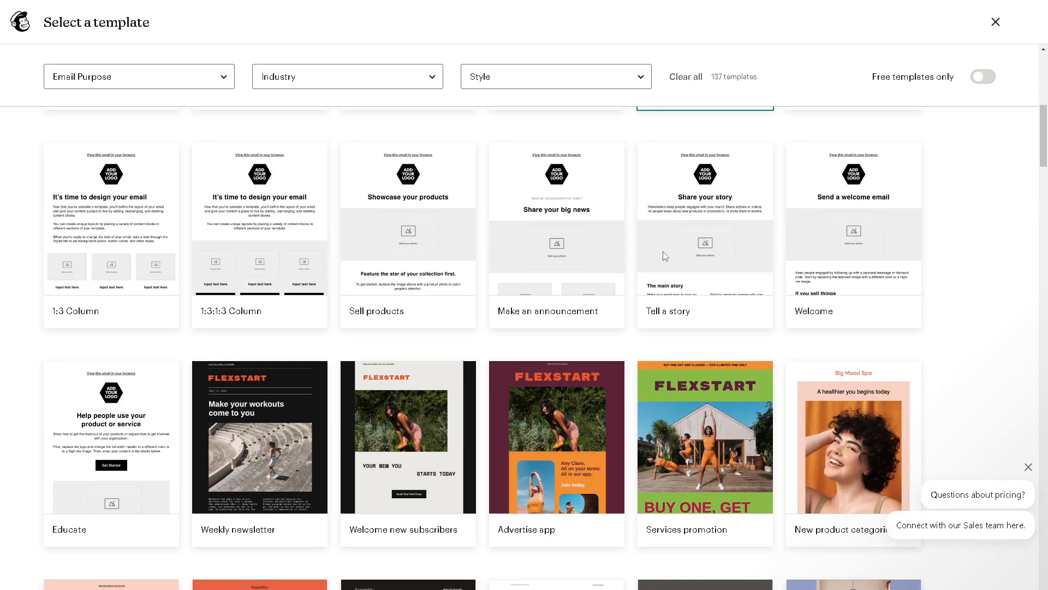
mouse_move(582, 258)
left_click(984, 77)
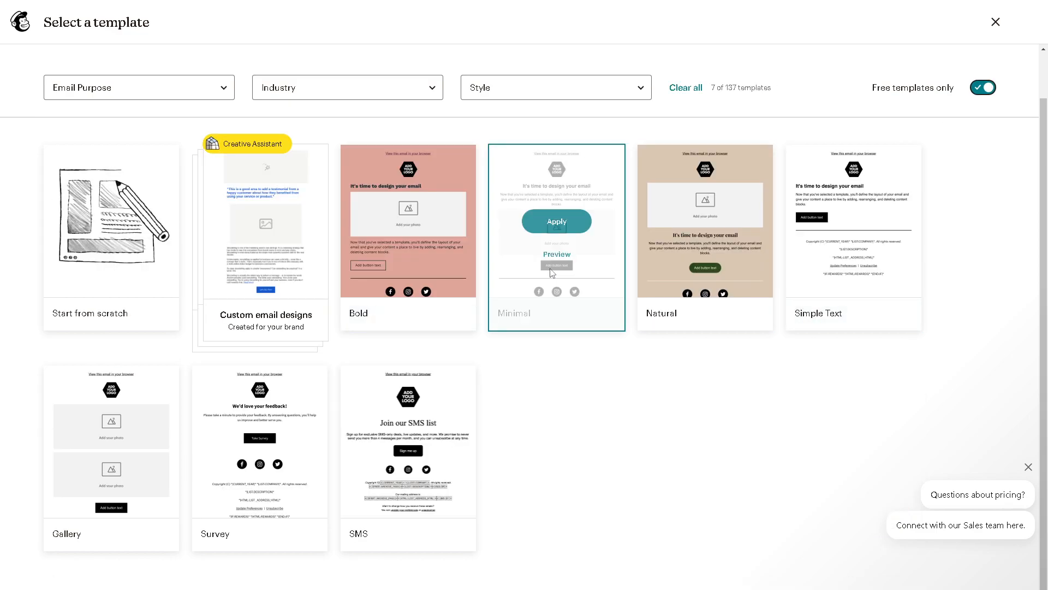
- Open the Creative Assistant's custom email designs, choose the Professional style, and browse its layouts
left_click(273, 224)
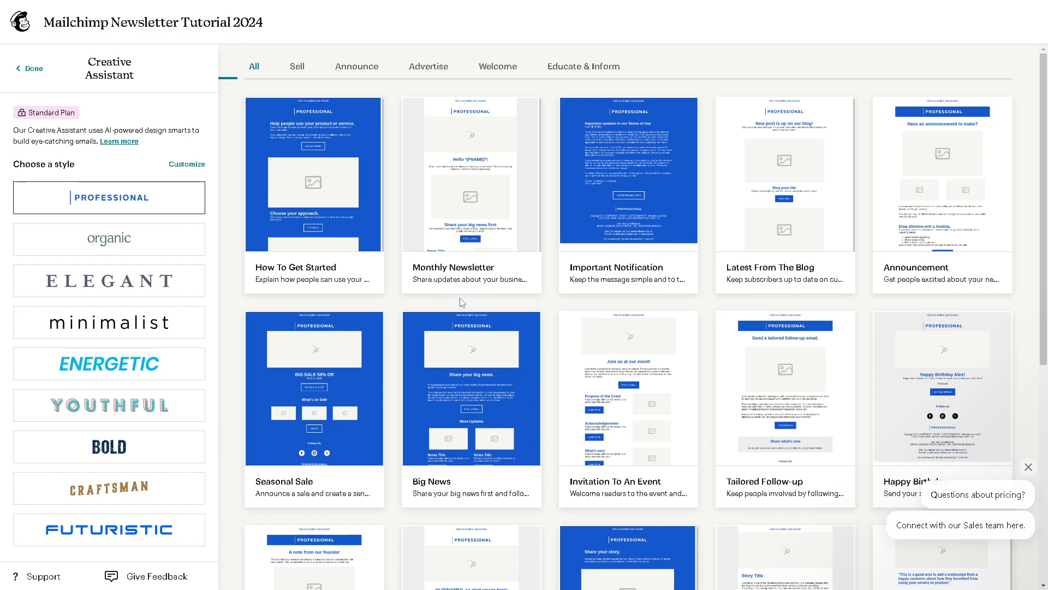
scroll(473, 306, "down", 2)
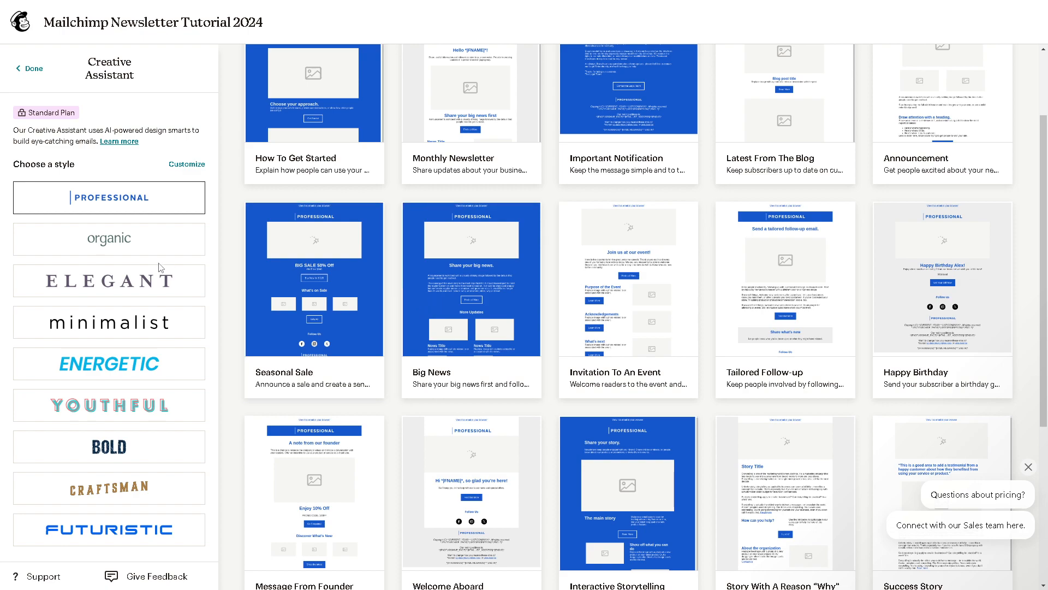
left_click(132, 205)
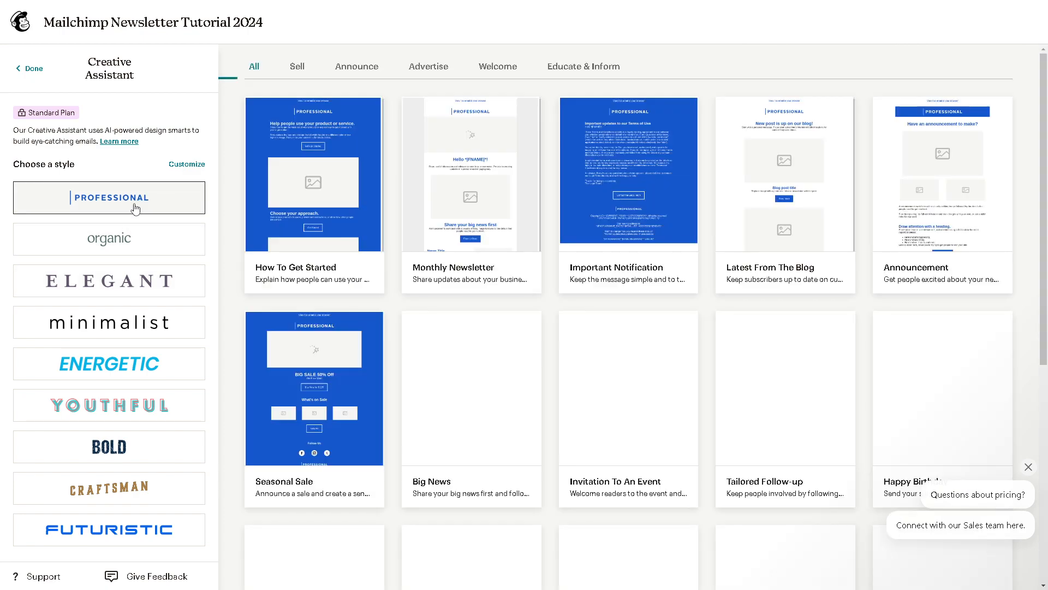
scroll(538, 236, "down", 1)
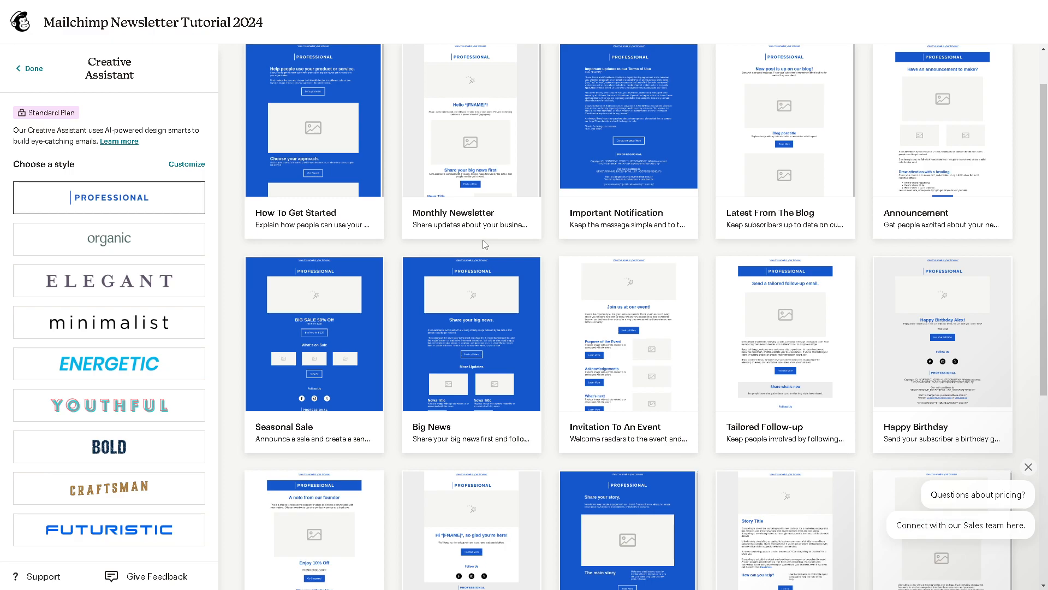
- Browse the Professional layouts and open the preview of the Monthly Newsletter layout
scroll(484, 240, "down", 3)
scroll(480, 240, "up", 3)
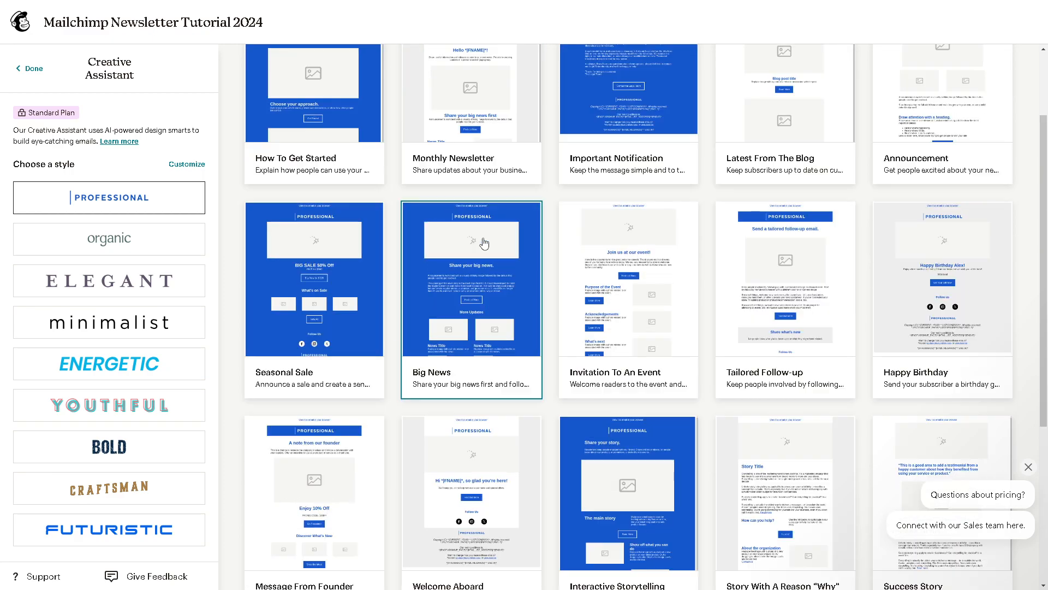
scroll(456, 136, "up", 1)
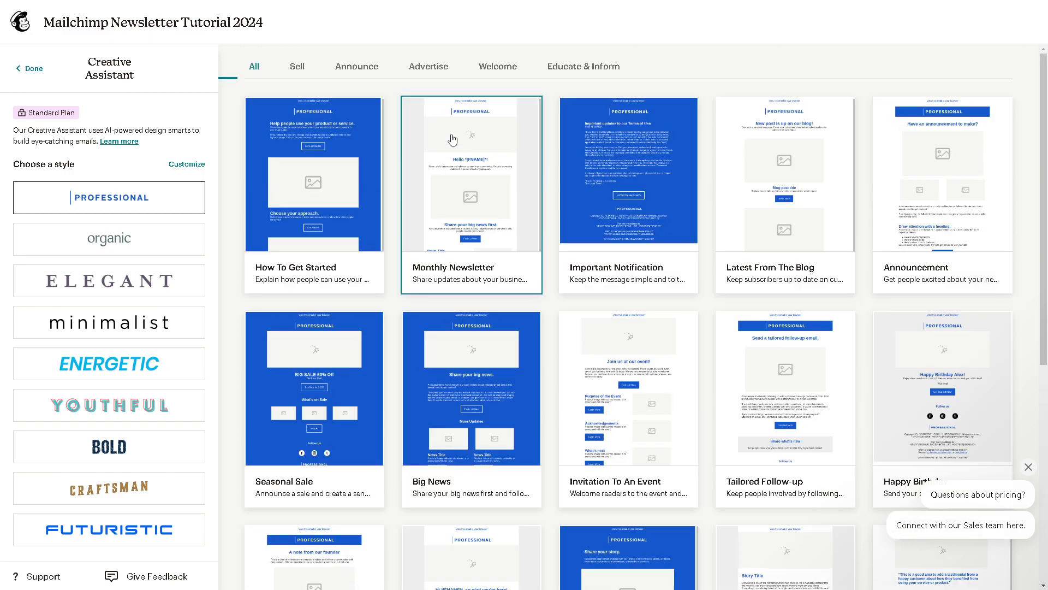
left_click(458, 196)
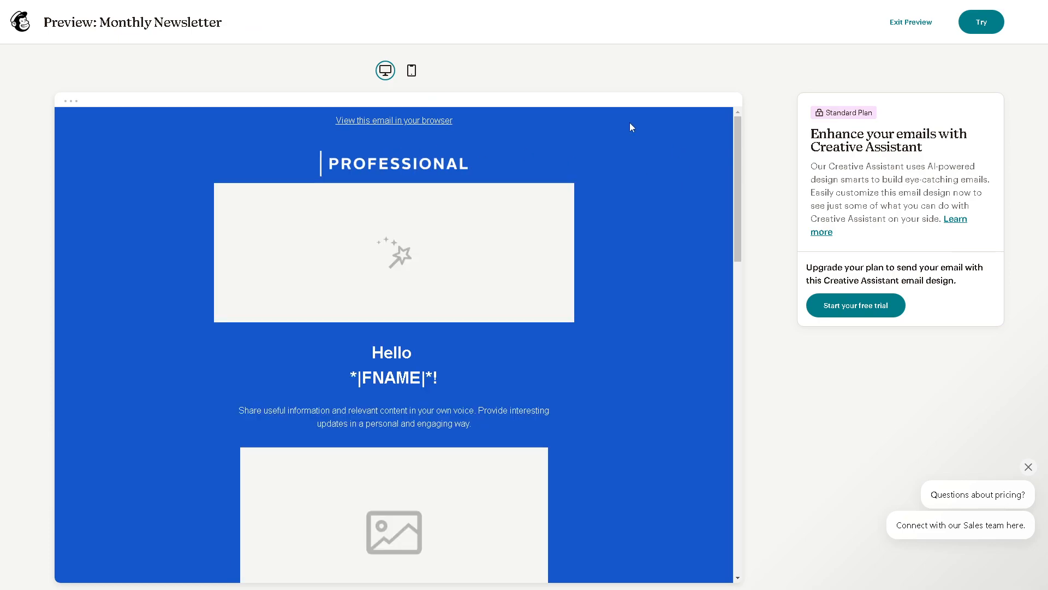
- Examine the Monthly Newsletter layout in the mobile and desktop previews
left_click(414, 76)
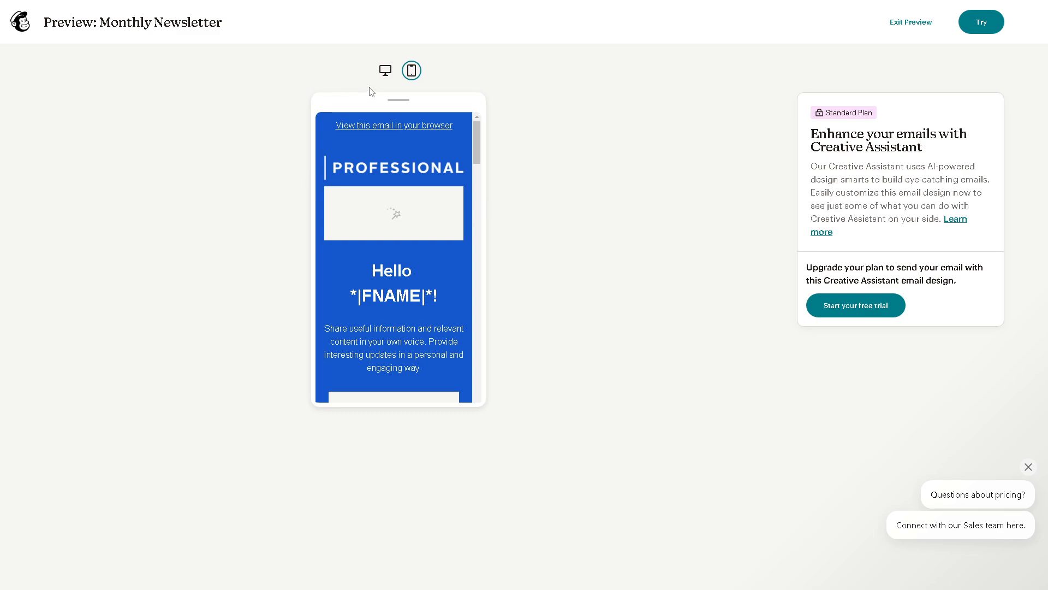
left_click(386, 72)
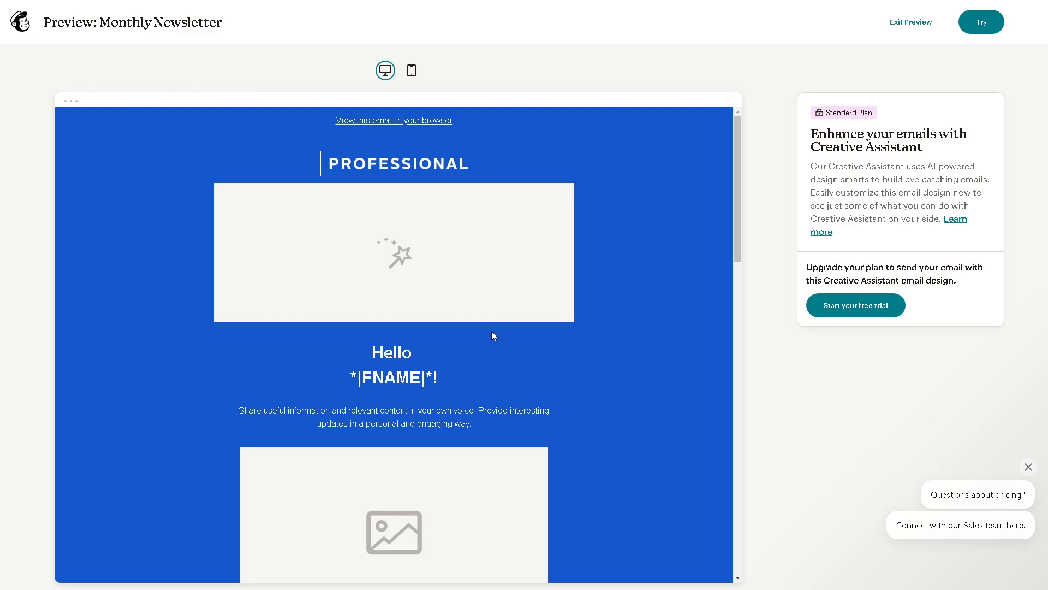
scroll(491, 334, "down", 1)
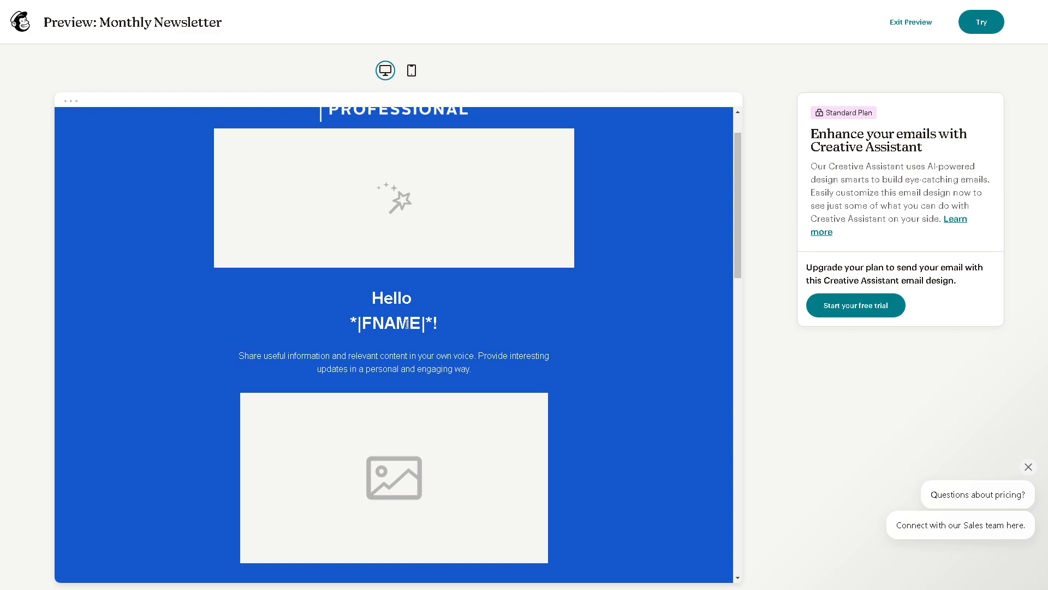
scroll(406, 321, "down", 1)
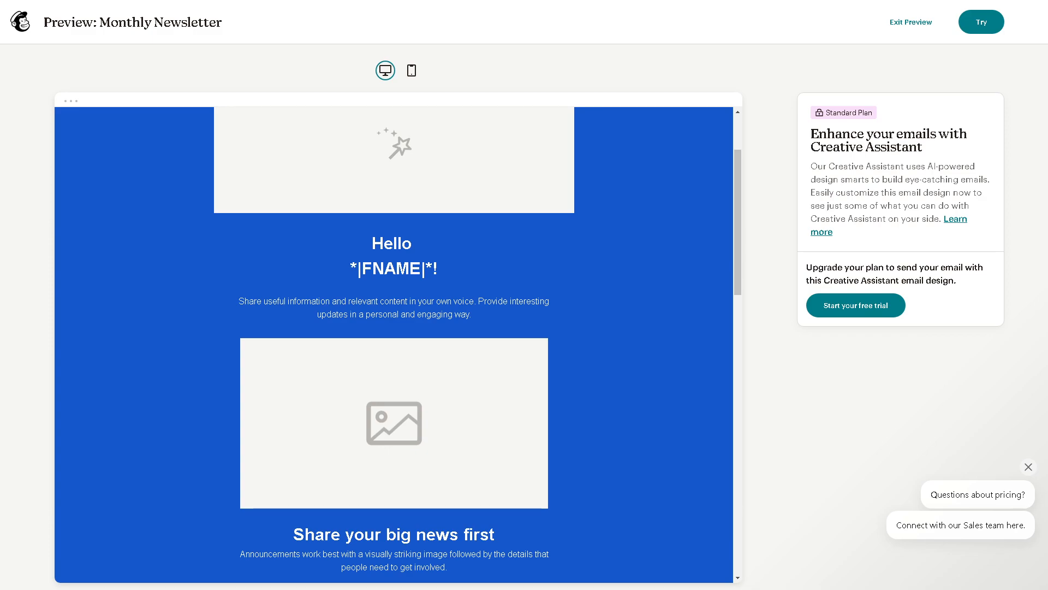
scroll(394, 344, "up", 2)
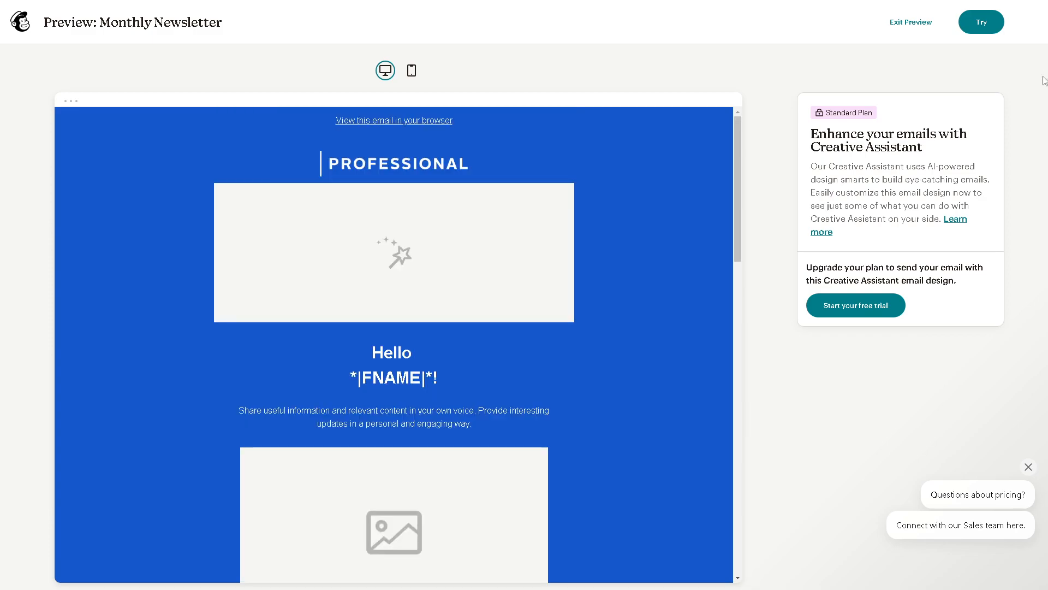
- Try the Monthly Newsletter layout in the email editor and add an image block between the banner placeholder and the Hello heading
left_click(983, 23)
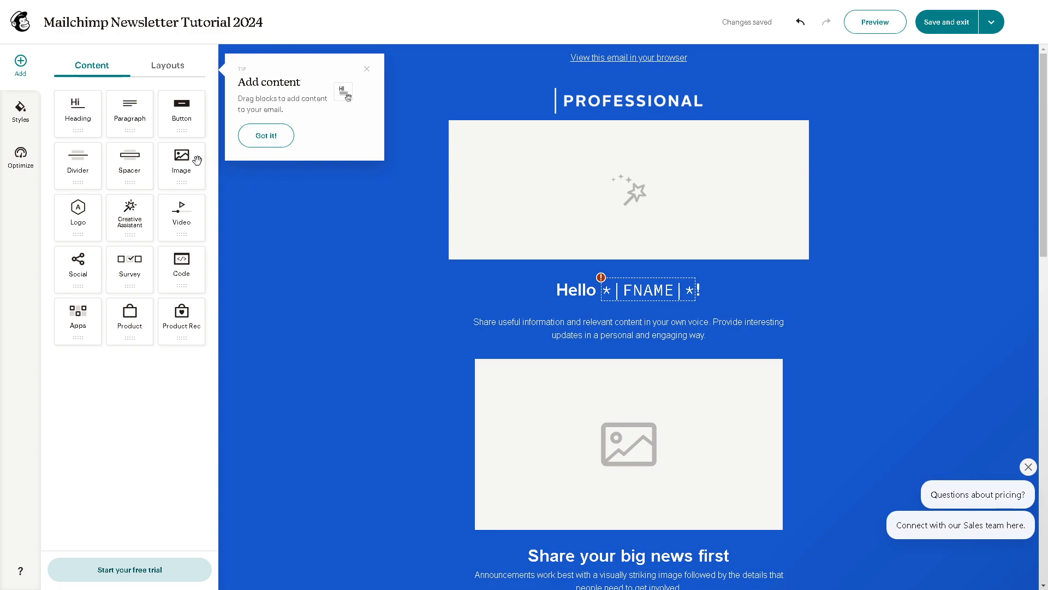
left_click_drag(182, 159, 637, 261)
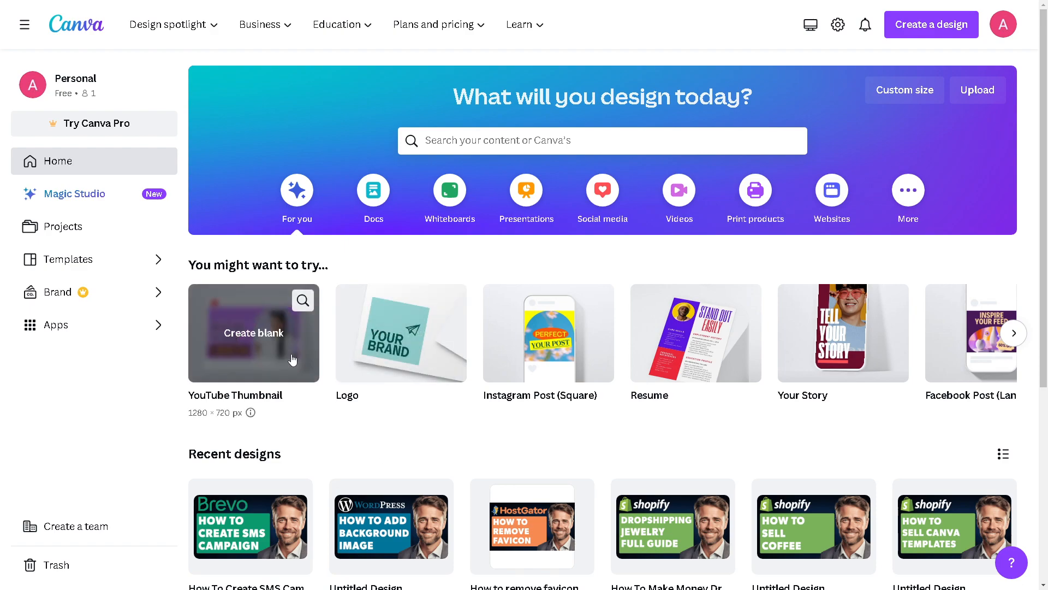
- Switch to Canva, create a blank YouTube Thumbnail design and paste the copied Mailchimp Newsletter Tutorial image into it
left_click(266, 334)
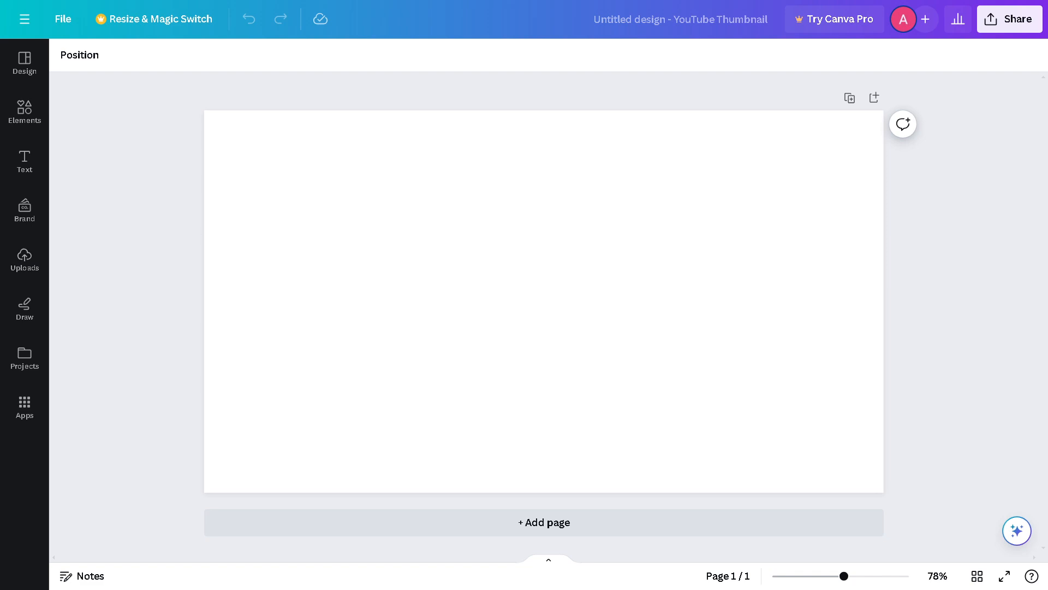
key("ctrl+v")
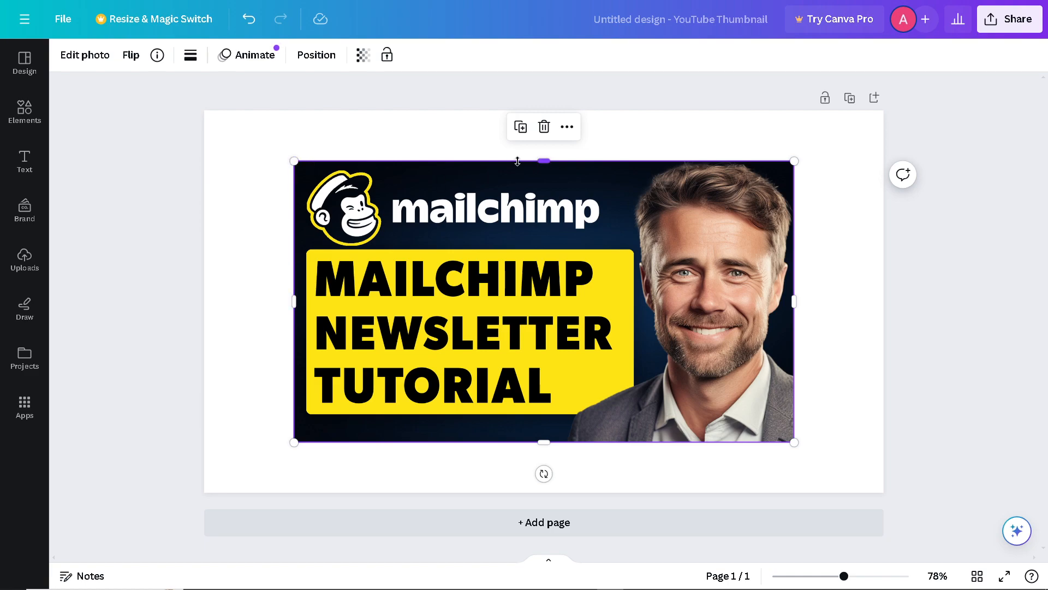
- Extend the pasted image on all four sides so that it fills the whole 1280 × 720 px page
left_click_drag(544, 161, 545, 109)
left_click_drag(545, 443, 545, 493)
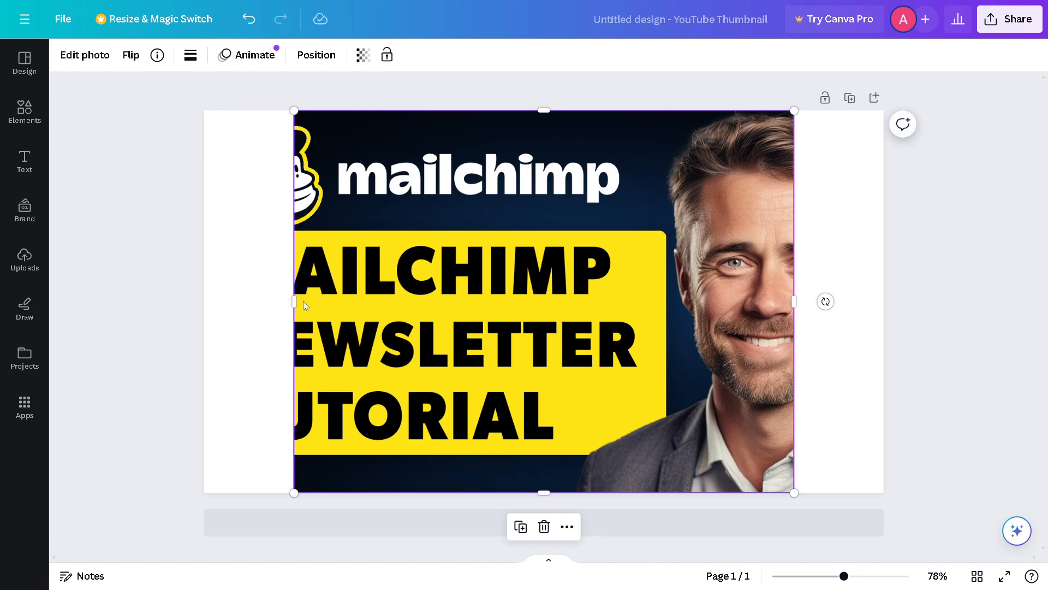
left_click_drag(294, 301, 208, 291)
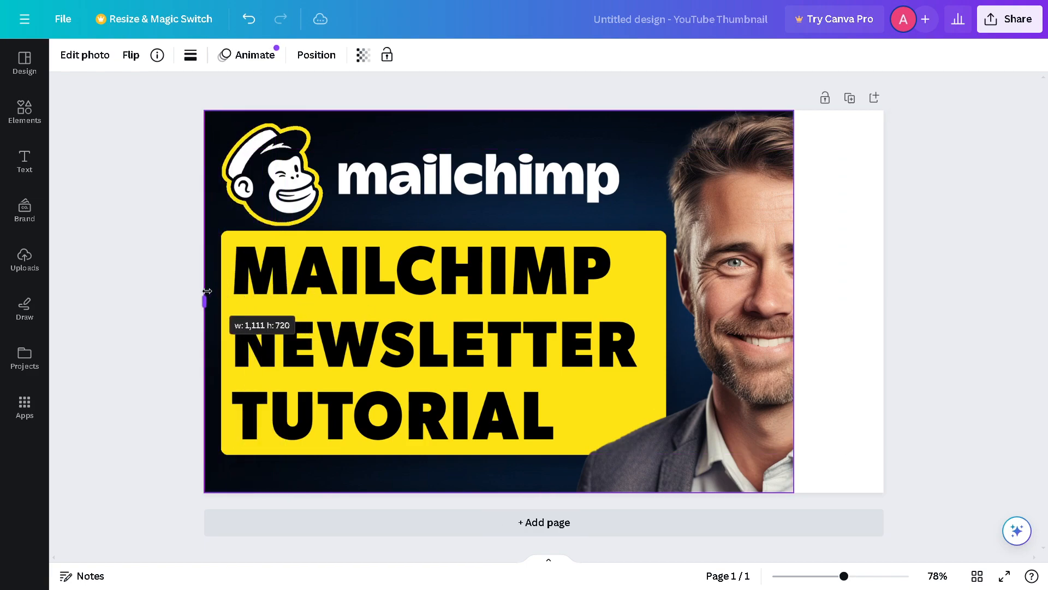
left_click_drag(794, 301, 885, 312)
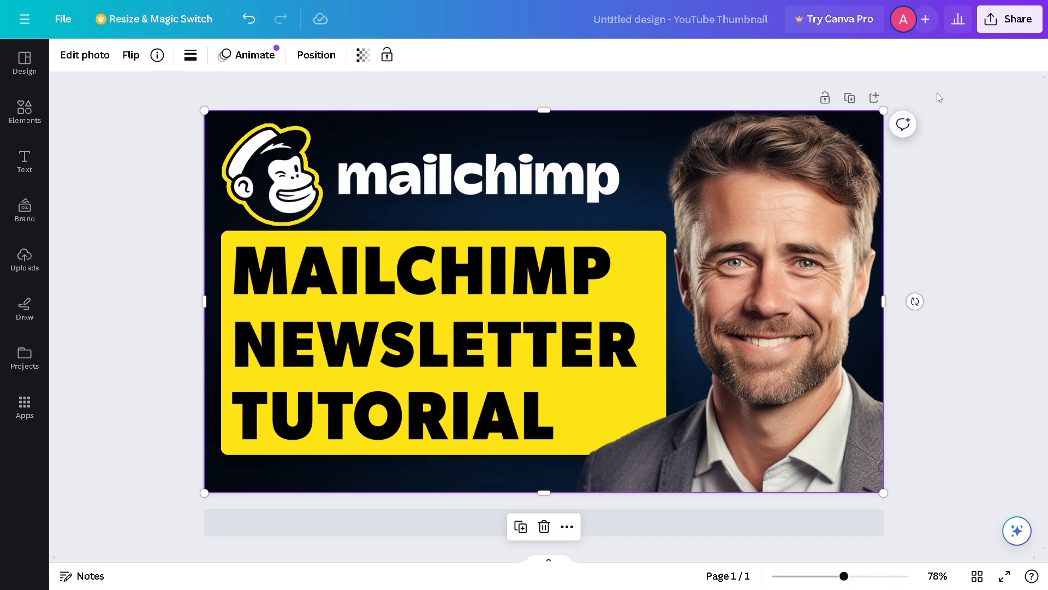
- Review the design's sharing options, including Mailchimp, and its PNG download settings
left_click(1019, 24)
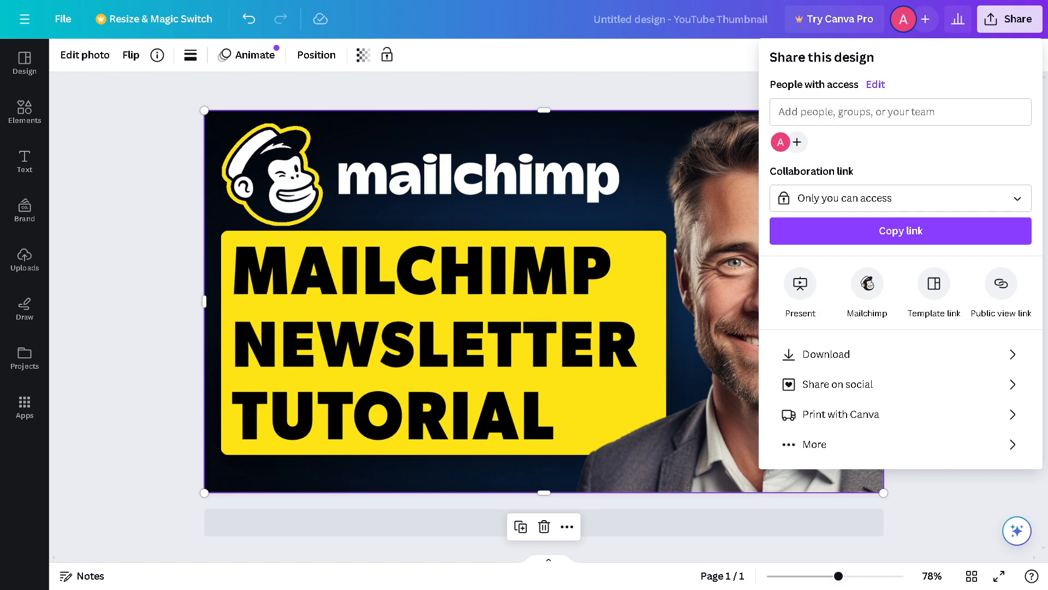
left_click(867, 283)
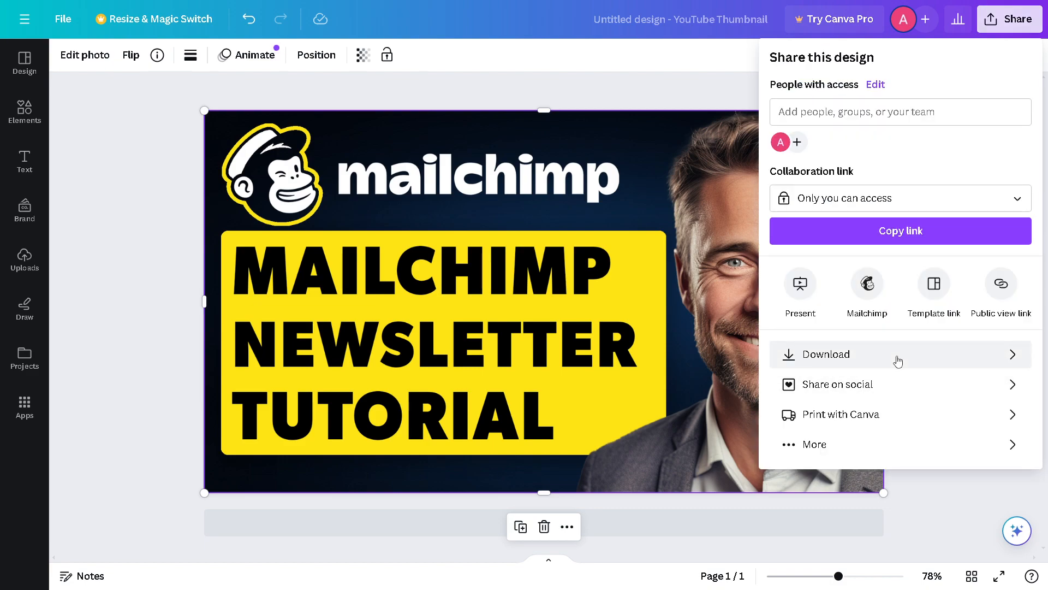
left_click(897, 356)
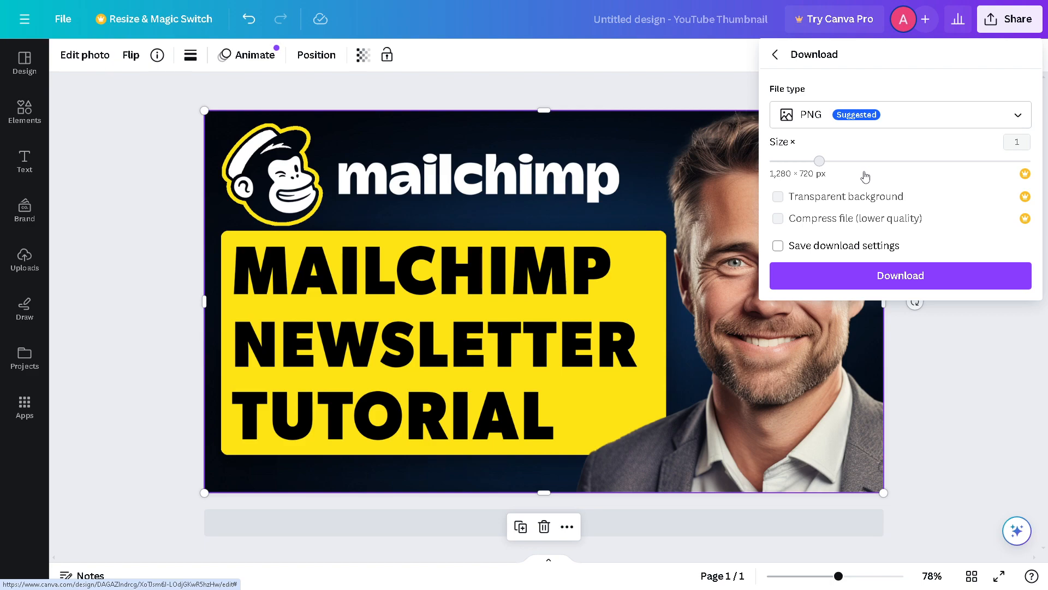
left_click(776, 54)
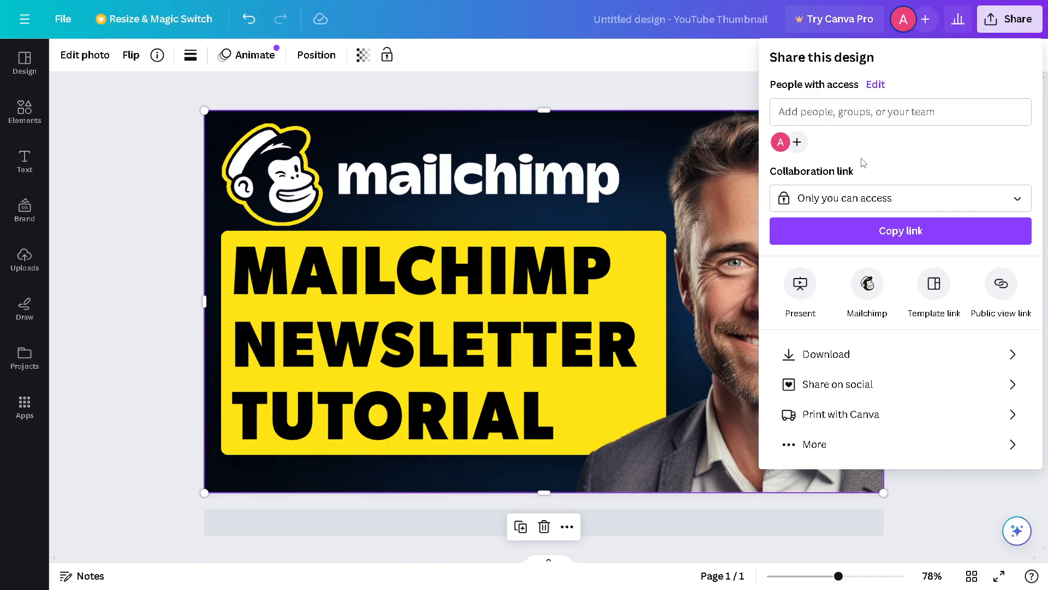
- Set the design's collaboration link to Anyone with the link and review the available permission levels
left_click(930, 205)
left_click(891, 309)
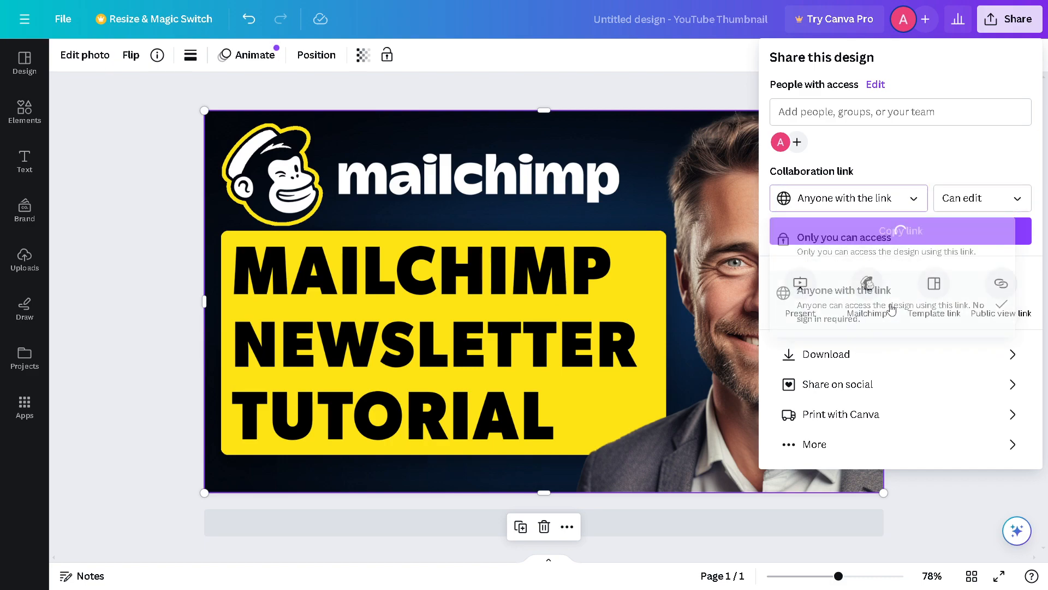
left_click(1010, 204)
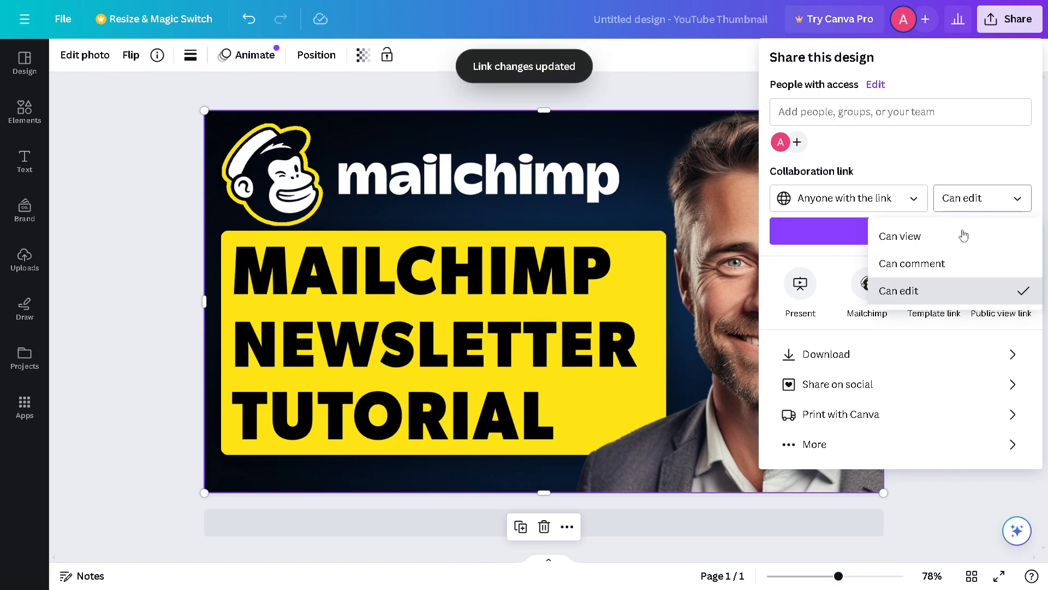
left_click(822, 256)
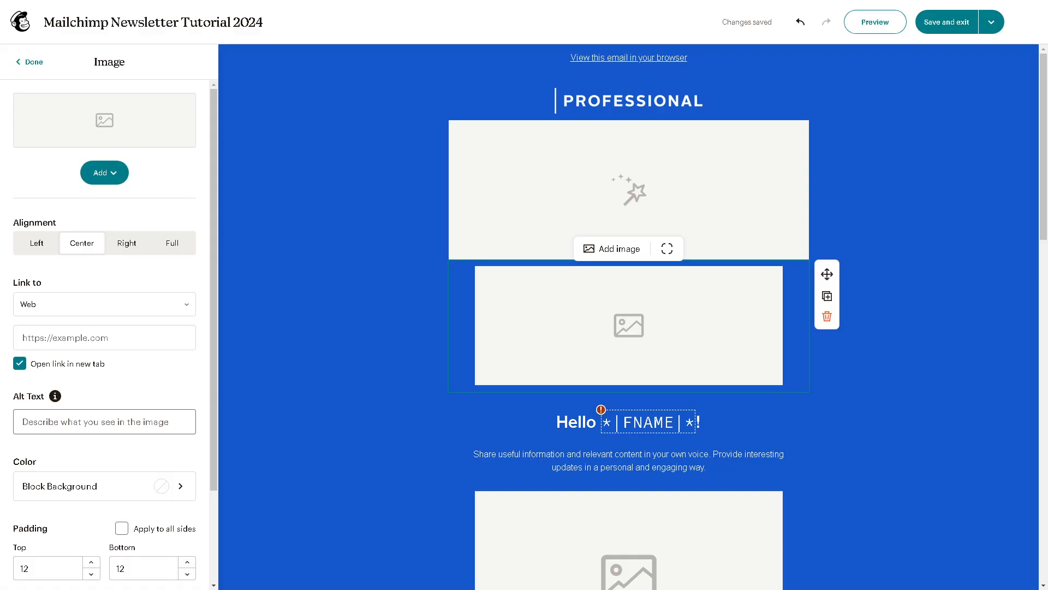
- Back in Mailchimp, fill the new image block with the tutorial thumbnail and set its alt text to "Mailchimp Newsletter Tutorial"
left_click(615, 250)
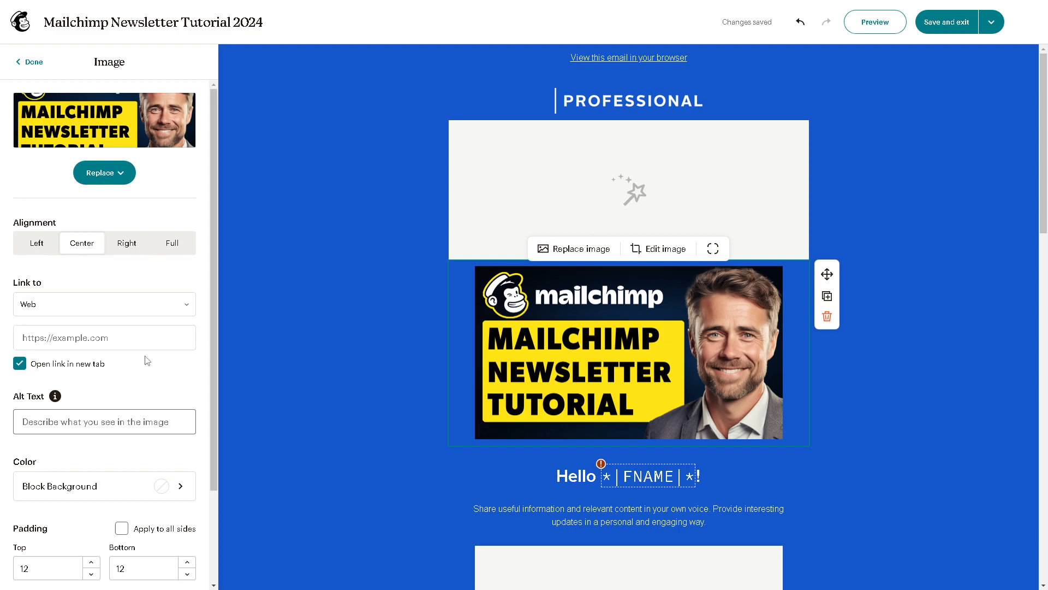
scroll(139, 393, "down", 1)
left_click(126, 367)
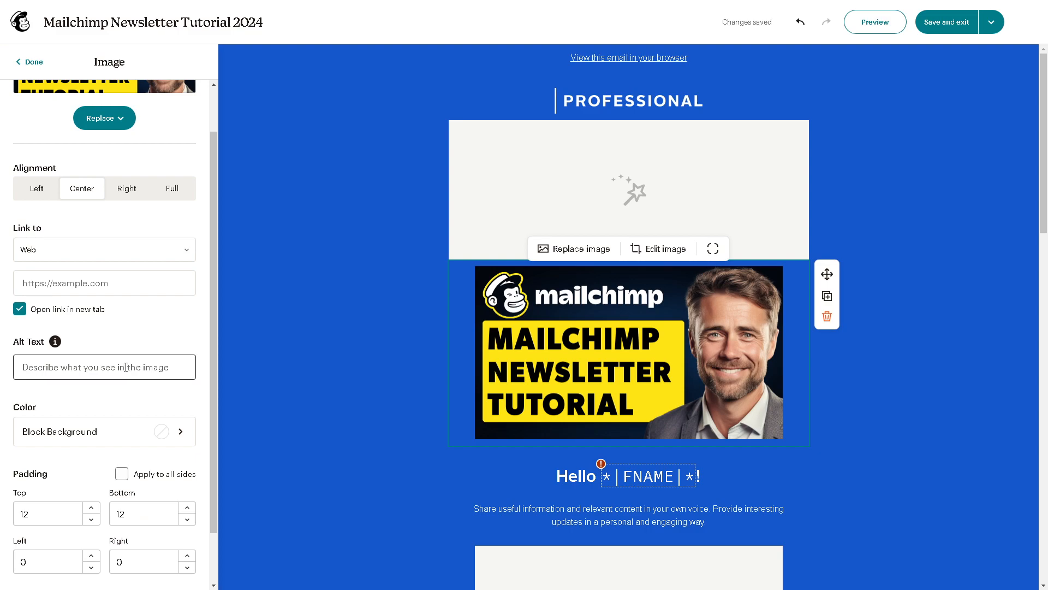
type("Mailchimp Newsletter Tutorial")
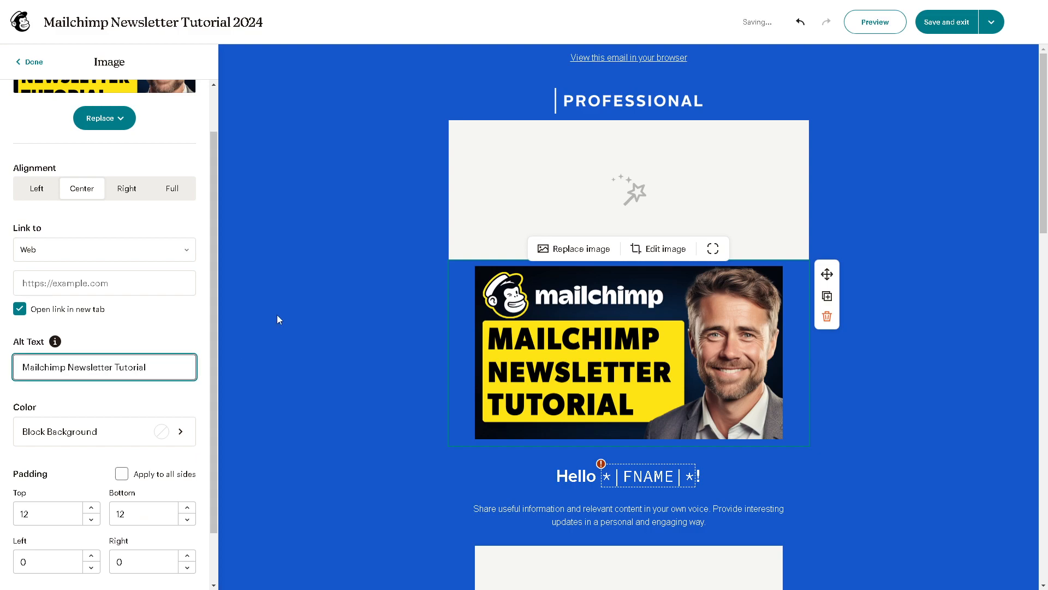
- Set the image block's background color to yellow, FFD405
scroll(166, 397, "down", 1)
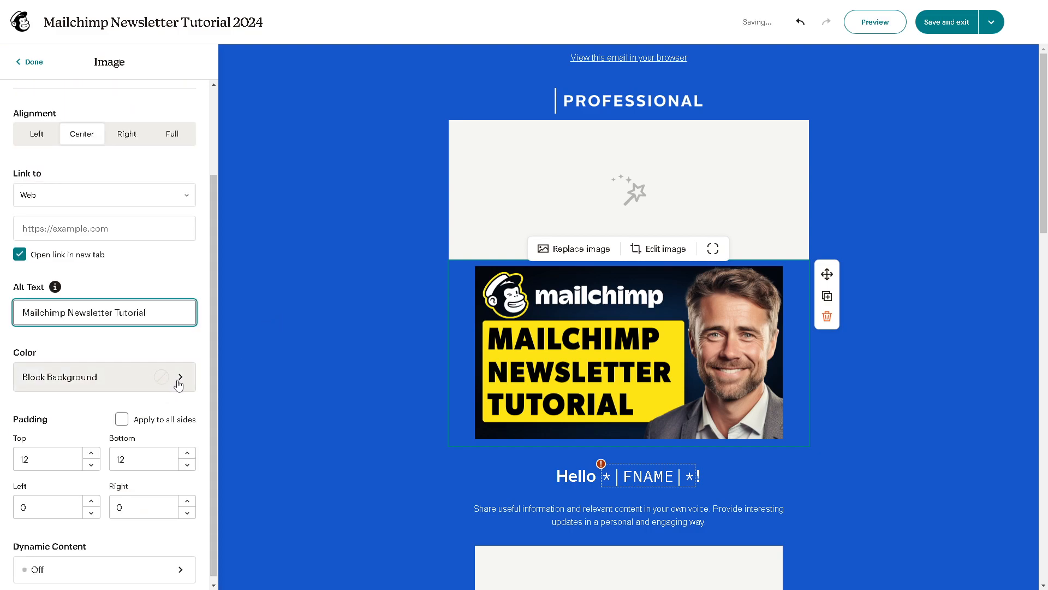
left_click(184, 385)
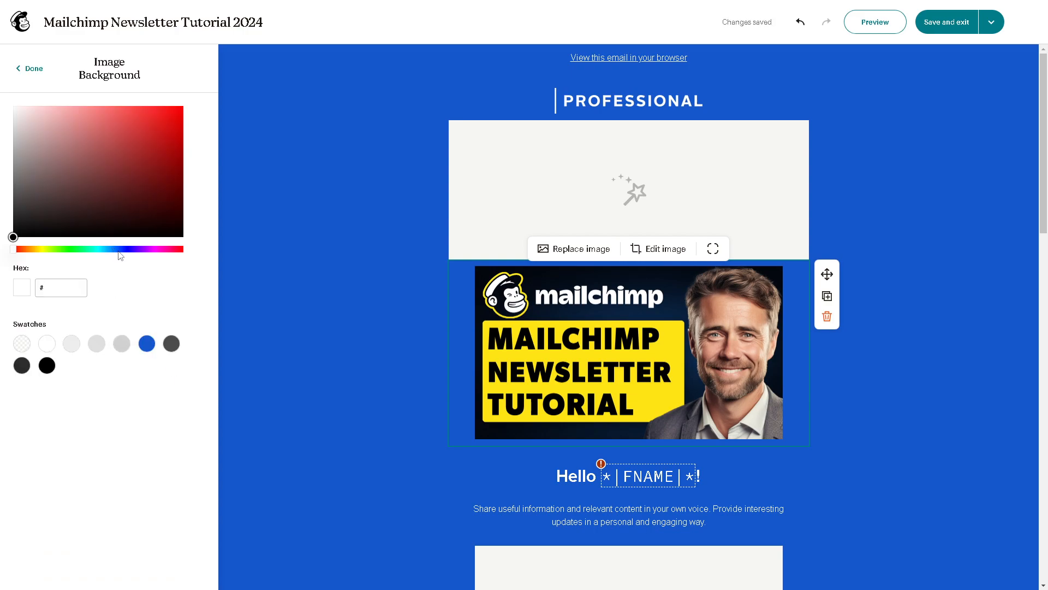
left_click(48, 251)
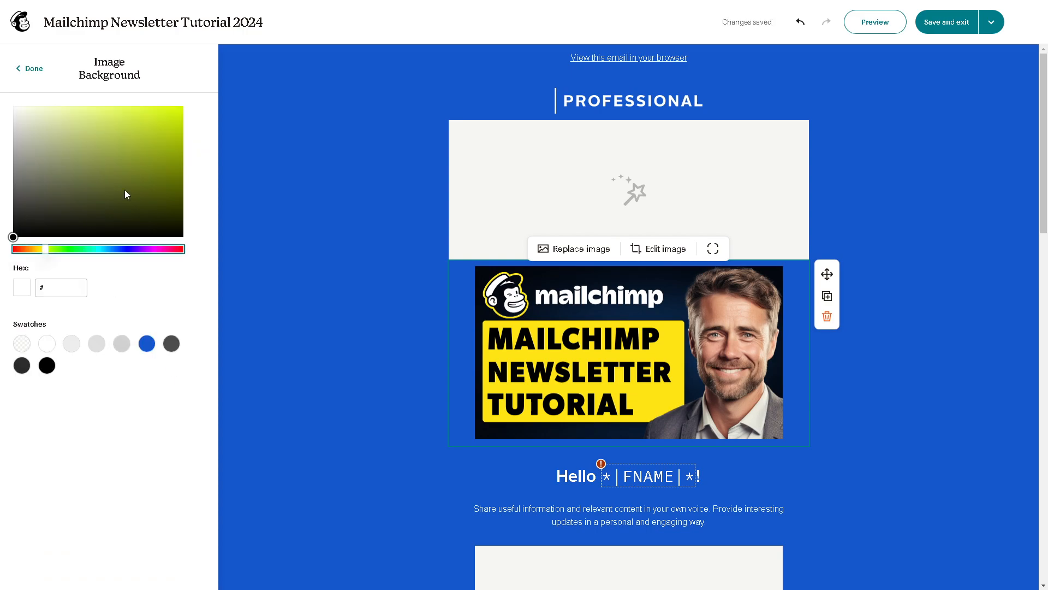
left_click(36, 249)
left_click(180, 106)
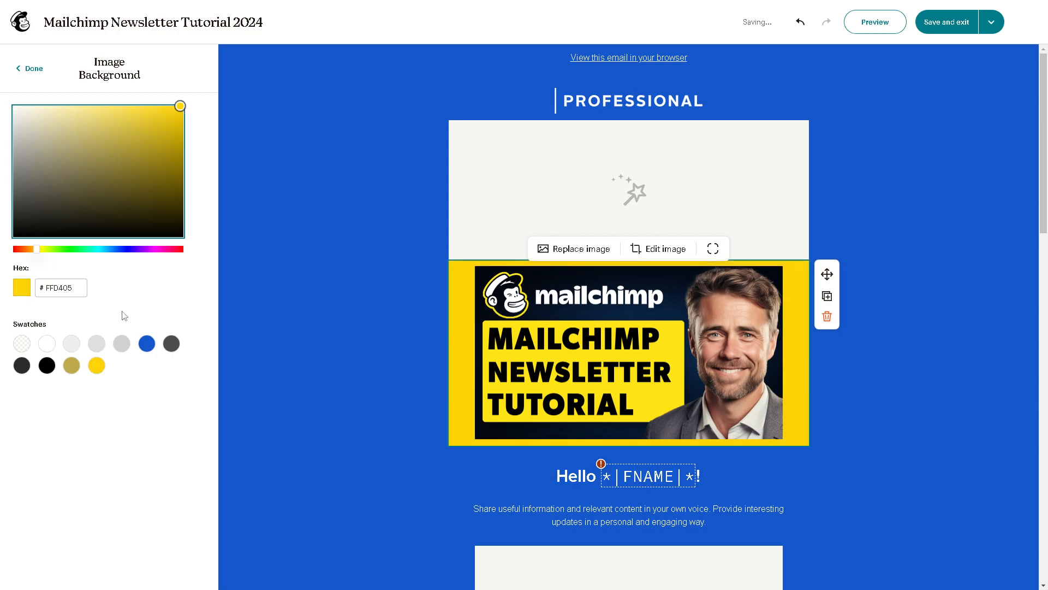
left_click(31, 67)
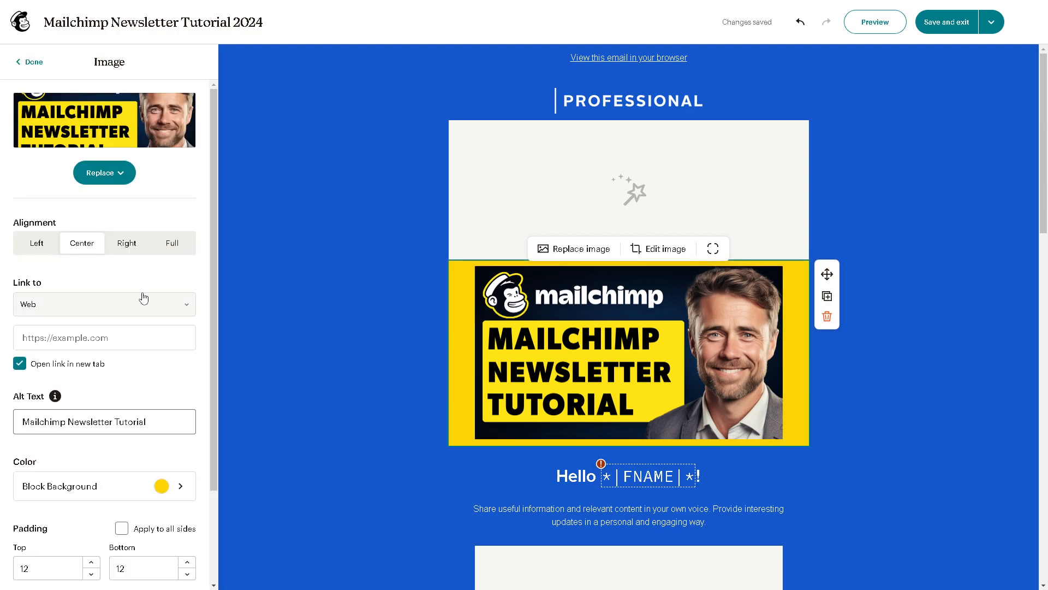
- Try the right, center and left alignments on the thumbnail image, then set its alignment to Full
scroll(152, 397, "down", 2)
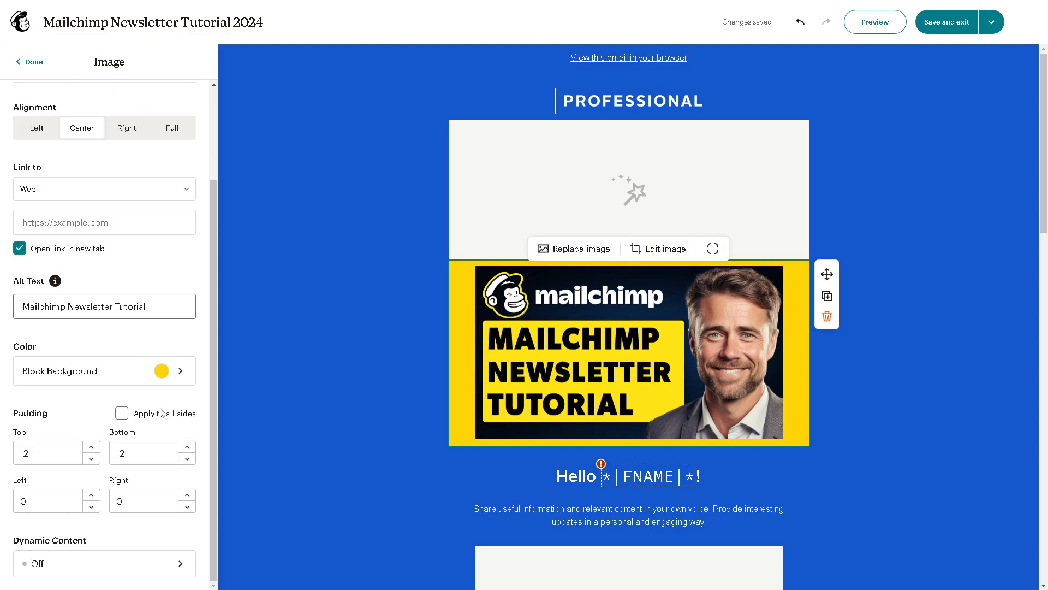
scroll(142, 338, "up", 2)
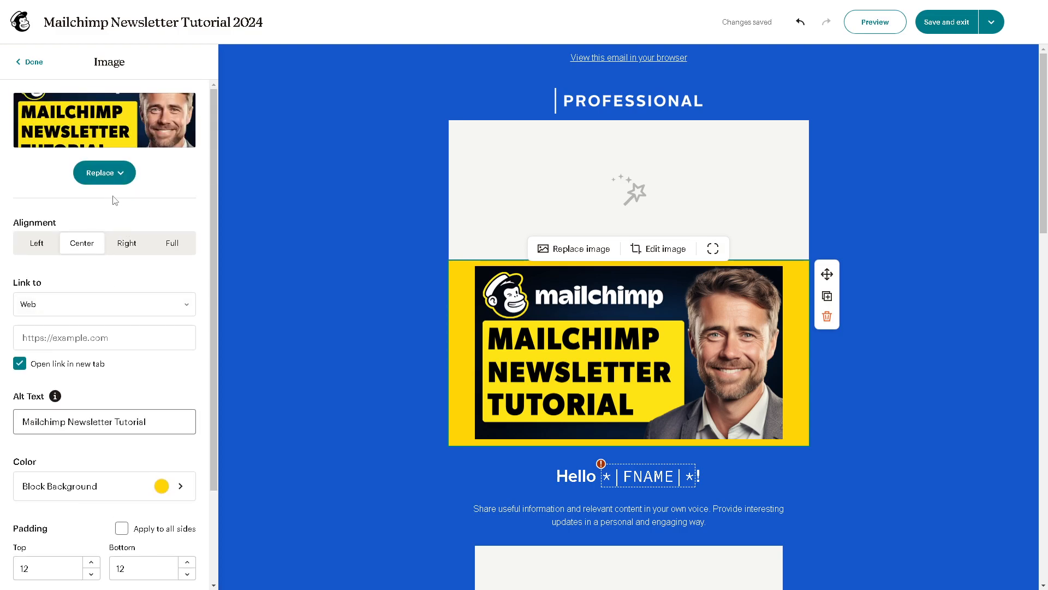
left_click(125, 242)
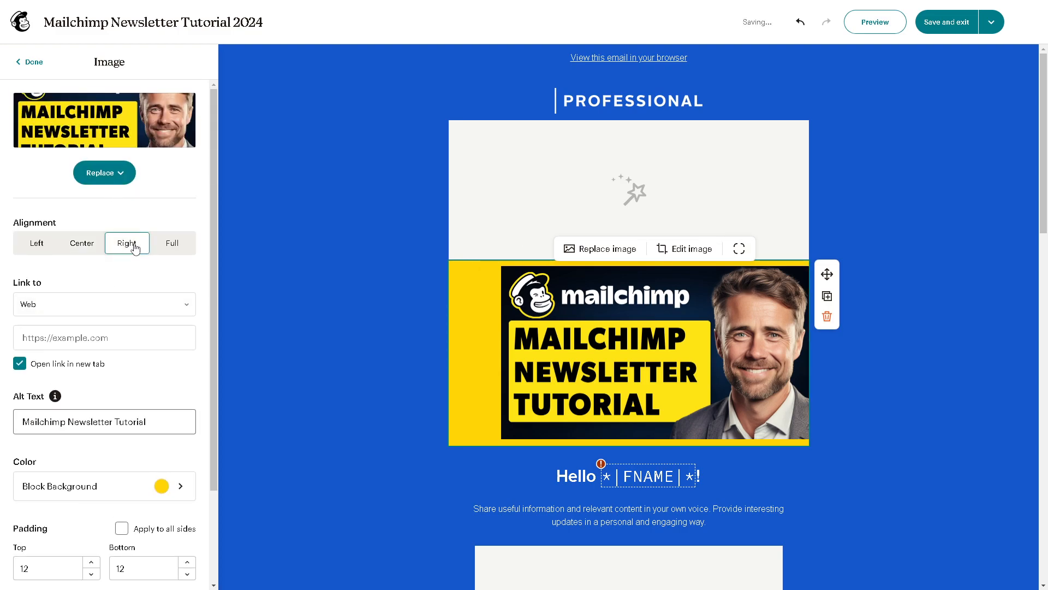
left_click(87, 243)
left_click(36, 243)
left_click(173, 246)
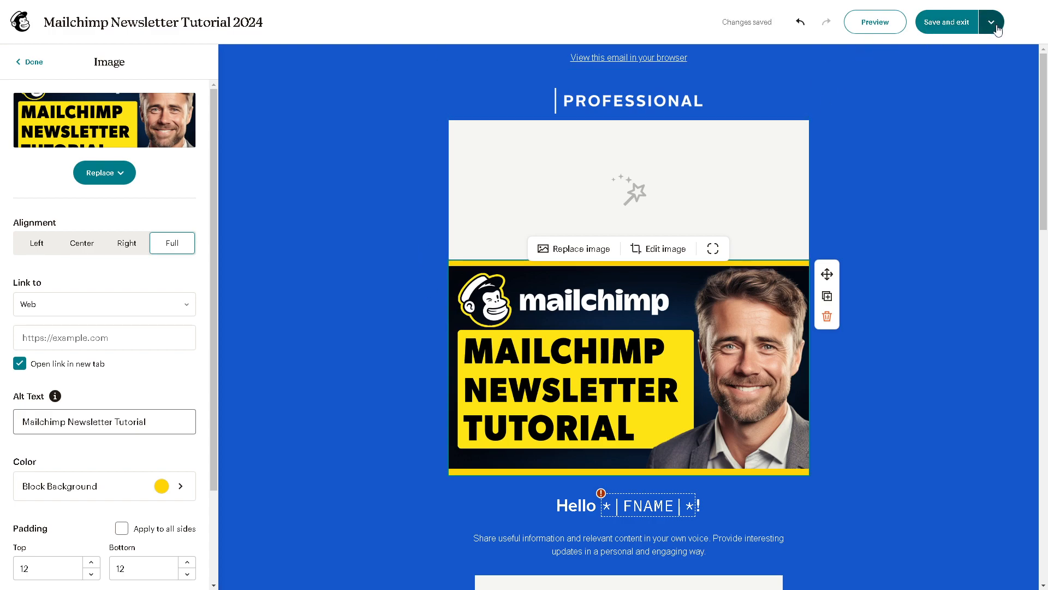
- Preview the newsletter in desktop view and examine its content from the header down to the footer
left_click(889, 24)
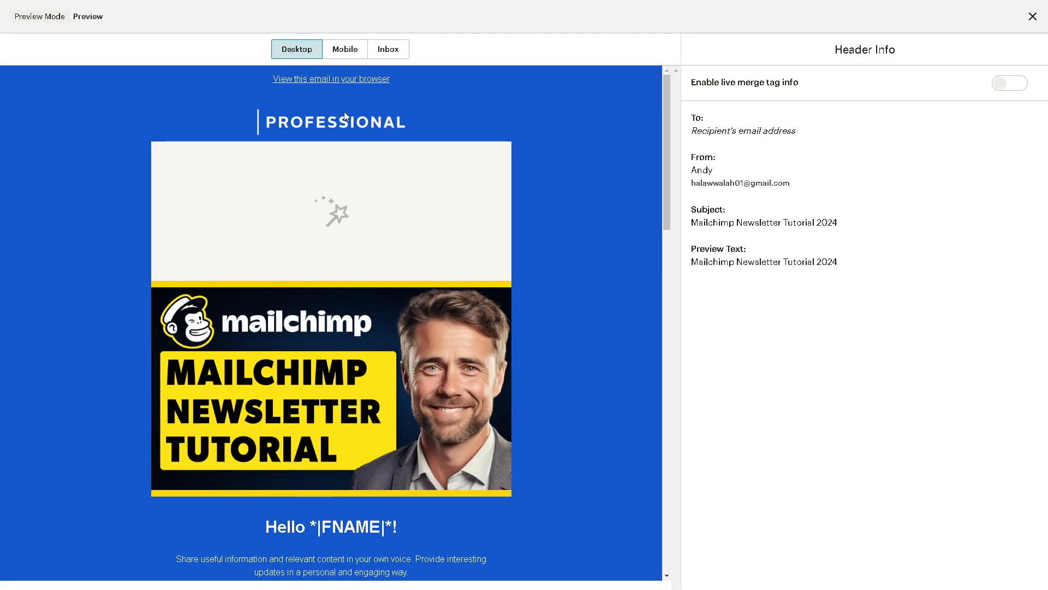
scroll(464, 215, "down", 5)
scroll(467, 221, "down", 5)
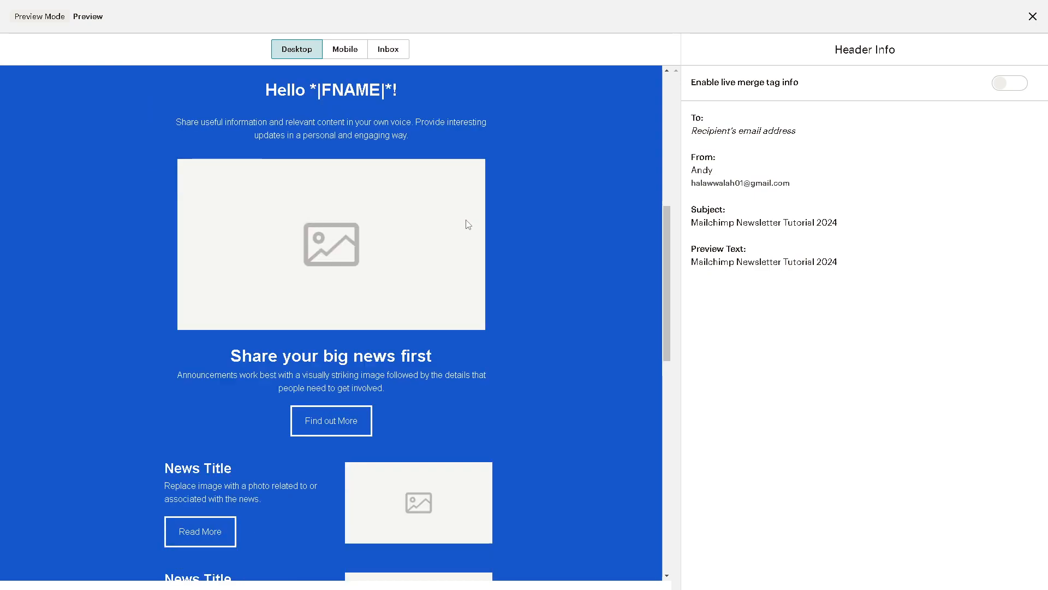
scroll(463, 222, "down", 3)
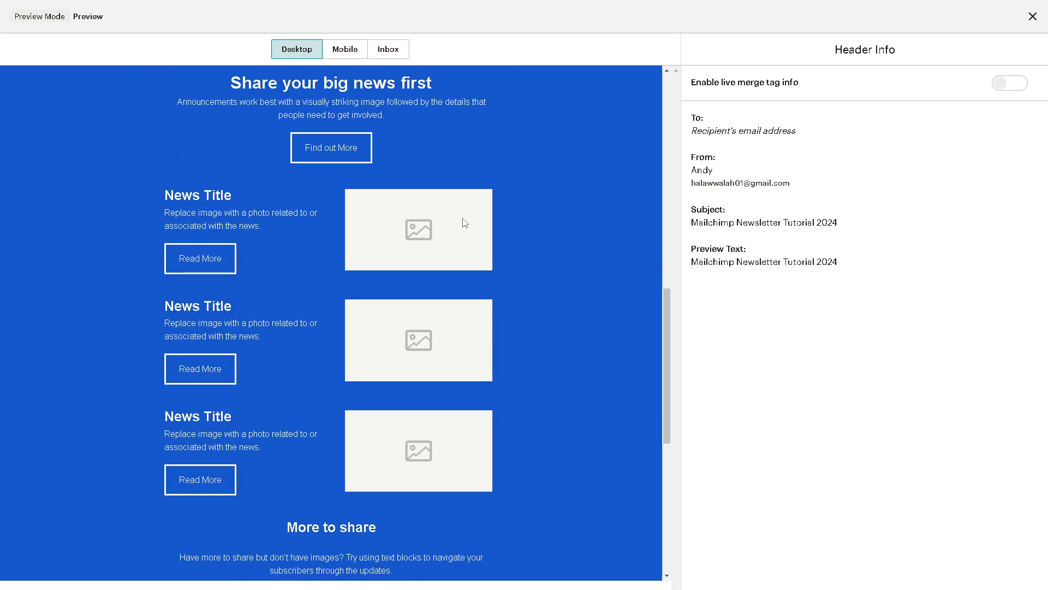
scroll(463, 221, "down", 8)
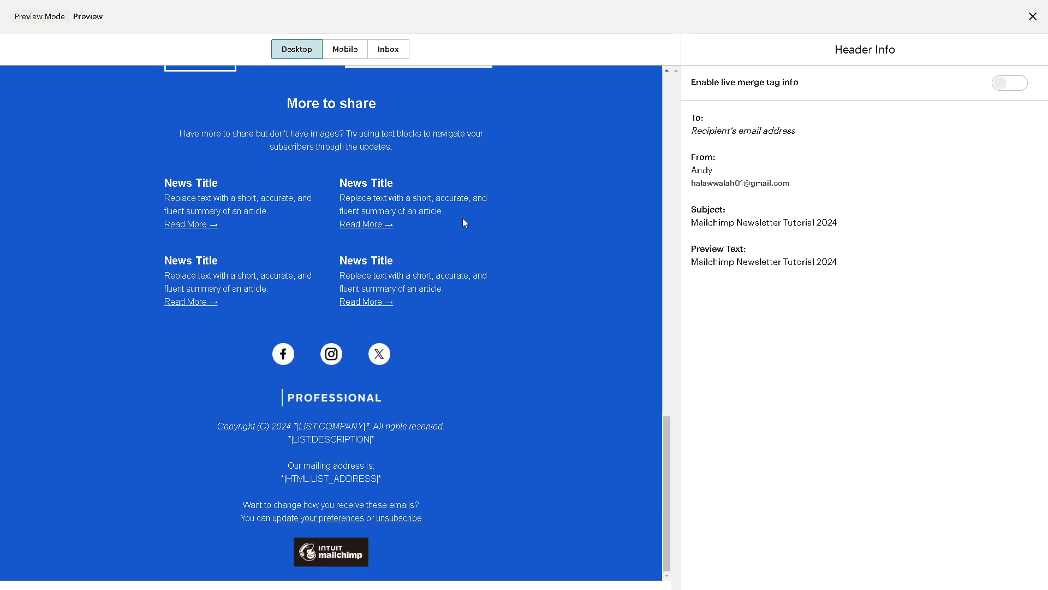
scroll(465, 222, "up", 4)
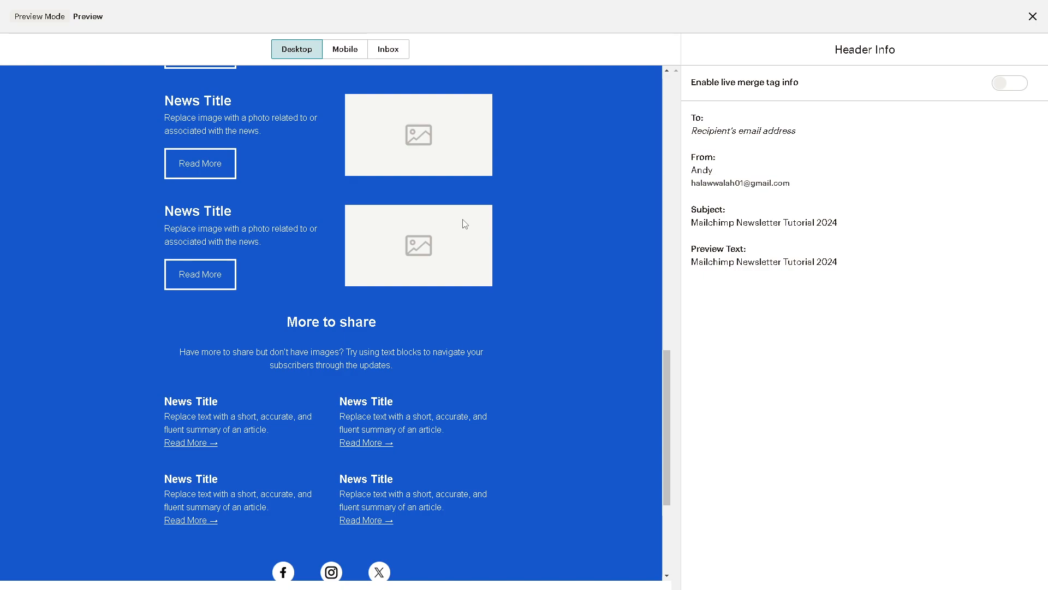
scroll(464, 224, "up", 8)
- Examine the newsletter's mobile and inbox previews, and return to the email editor
left_click(345, 51)
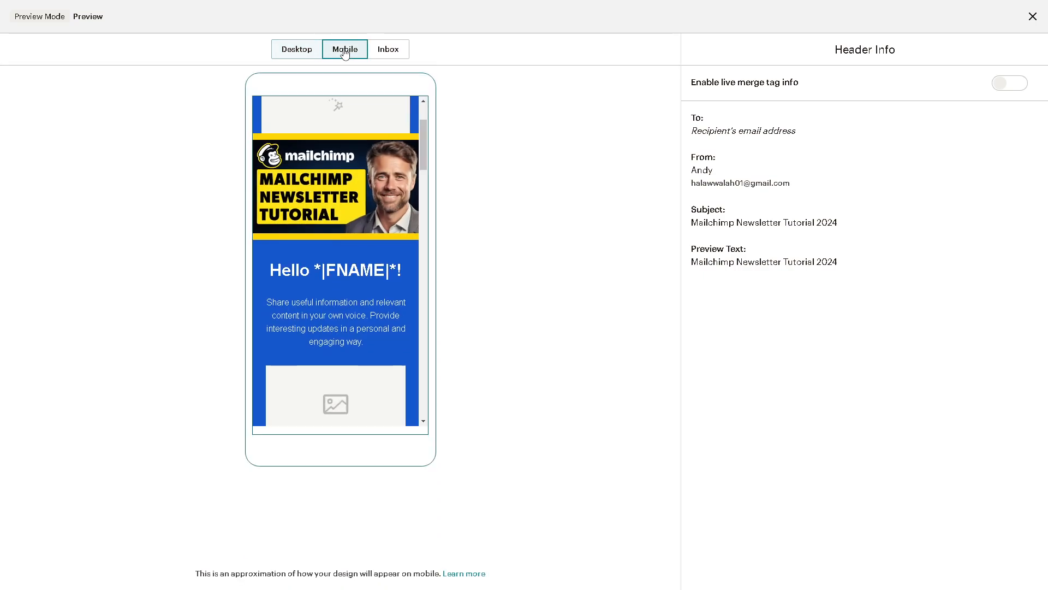
scroll(339, 261, "down", 4)
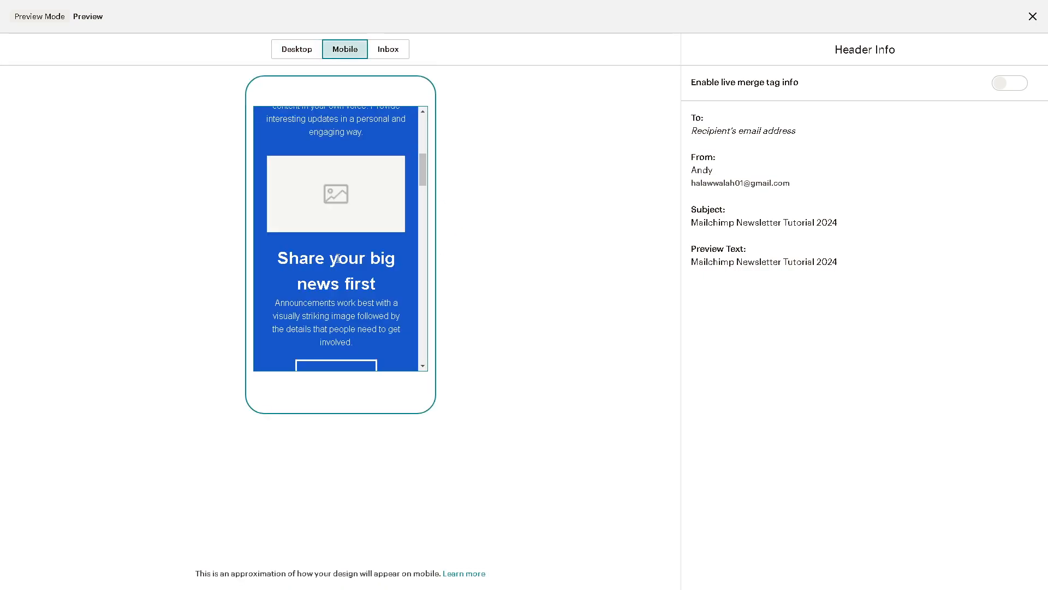
scroll(338, 259, "up", 3)
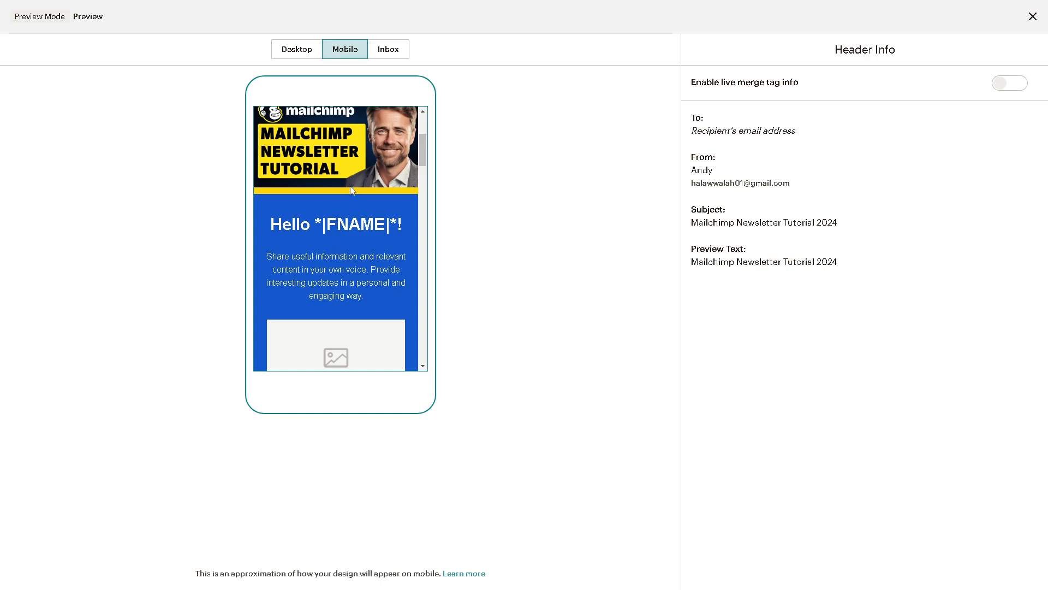
scroll(352, 194, "up", 2)
left_click(388, 50)
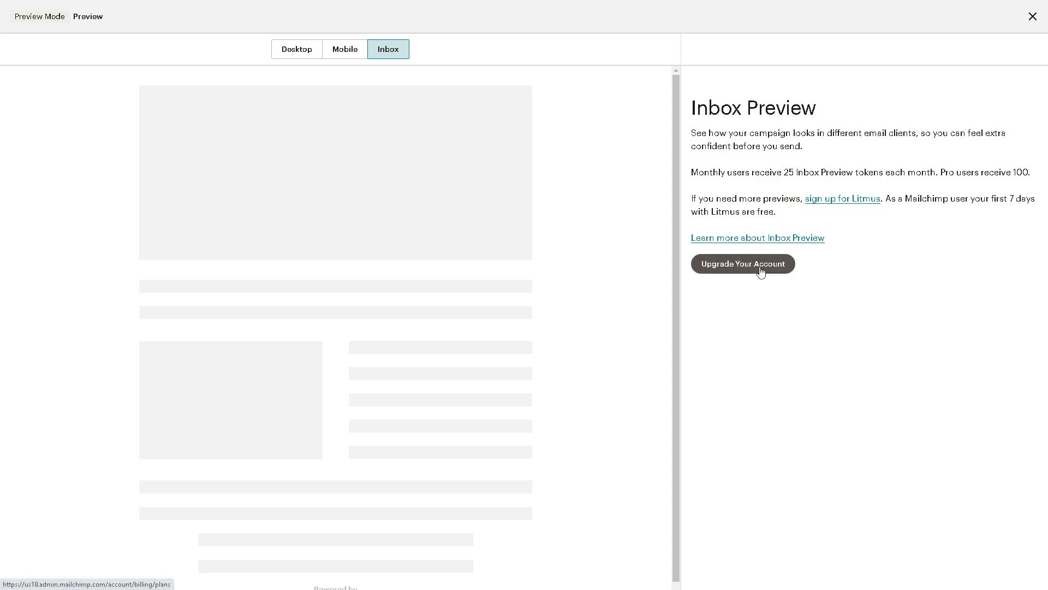
left_click(1032, 16)
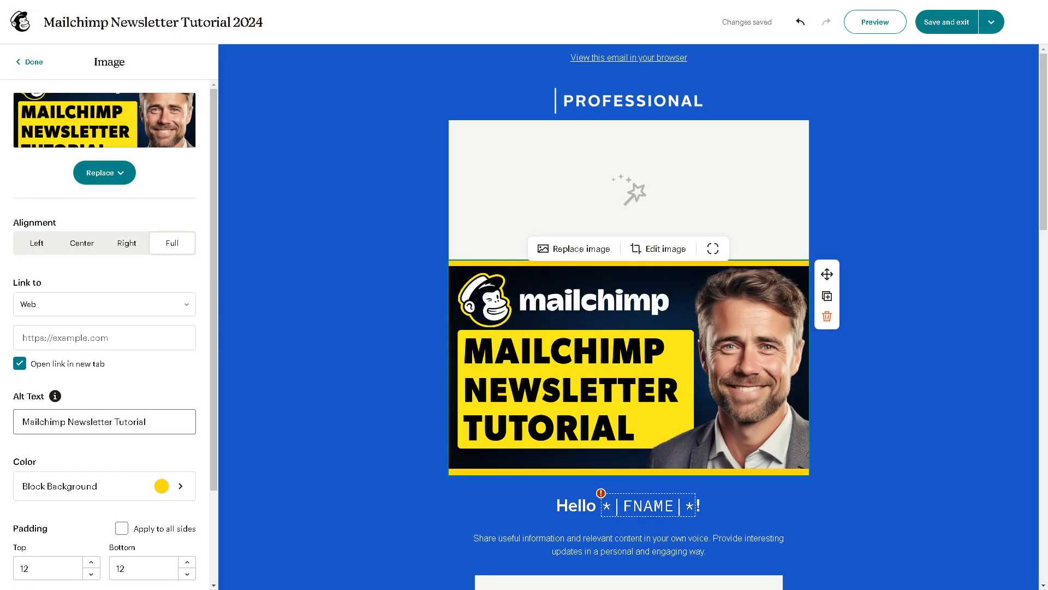
- Review the extra save options, the blank and prebuilt layouts, and the available content blocks
left_click(993, 30)
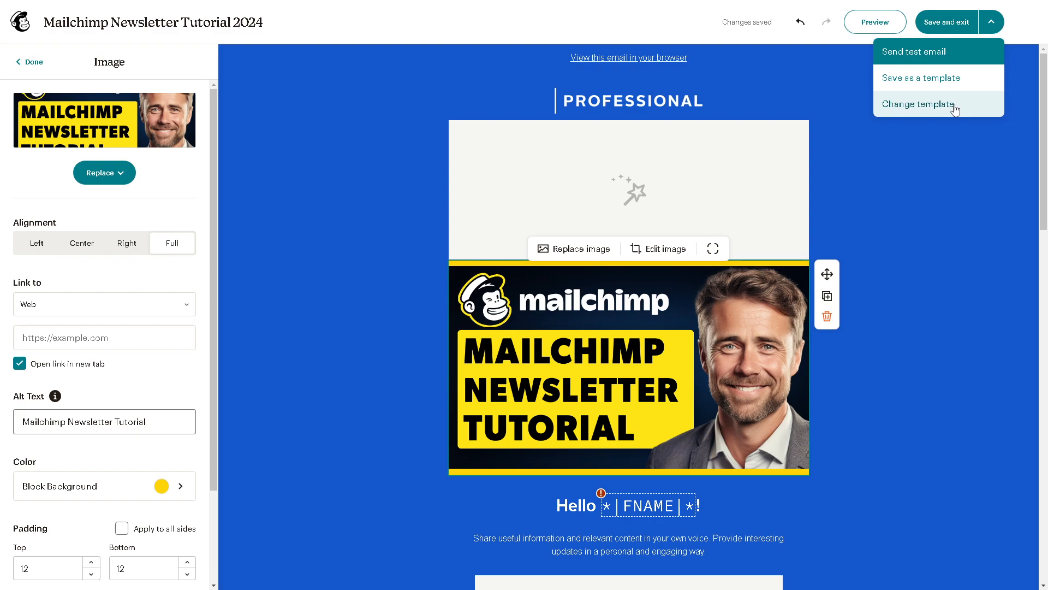
left_click(32, 62)
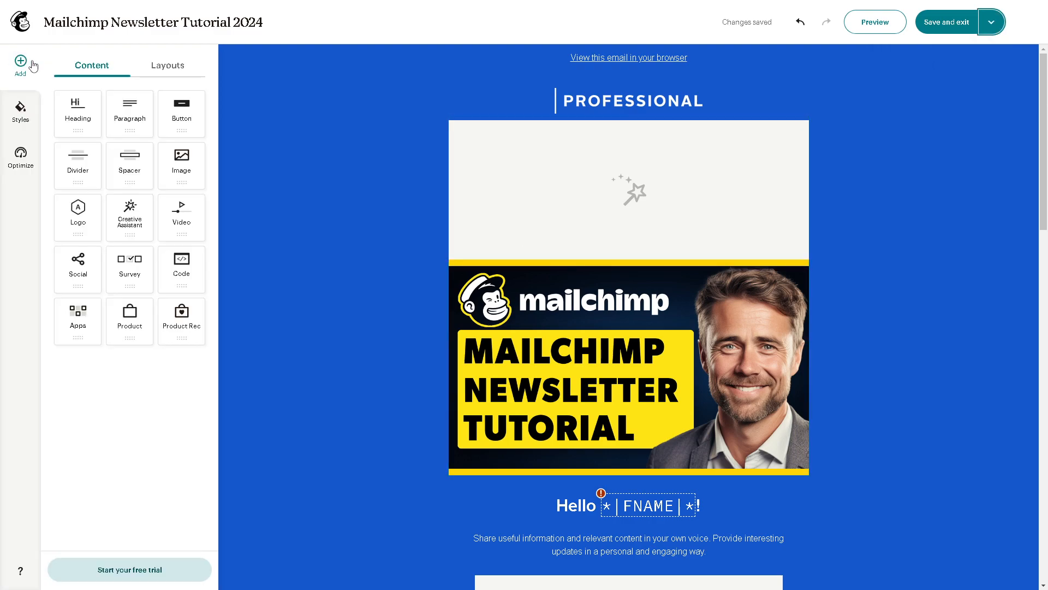
left_click(174, 73)
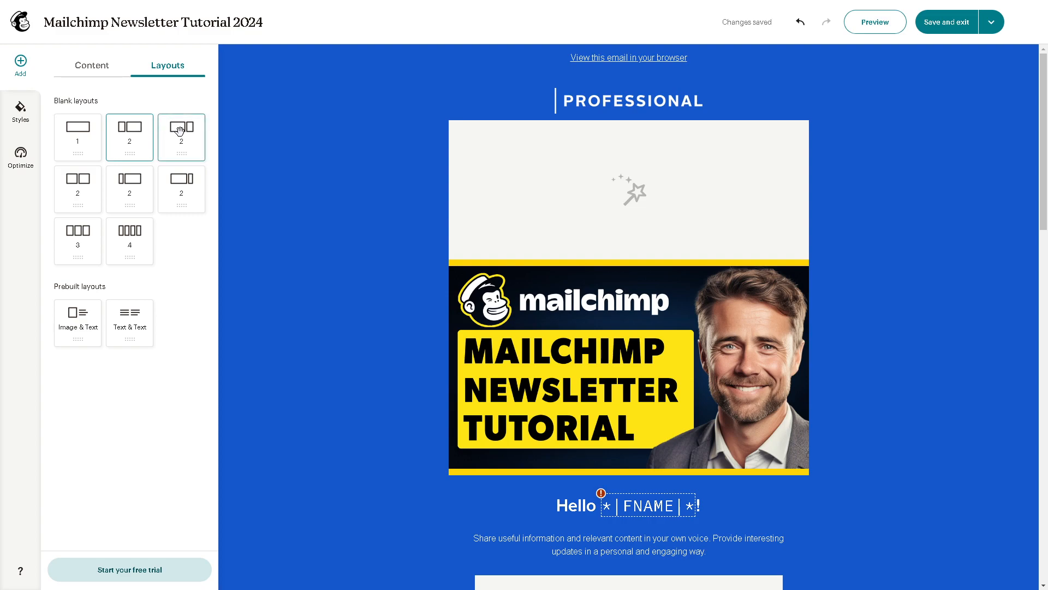
left_click(96, 69)
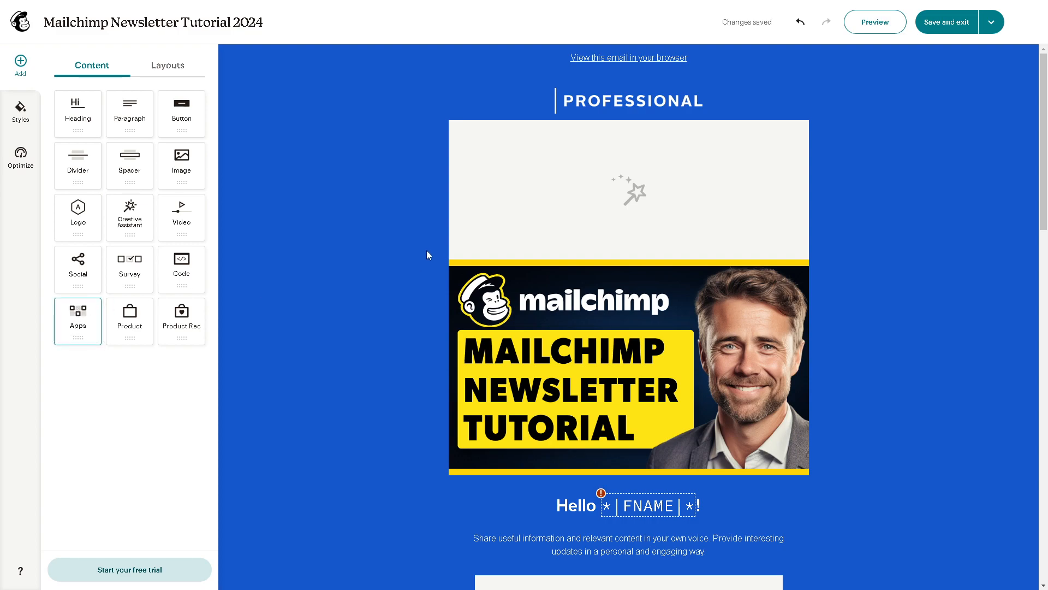
- Place an Apps block in the email to review the Instagram, Link Preview and Playable Video options, and leave without connecting an app
left_click_drag(84, 317, 544, 316)
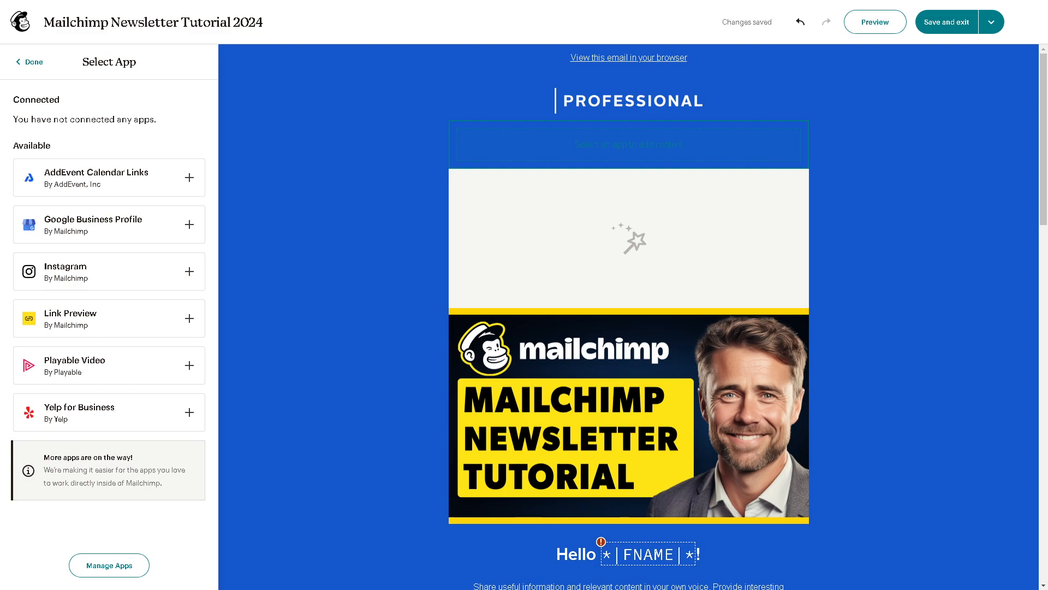
left_click(189, 272)
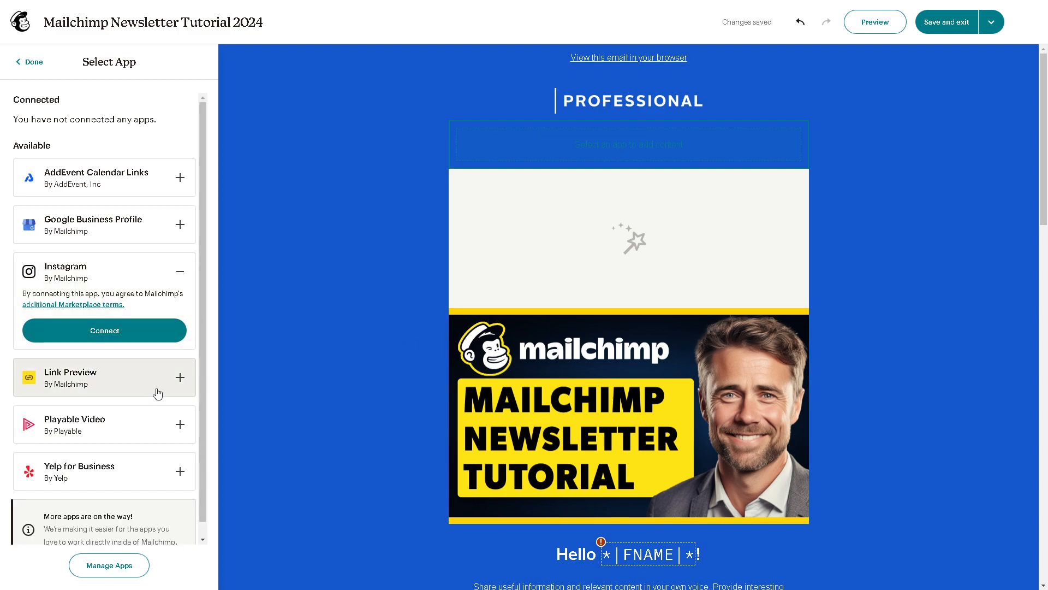
left_click(181, 377)
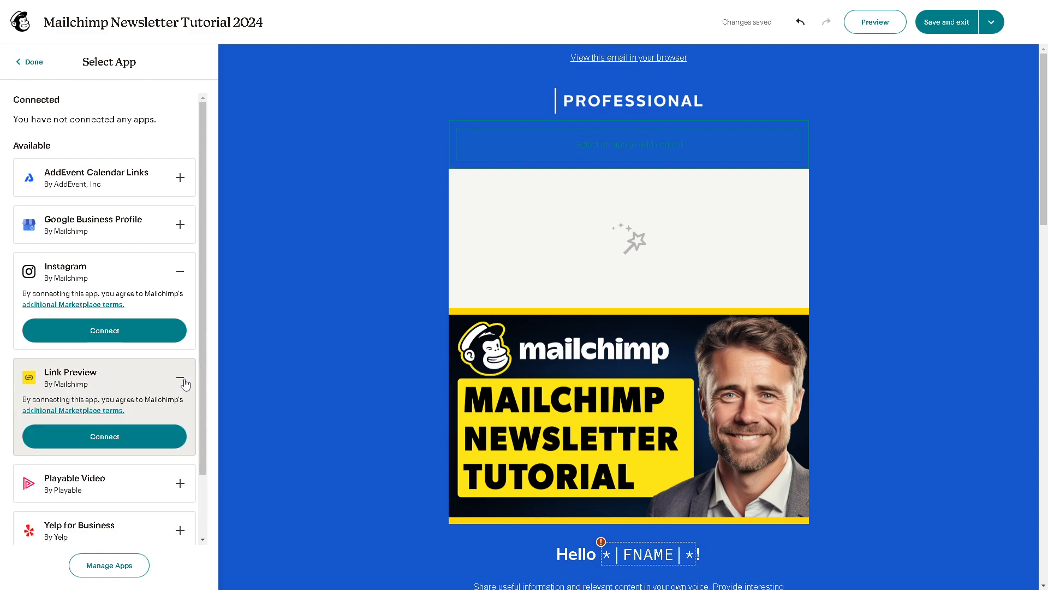
scroll(175, 391, "down", 1)
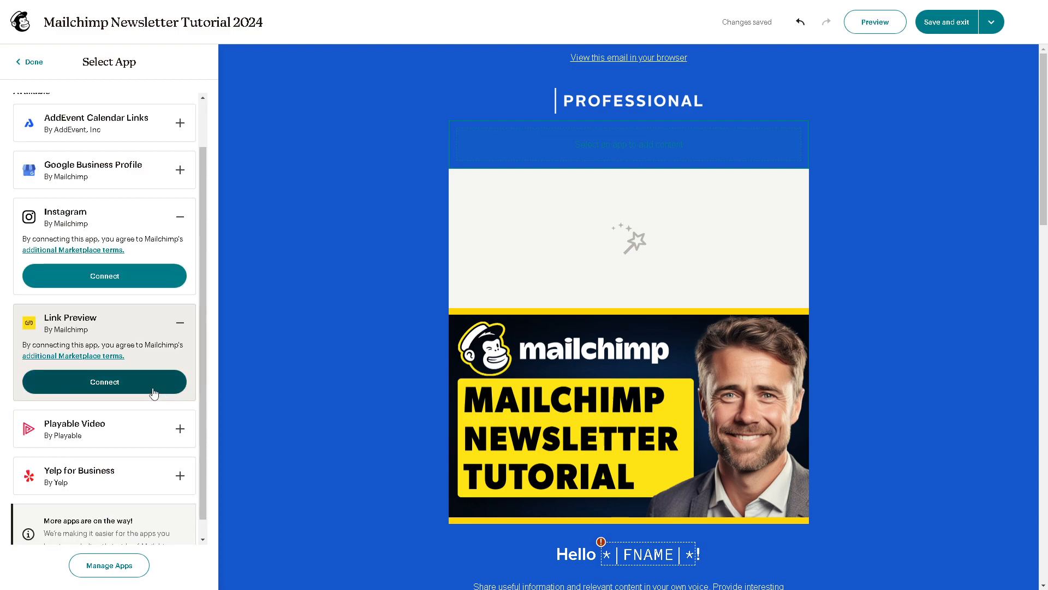
left_click(181, 430)
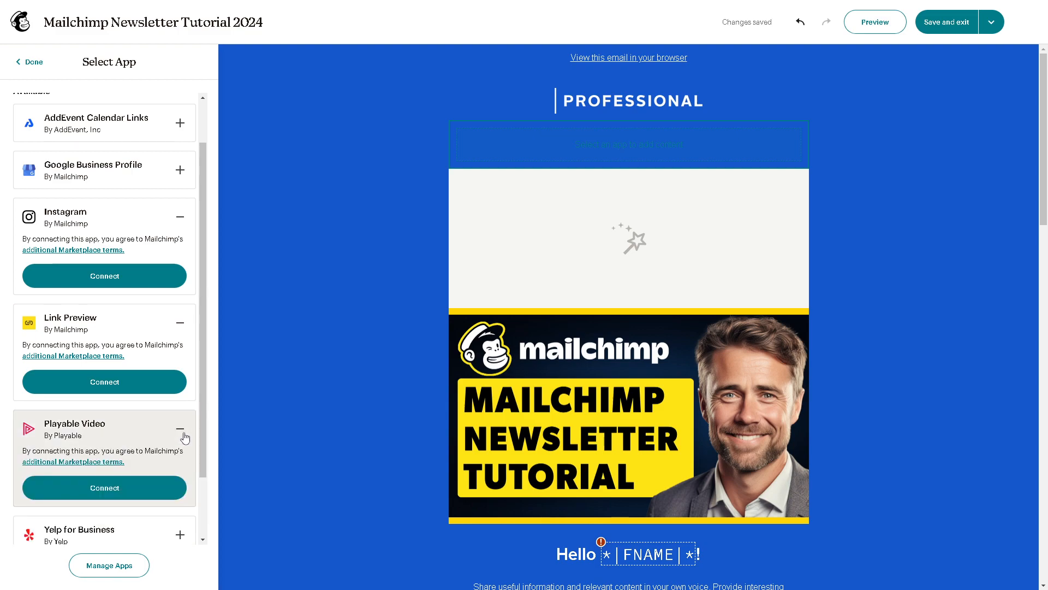
scroll(181, 437, "down", 2)
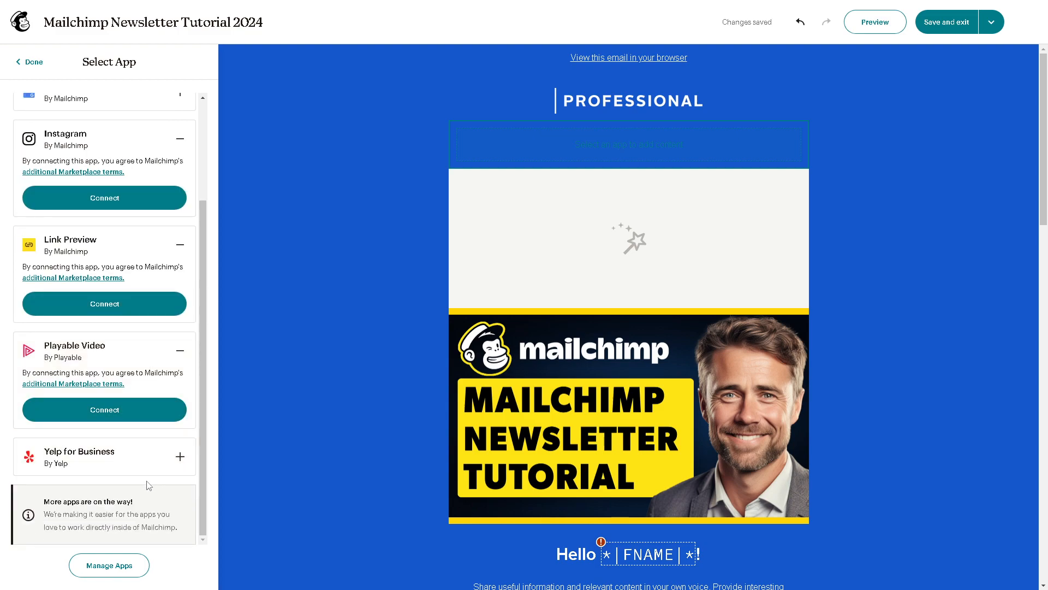
left_click(109, 565)
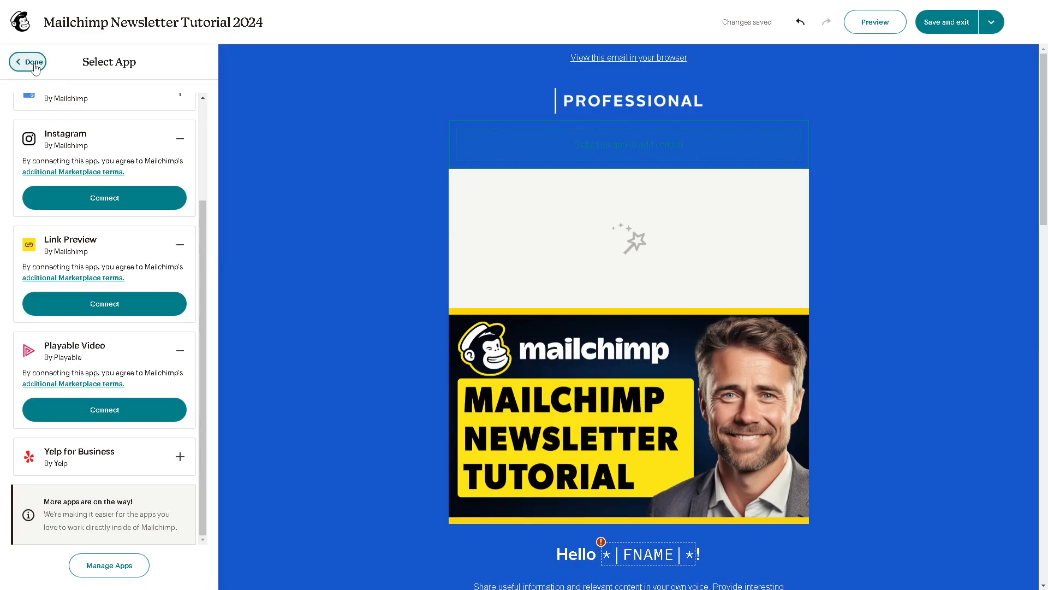
left_click(34, 63)
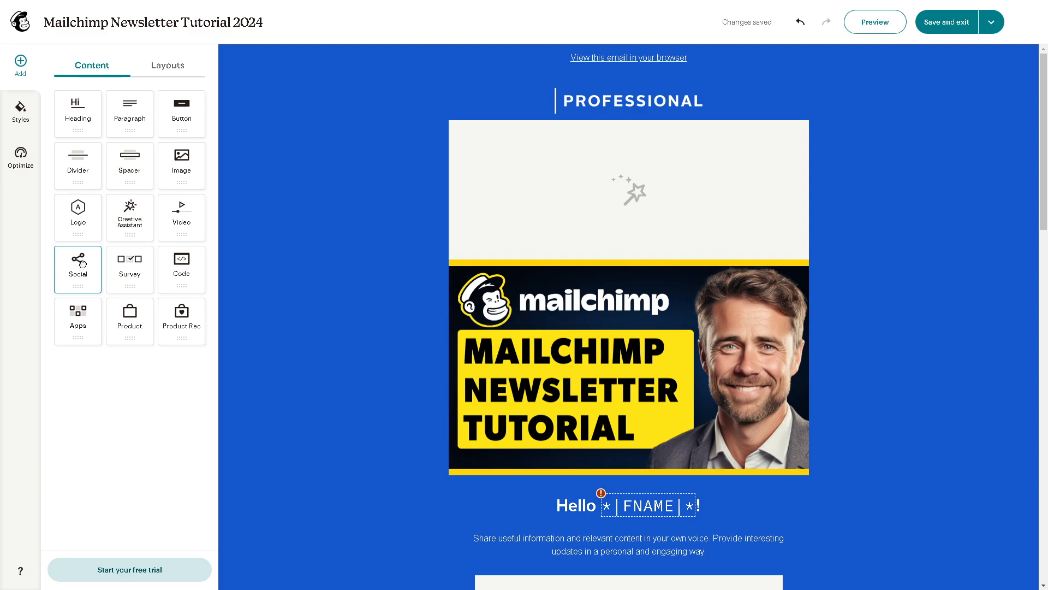
- Insert a Social block directly above the thumbnail image and add Email and Website links to it
left_click_drag(81, 263, 524, 222)
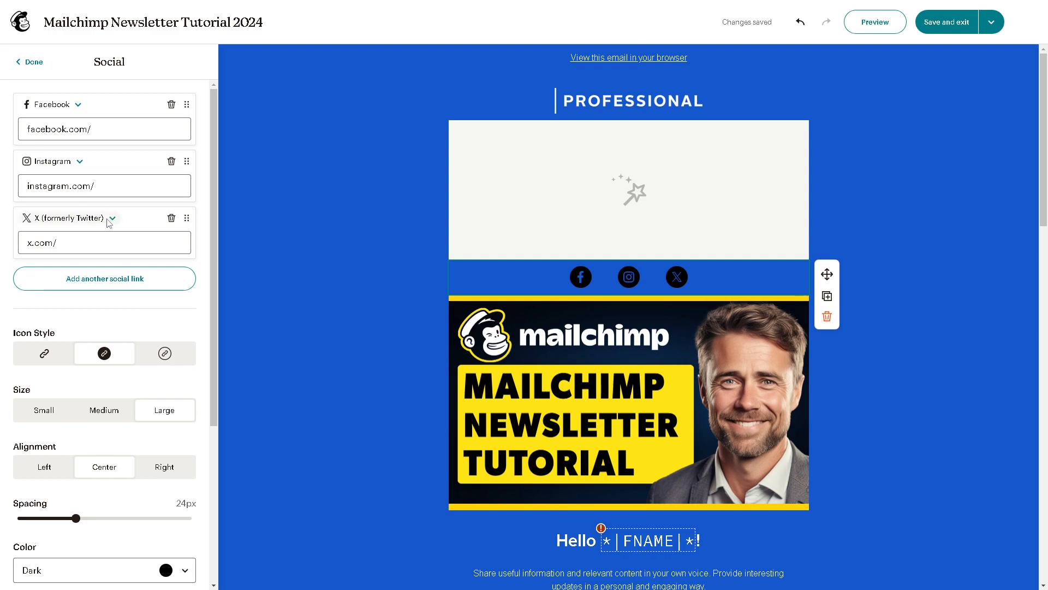
left_click(129, 284)
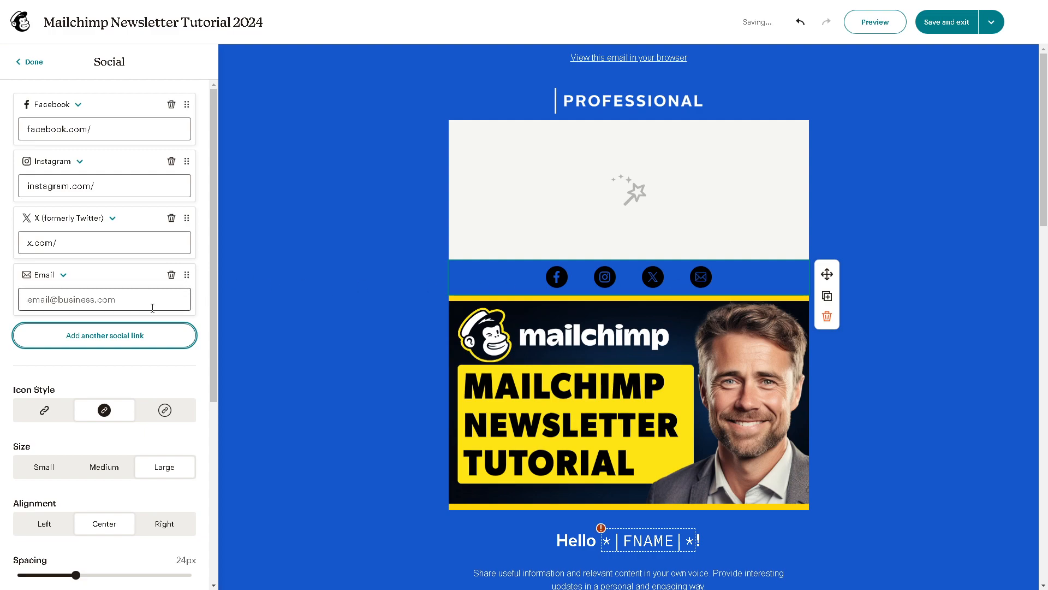
left_click(130, 341)
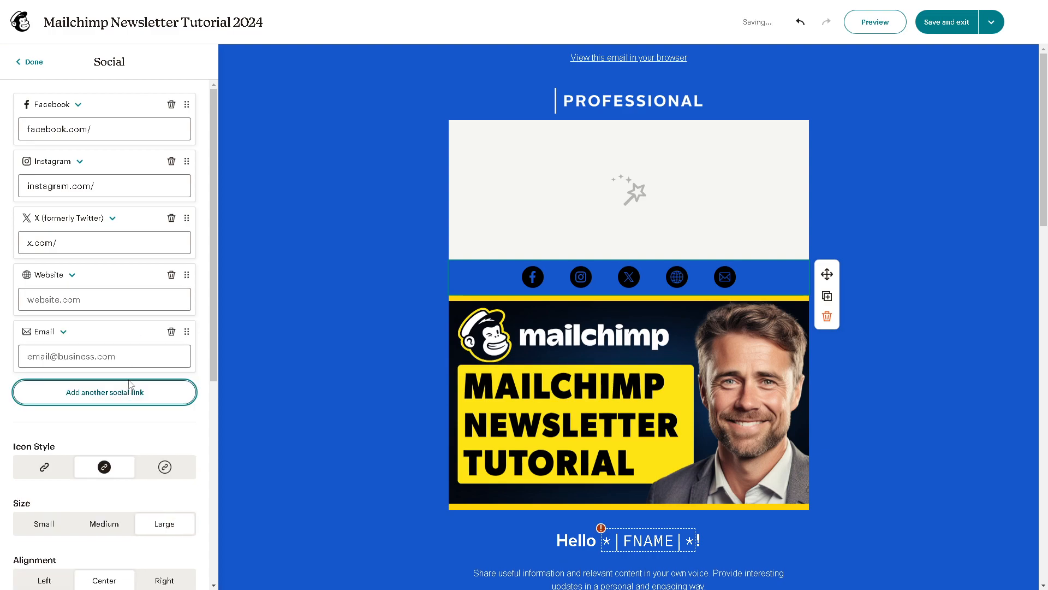
- Set the social icons to the plain style without circles, try the Medium and Large sizes, and set their size to Small
scroll(127, 391, "down", 2)
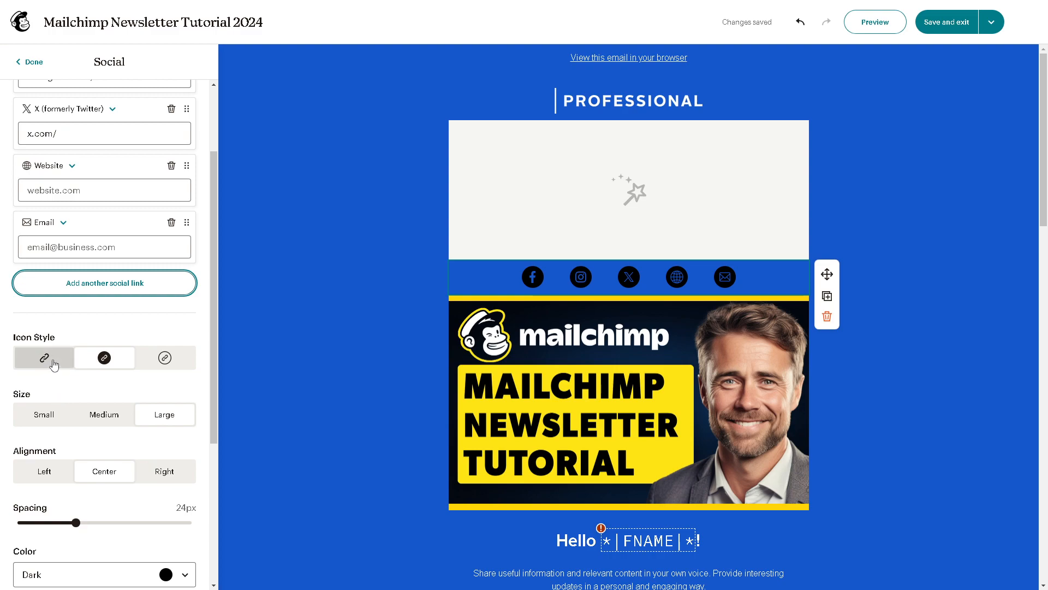
left_click(53, 364)
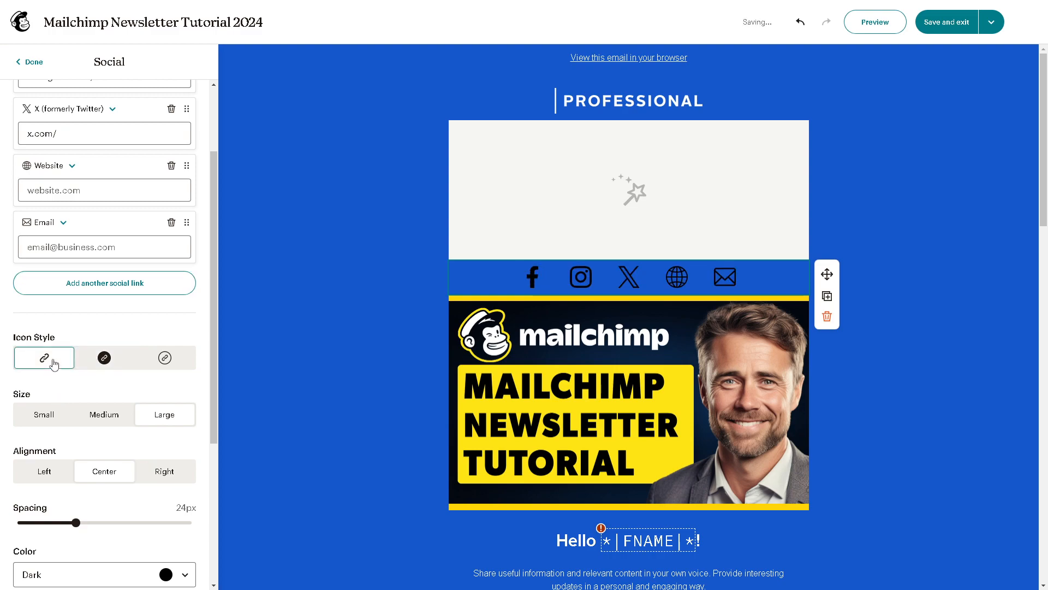
left_click(103, 414)
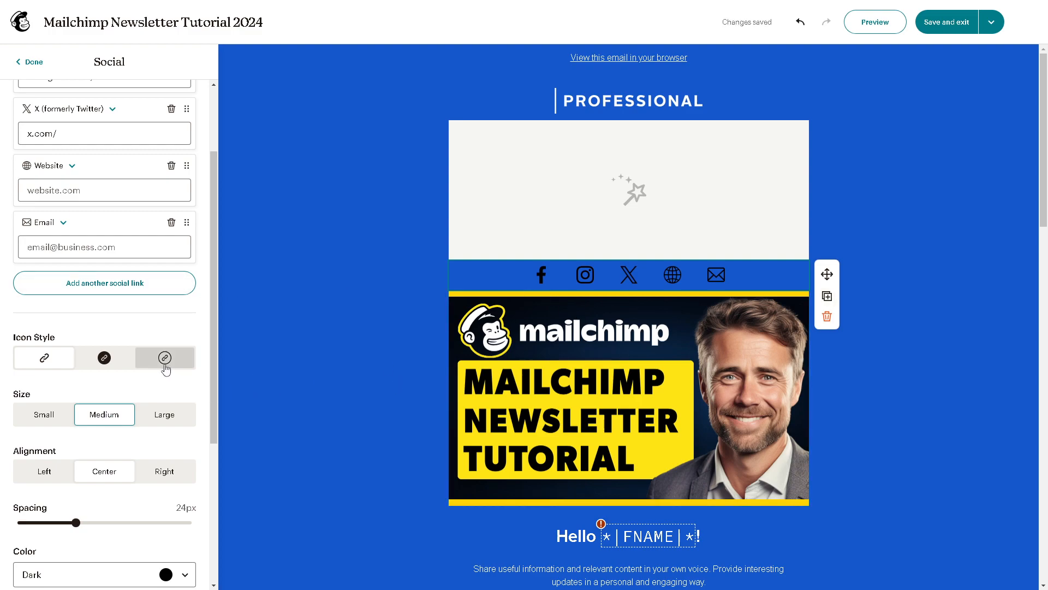
left_click(173, 410)
left_click(44, 414)
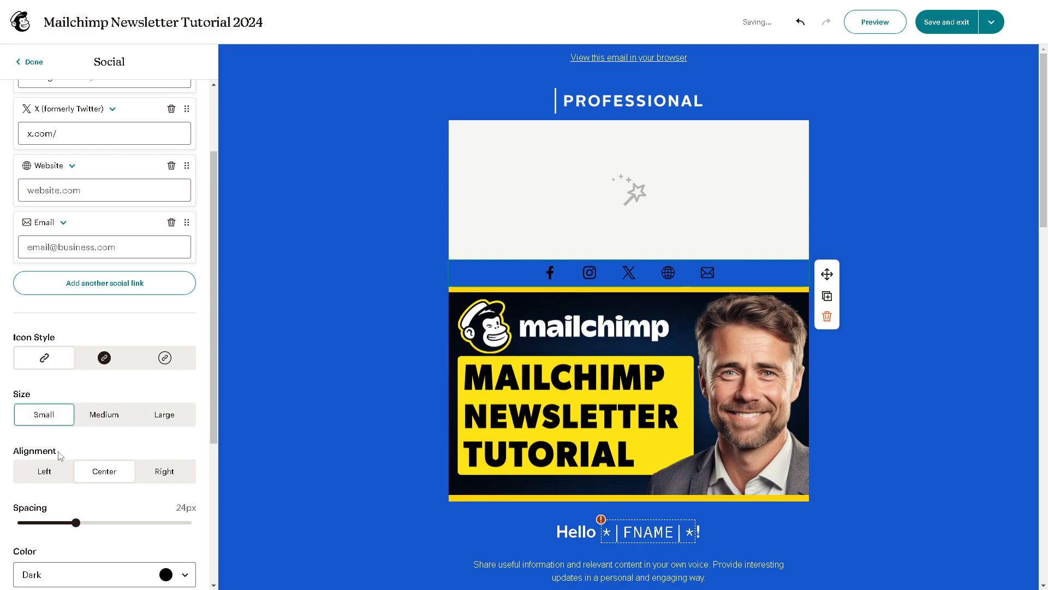
- Try the left and center alignments for the social icons, and set their alignment to Right
left_click(48, 475)
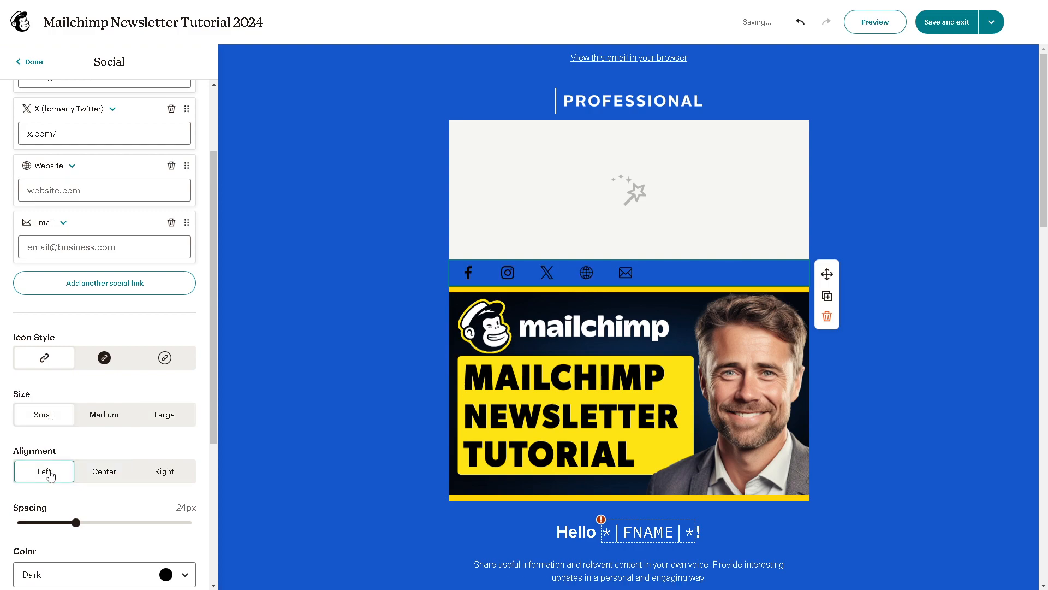
left_click(108, 474)
left_click(164, 473)
- Try Gray as the color of the social icons, and set their color to Light
scroll(109, 458, "down", 2)
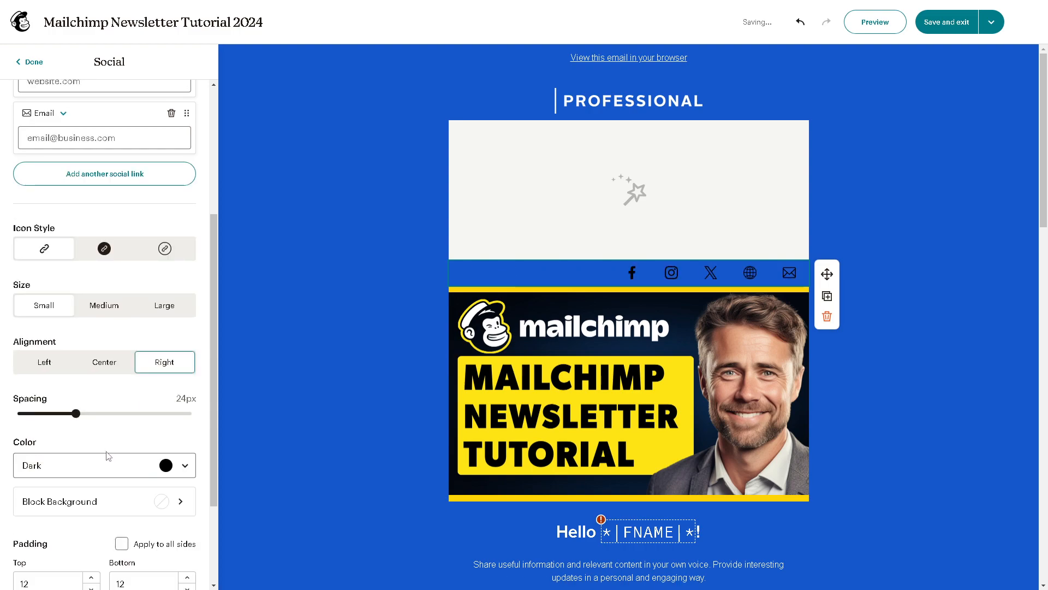
mouse_move(75, 417)
left_mouse_down()
mouse_move(151, 430)
mouse_move(80, 420)
left_mouse_up()
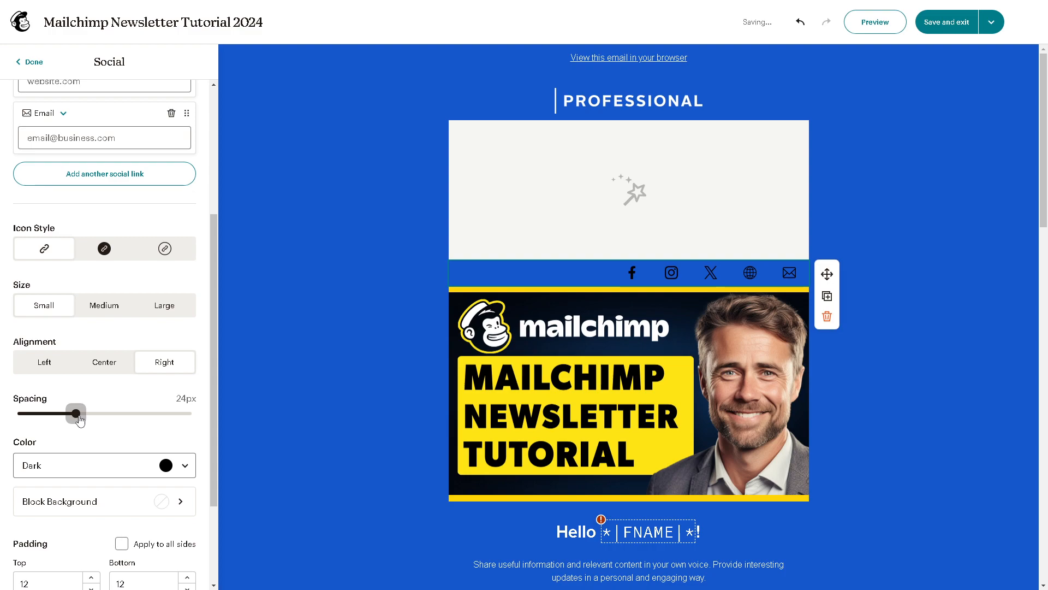
left_click(185, 468)
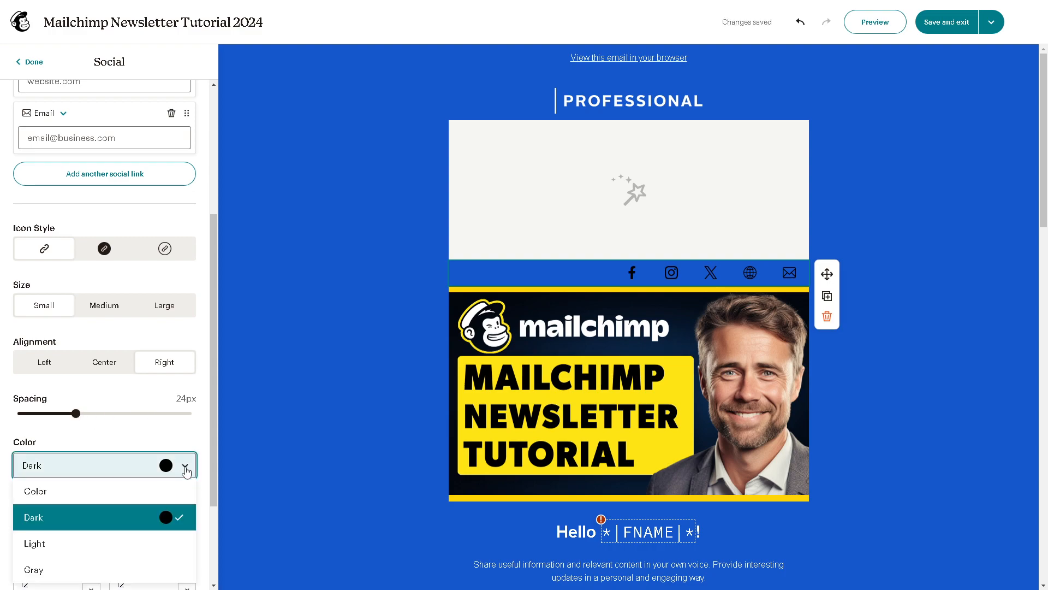
scroll(184, 467, "down", 2)
left_click(176, 461)
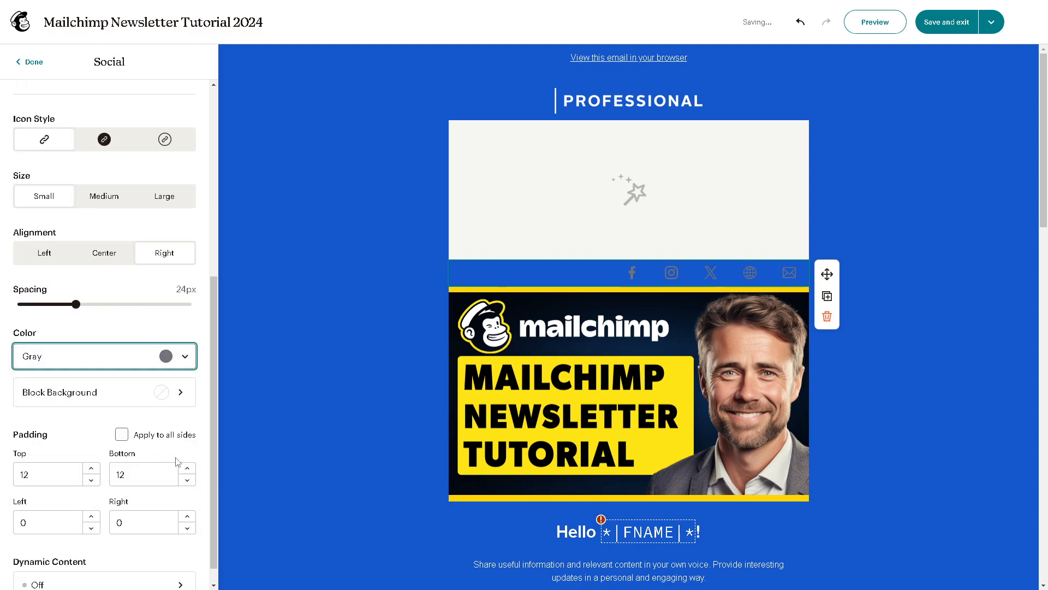
left_click(185, 356)
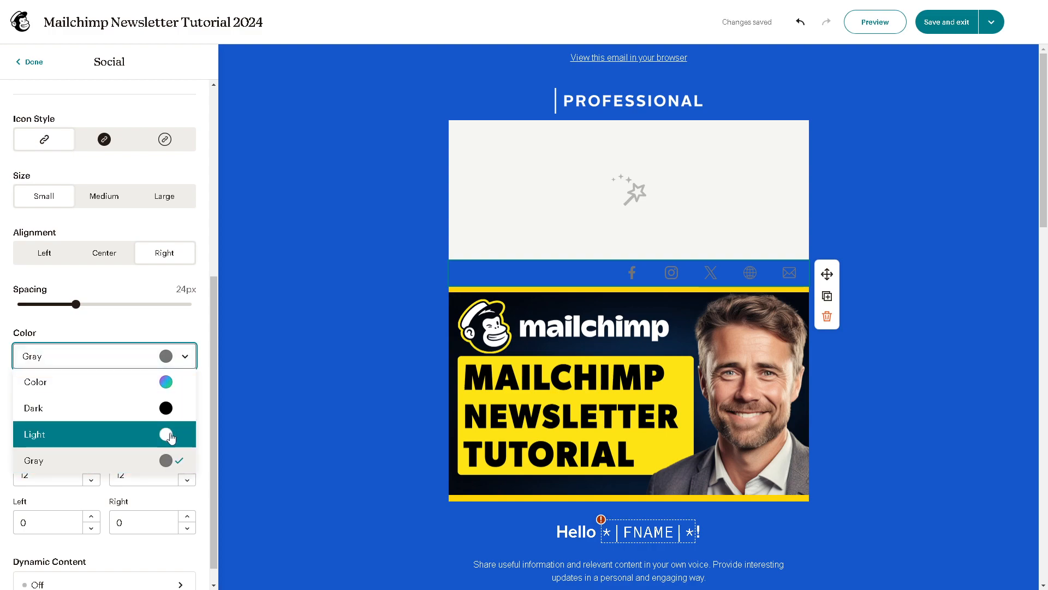
left_click(171, 437)
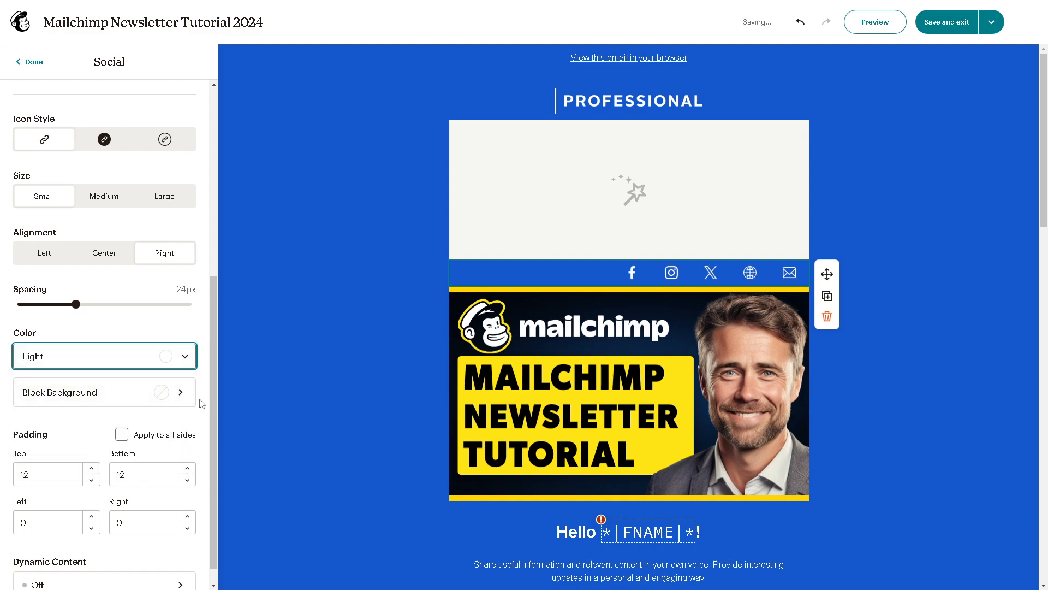
- Try red as the Social block's background color, and set the background to bright pink
left_click(183, 396)
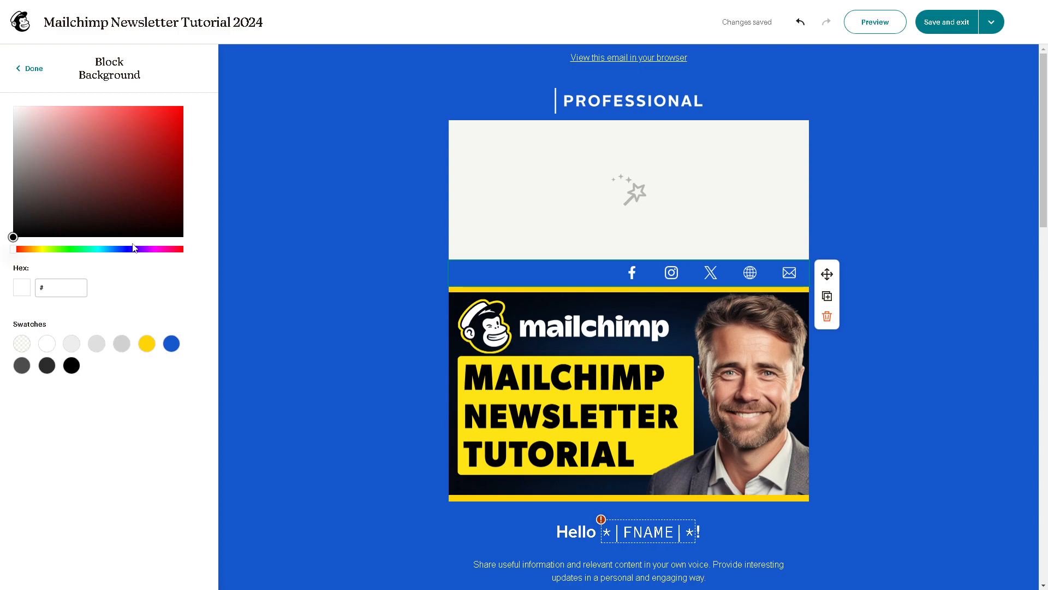
left_click(144, 106)
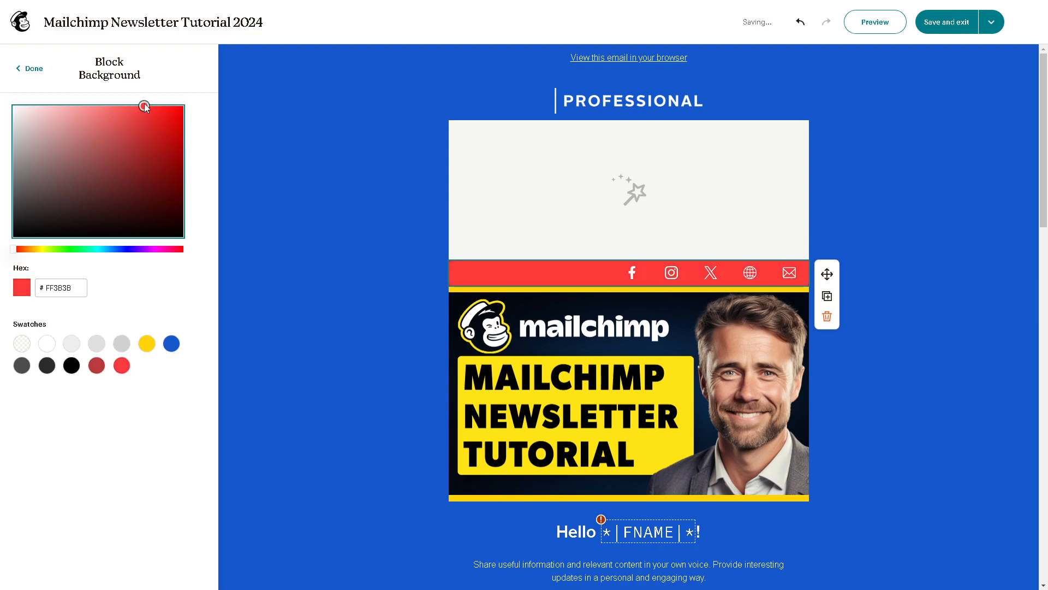
left_click(147, 343)
left_click(166, 249)
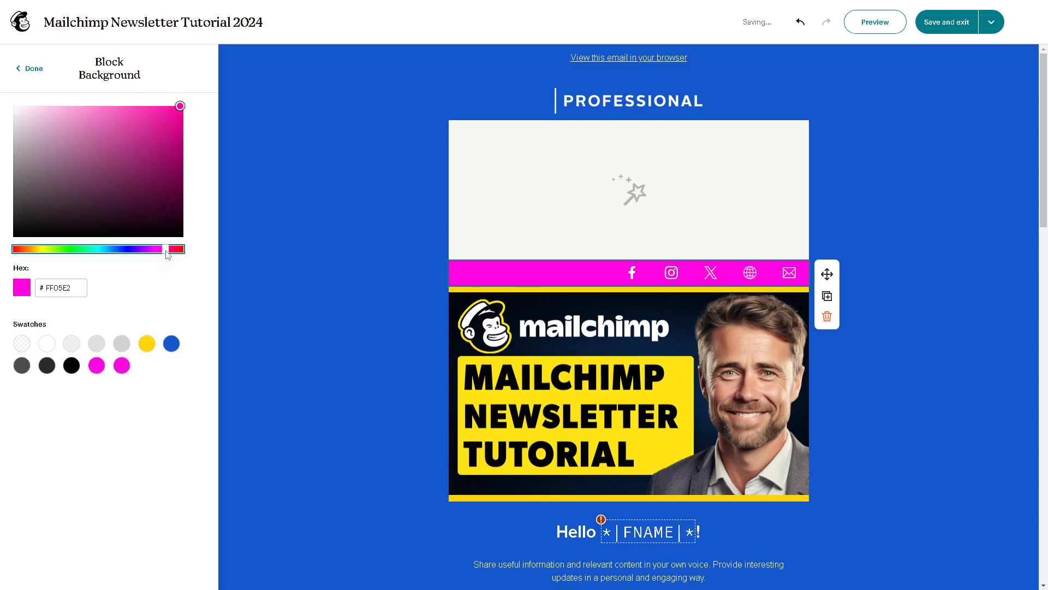
left_click(33, 69)
- Apply the Social block's padding to all sides and set it to 21
scroll(112, 437, "down", 5)
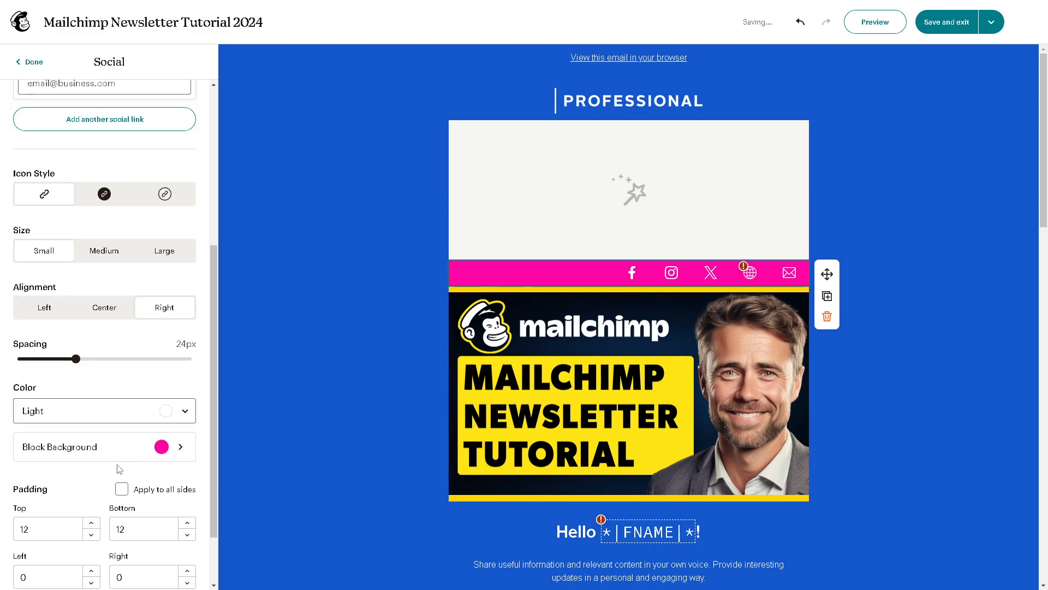
scroll(101, 473, "down", 2)
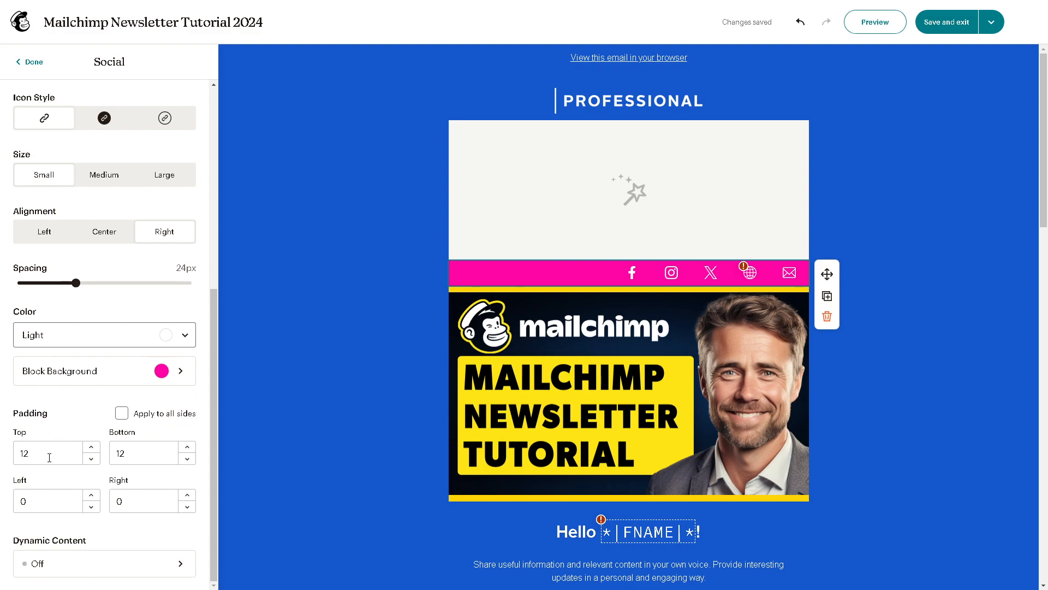
left_click(121, 413)
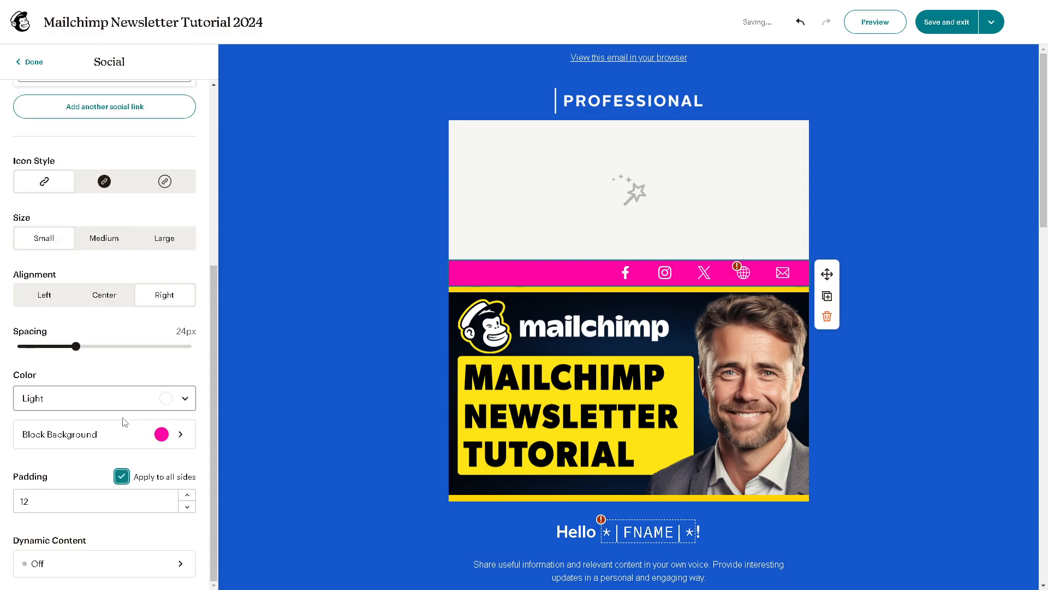
left_click(188, 507)
left_click(188, 508)
left_click(188, 508)
left_click(188, 508)
left_click(188, 508)
left_click(187, 508)
left_click(188, 507)
left_click(188, 496)
left_click(187, 496)
left_click(187, 496)
left_click(187, 495)
left_click(188, 496)
left_click(188, 496)
left_click(187, 495)
left_click(188, 496)
left_click(190, 497)
left_click(190, 497)
left_click(190, 497)
left_click(190, 497)
left_click(190, 497)
left_click(190, 497)
scroll(79, 451, "up", 1)
scroll(79, 456, "down", 1)
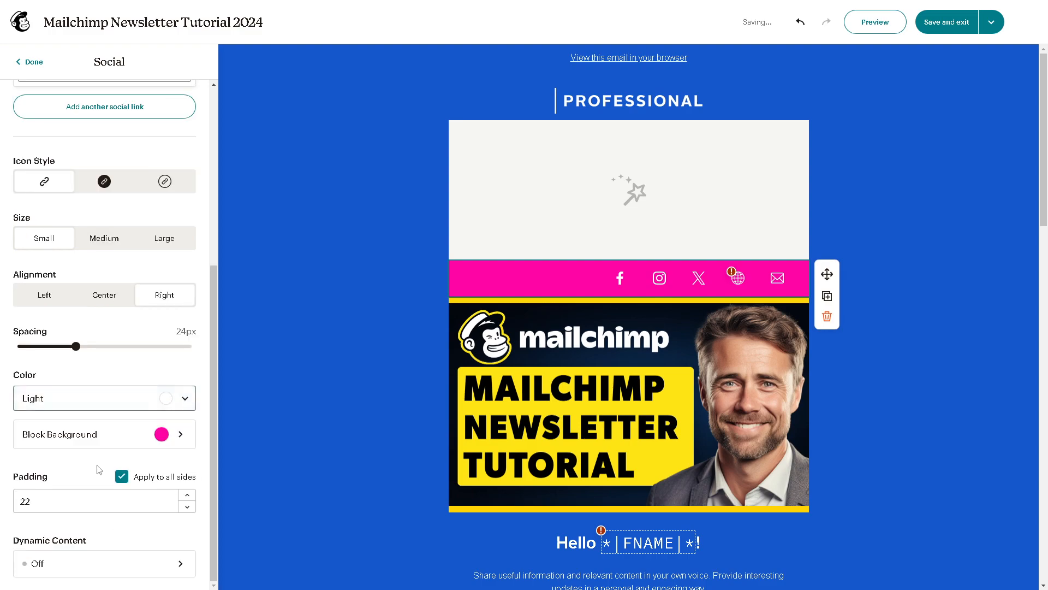
left_click(187, 508)
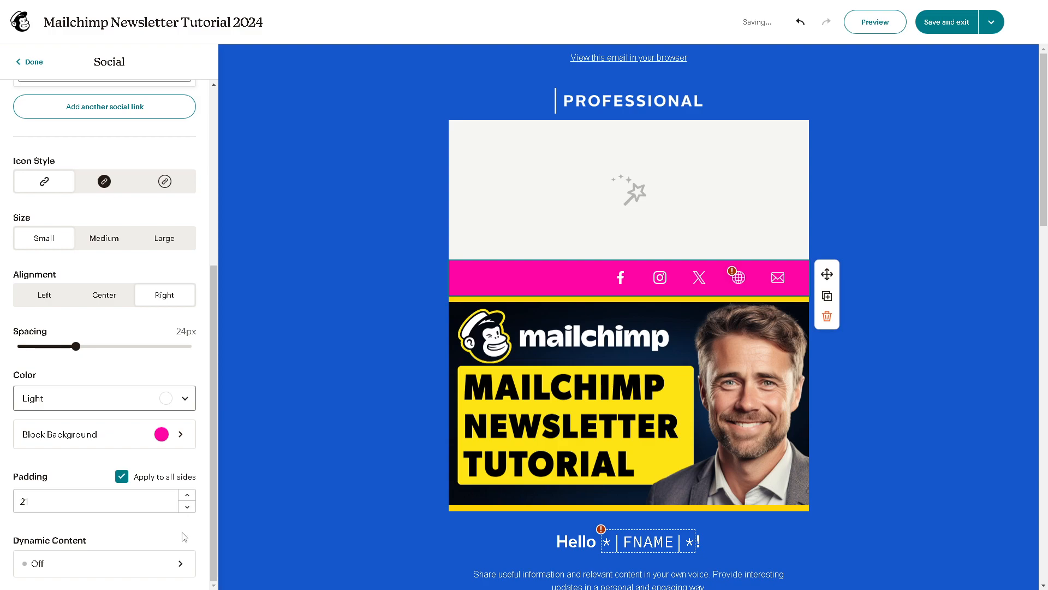
- Check the Social block's Dynamic Content settings, and insert a Video block directly above the social icons
left_click(184, 568)
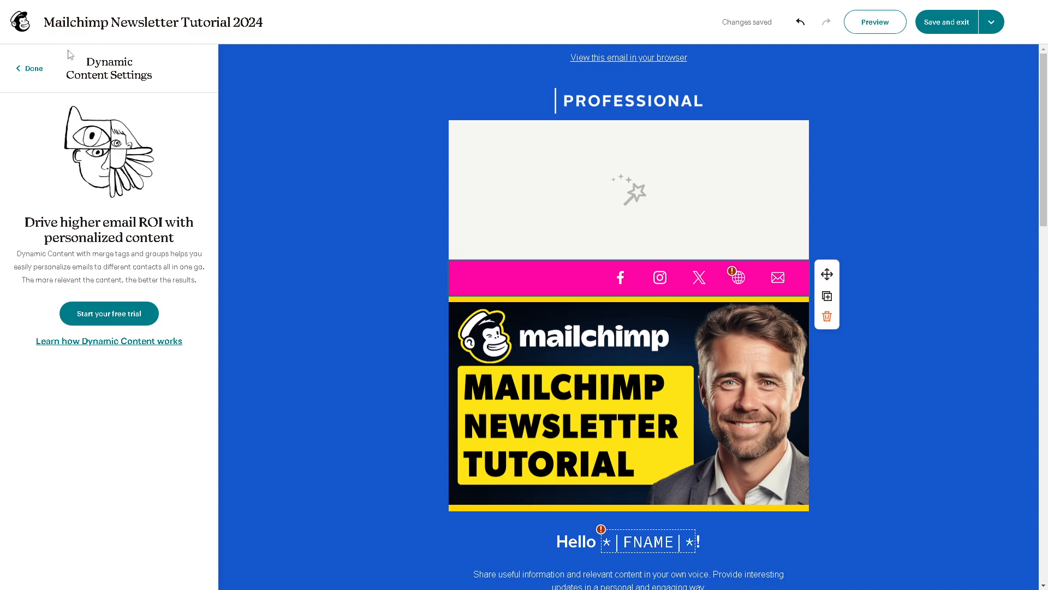
left_click(30, 68)
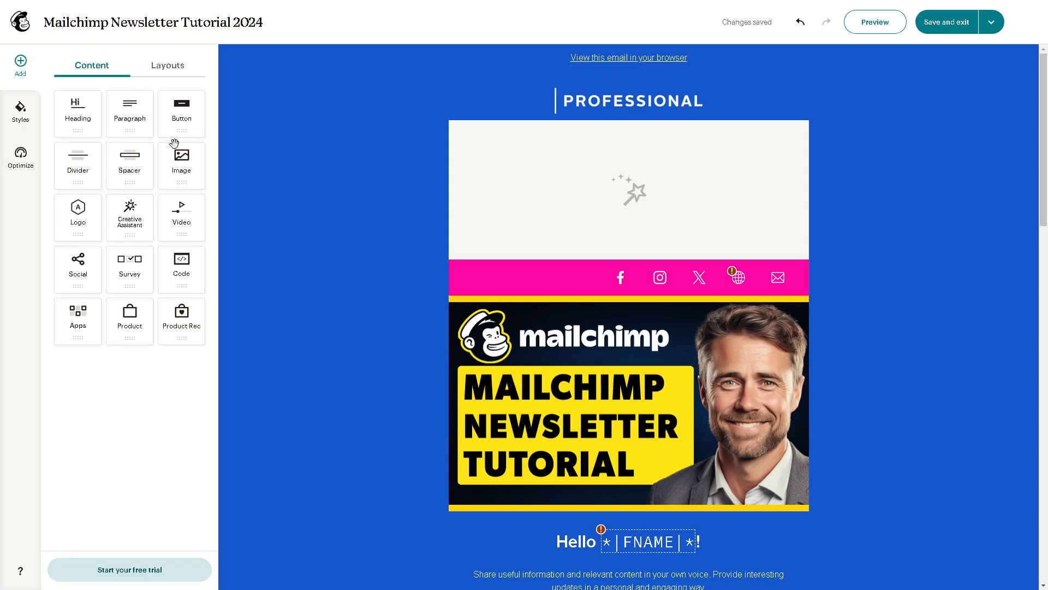
left_click_drag(192, 224, 530, 236)
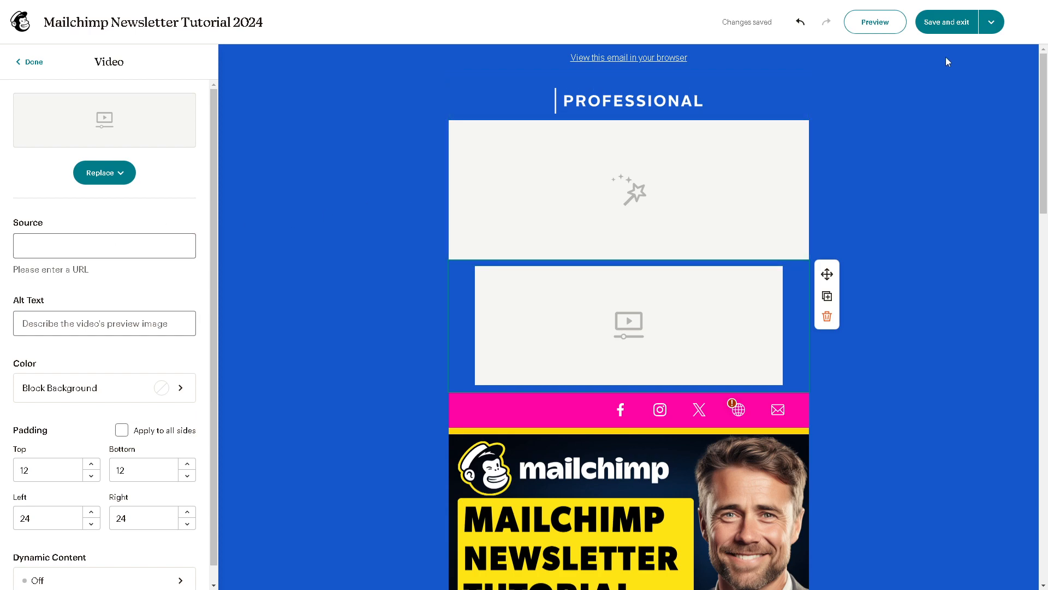
- Try to save and exit the email, and save its design as a template named "Mailchimp Newsletter Tutorial"
left_click(939, 26)
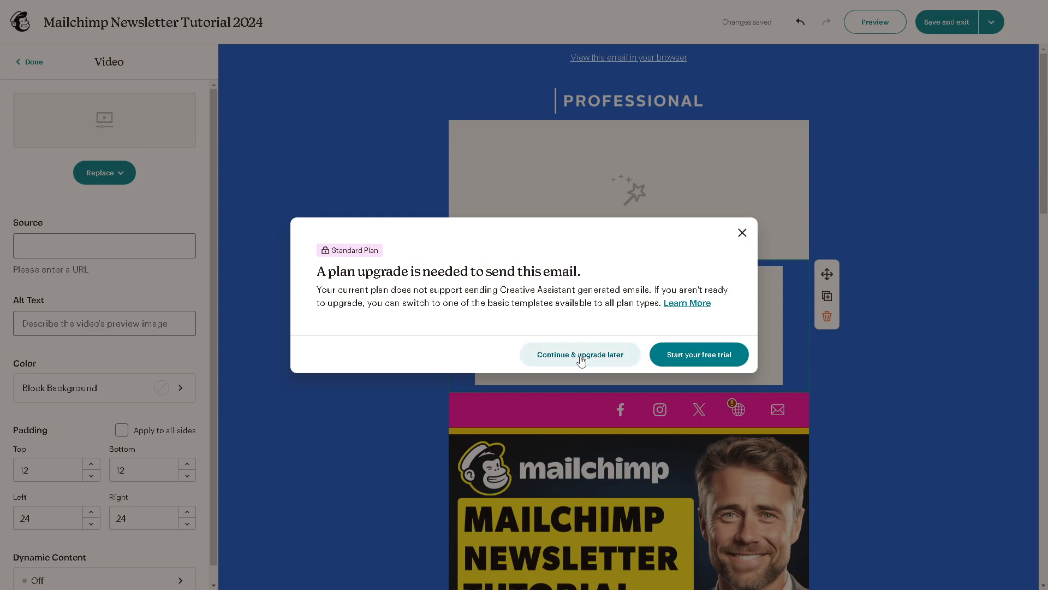
left_click(697, 356)
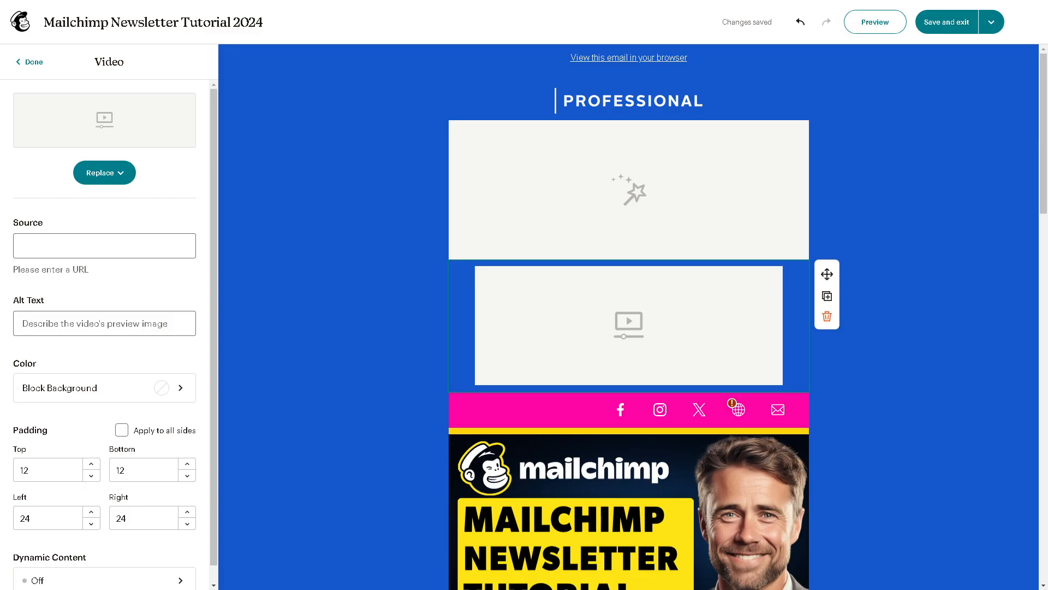
left_click(991, 22)
left_click(953, 79)
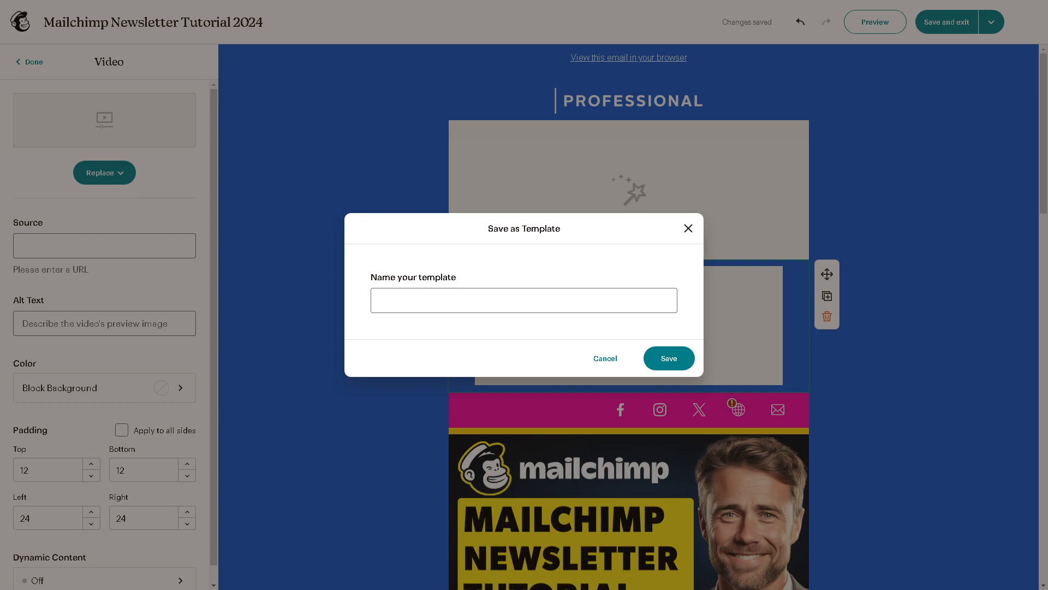
left_click(512, 305)
left_click(512, 306)
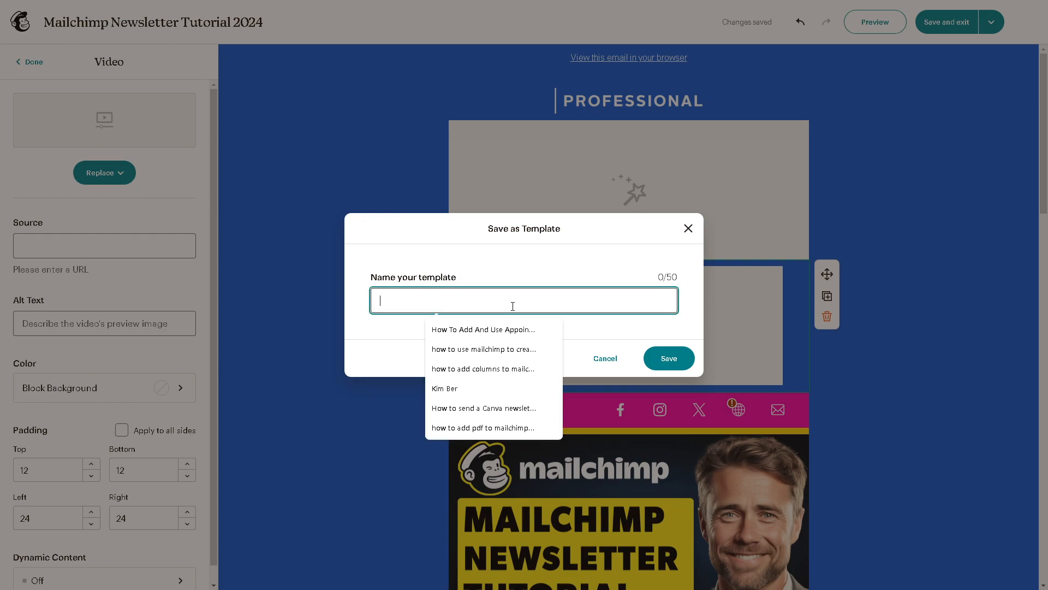
type("Mailchimp Newsletter Tutorial")
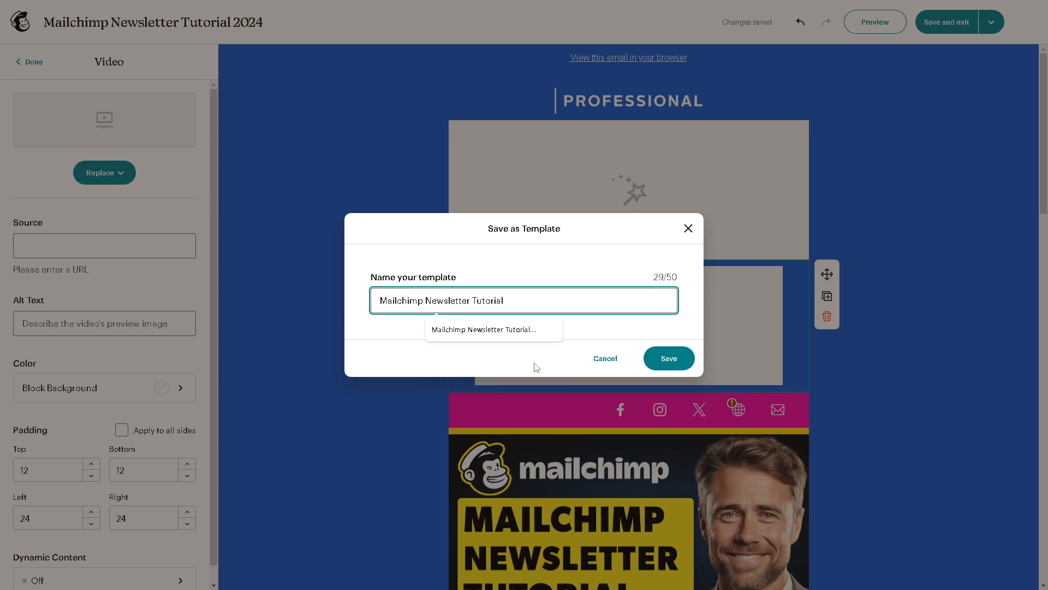
left_click(411, 344)
left_click(664, 358)
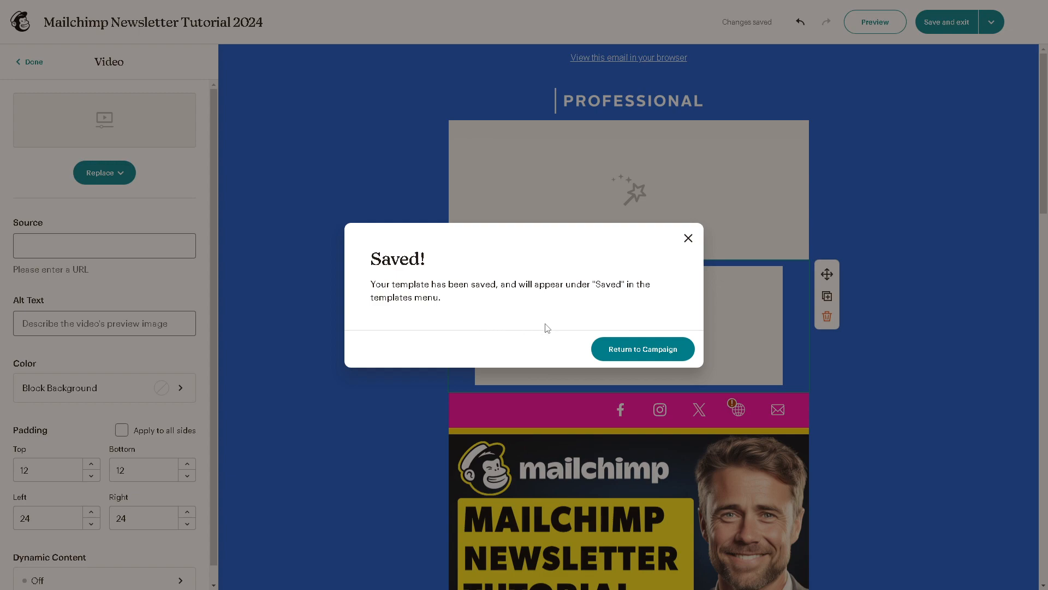
left_click(624, 351)
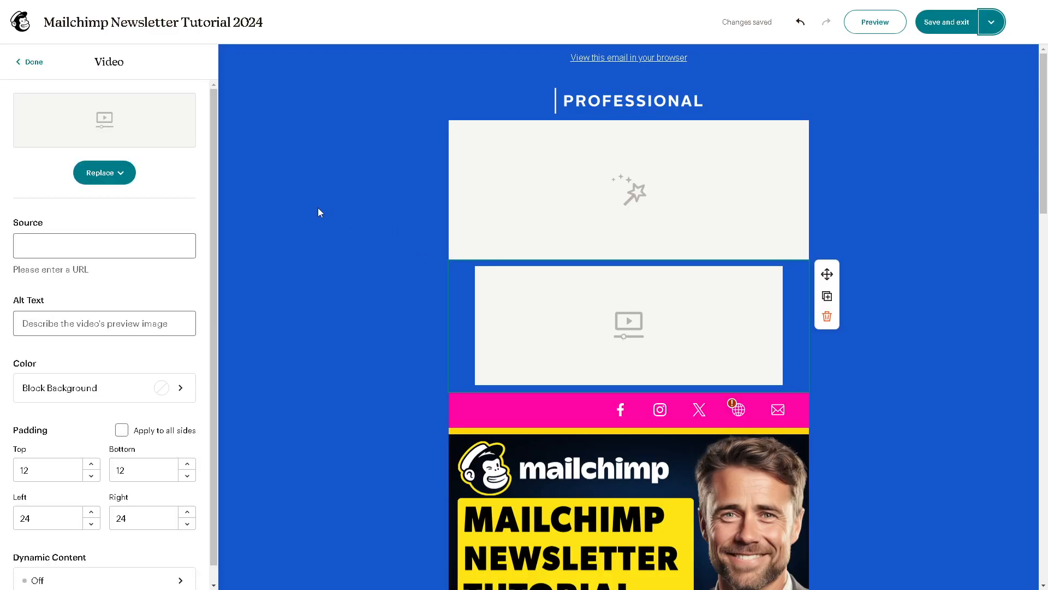
scroll(318, 207, "down", 1)
scroll(318, 207, "up", 1)
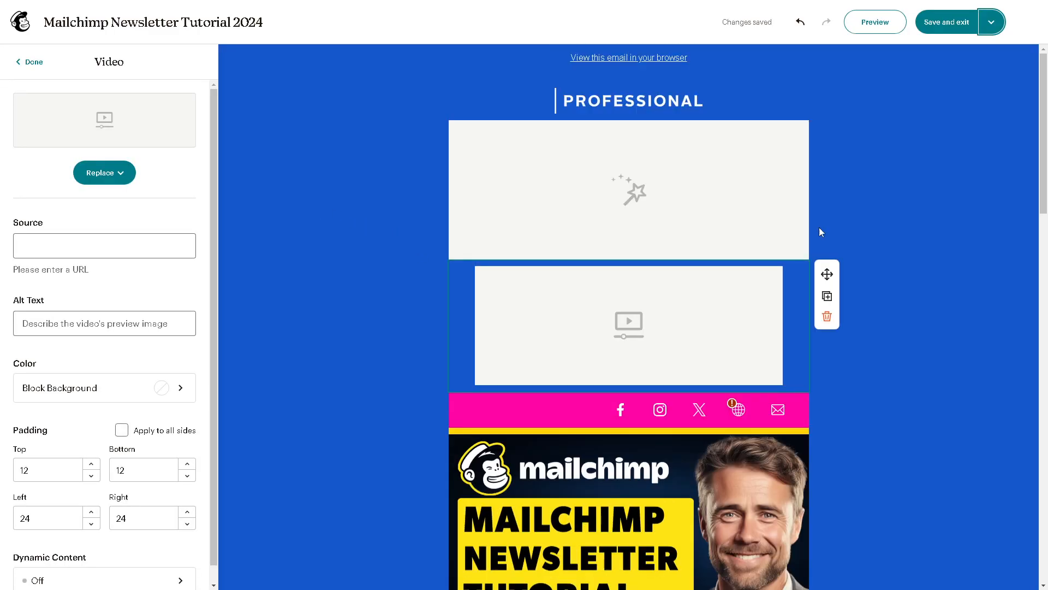